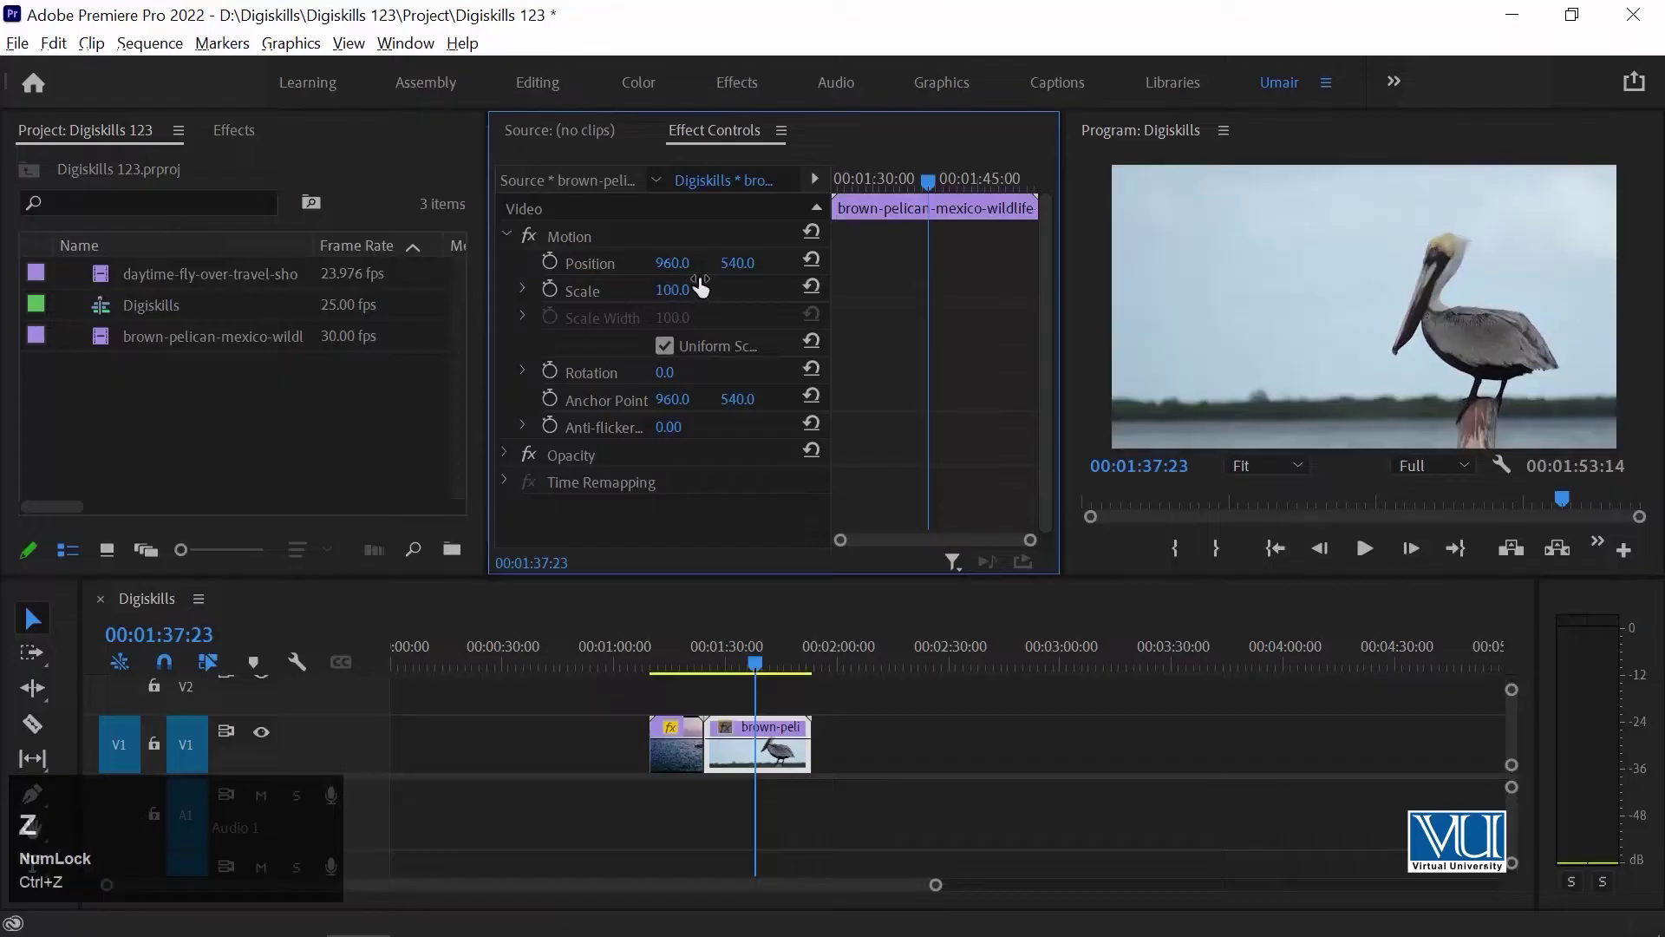
# - Move the playhead to 00:01:12:01 over the boat clip and expand the Video Effects category
pyautogui.click(847, 702)
pyautogui.click(659, 663)
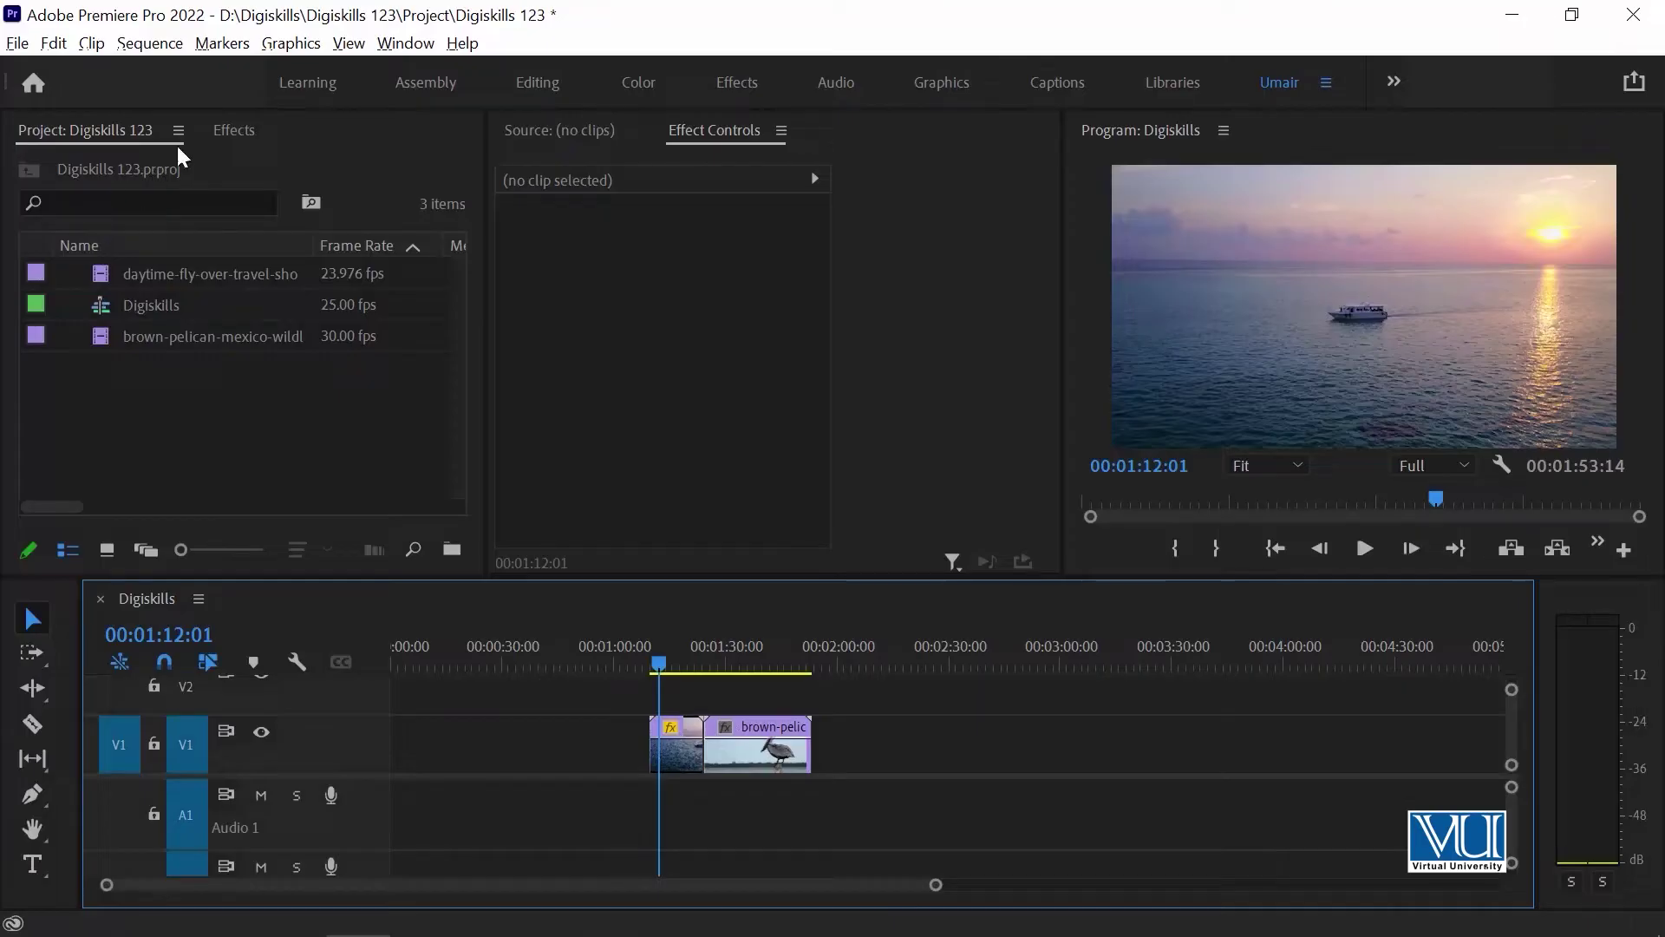
pyautogui.click(236, 130)
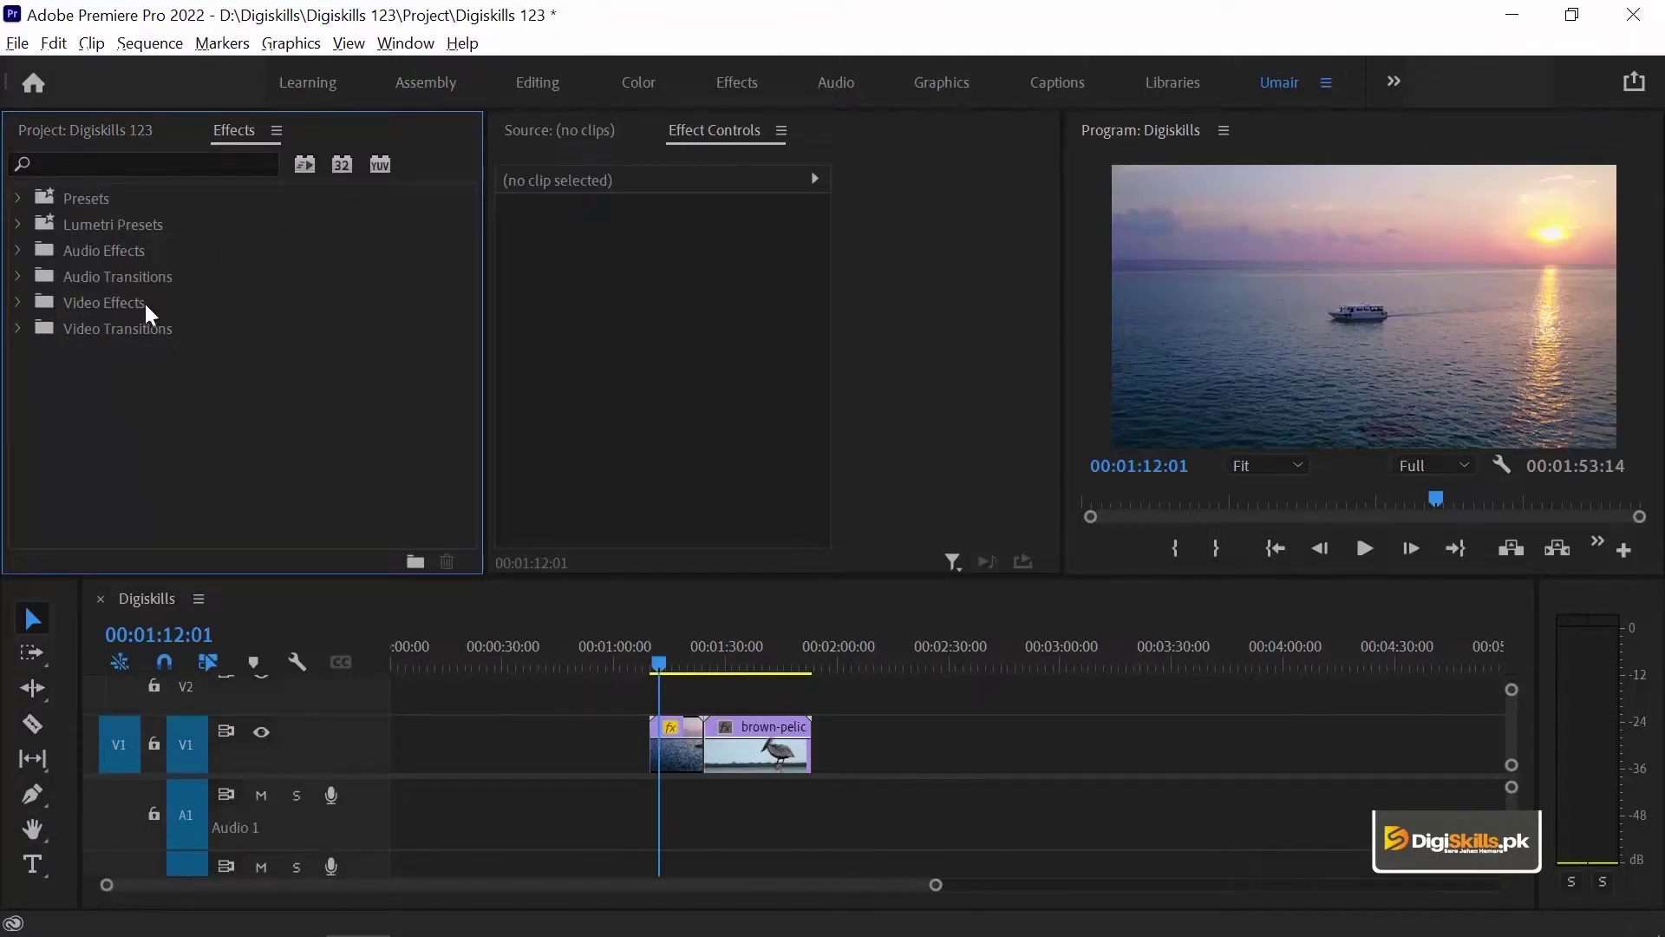
pyautogui.click(19, 302)
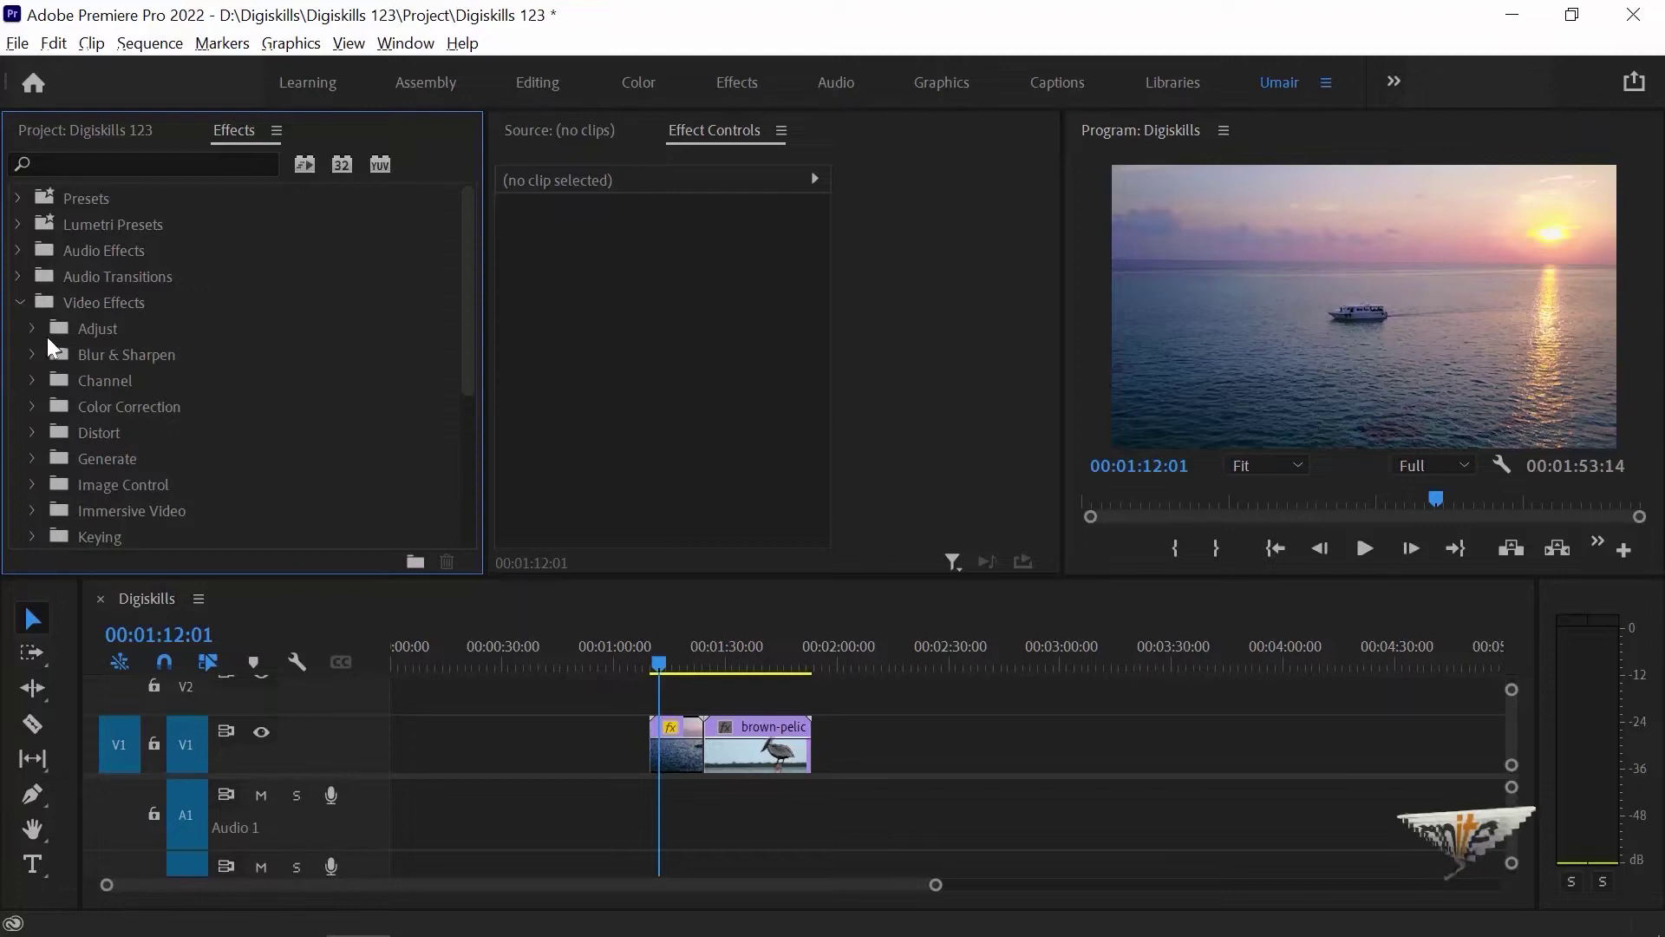
pyautogui.scroll(-3, 196, 399)
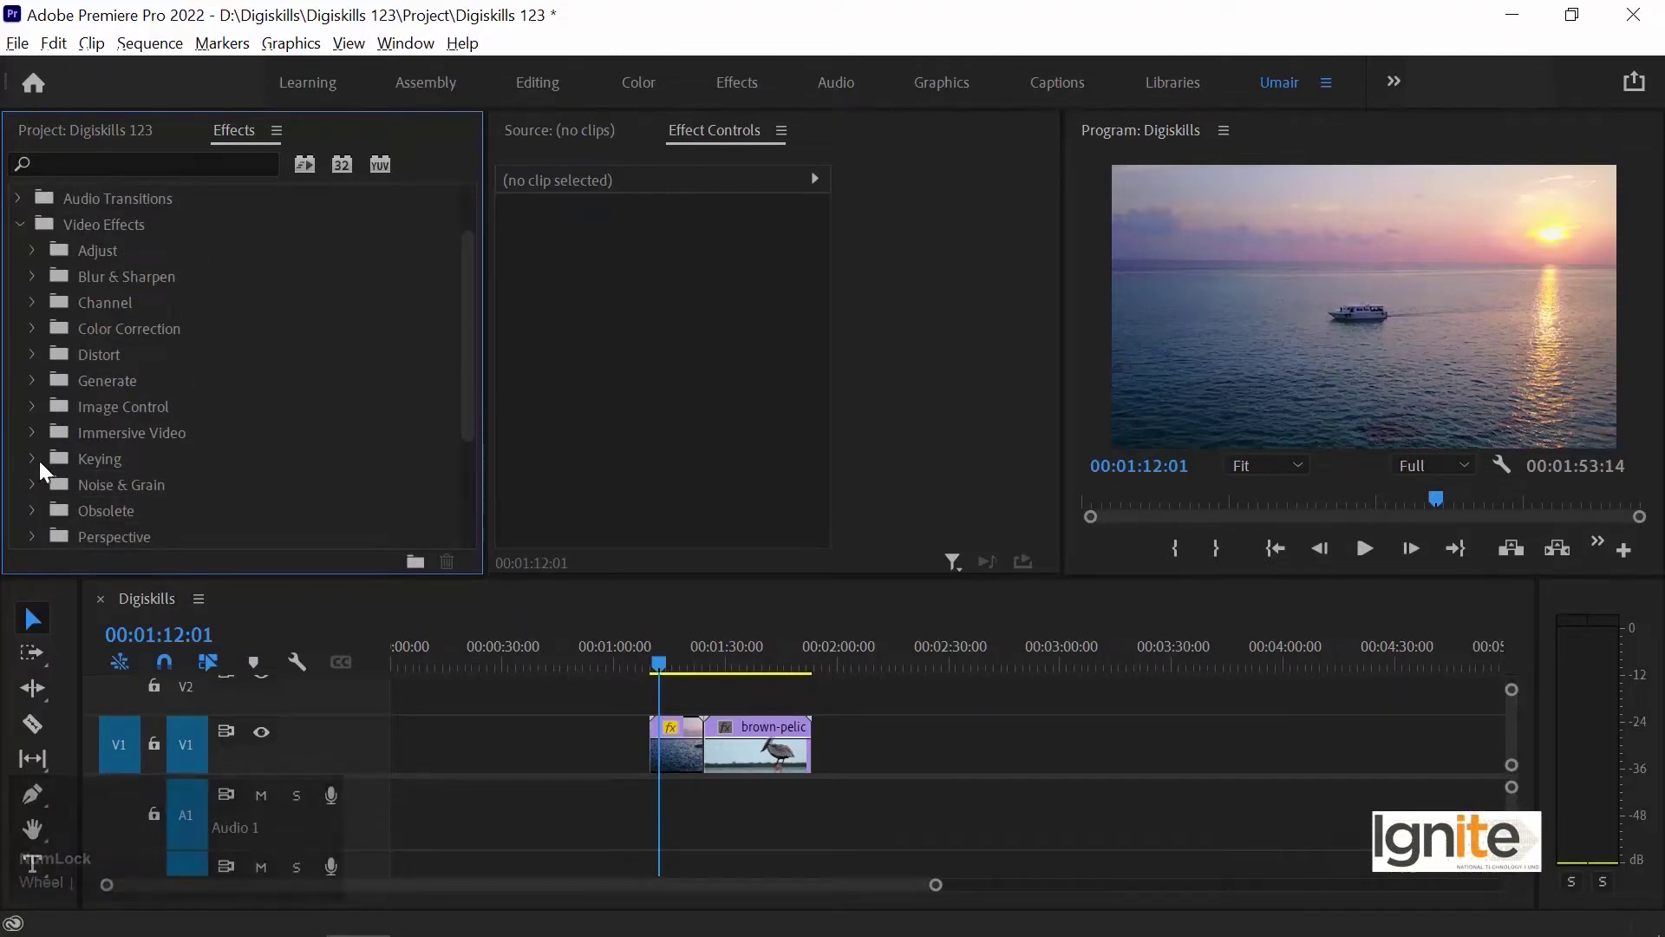
# - Review the Image Control video effects and expand the Distort effects
pyautogui.click(32, 405)
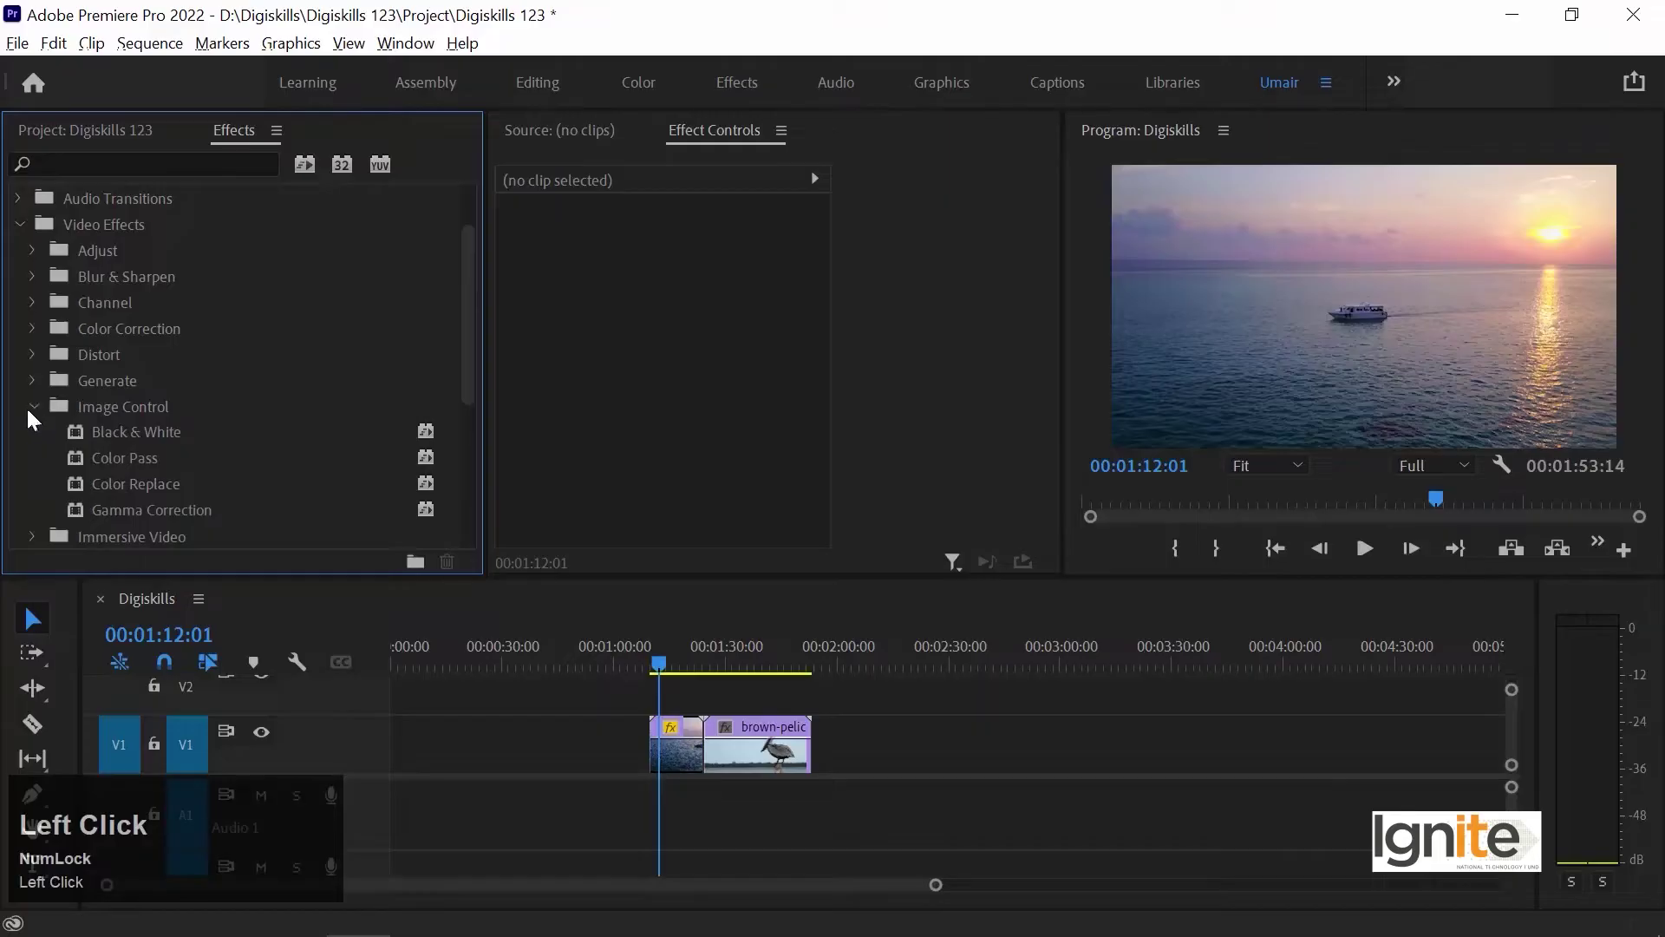
pyautogui.click(28, 406)
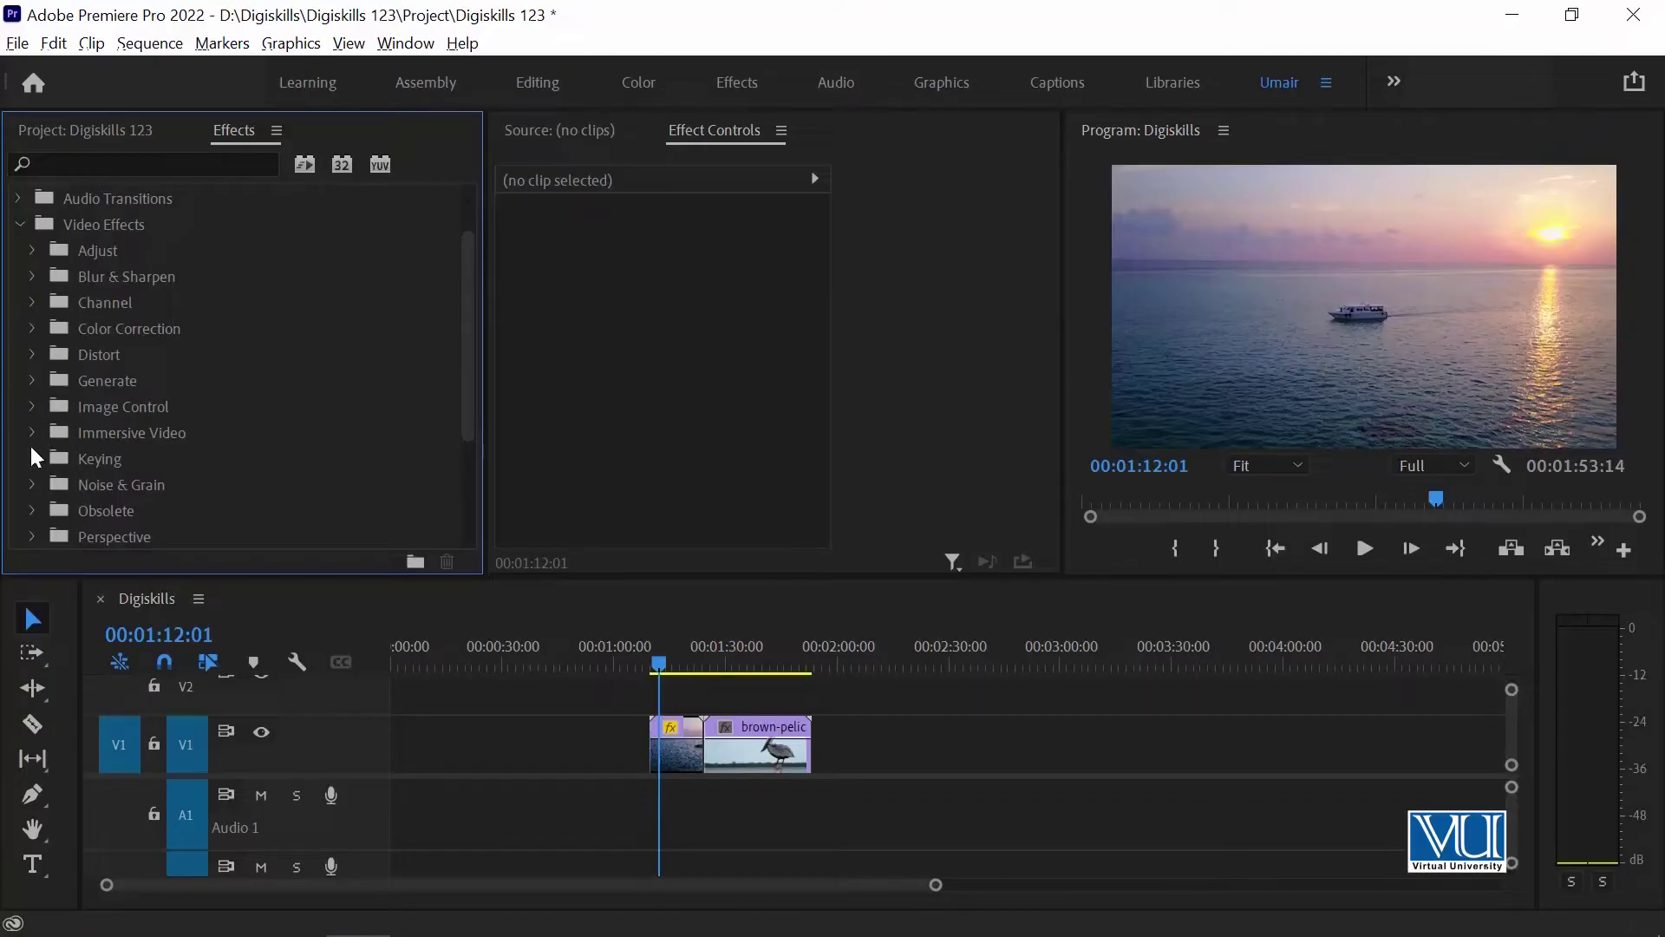
pyautogui.click(33, 352)
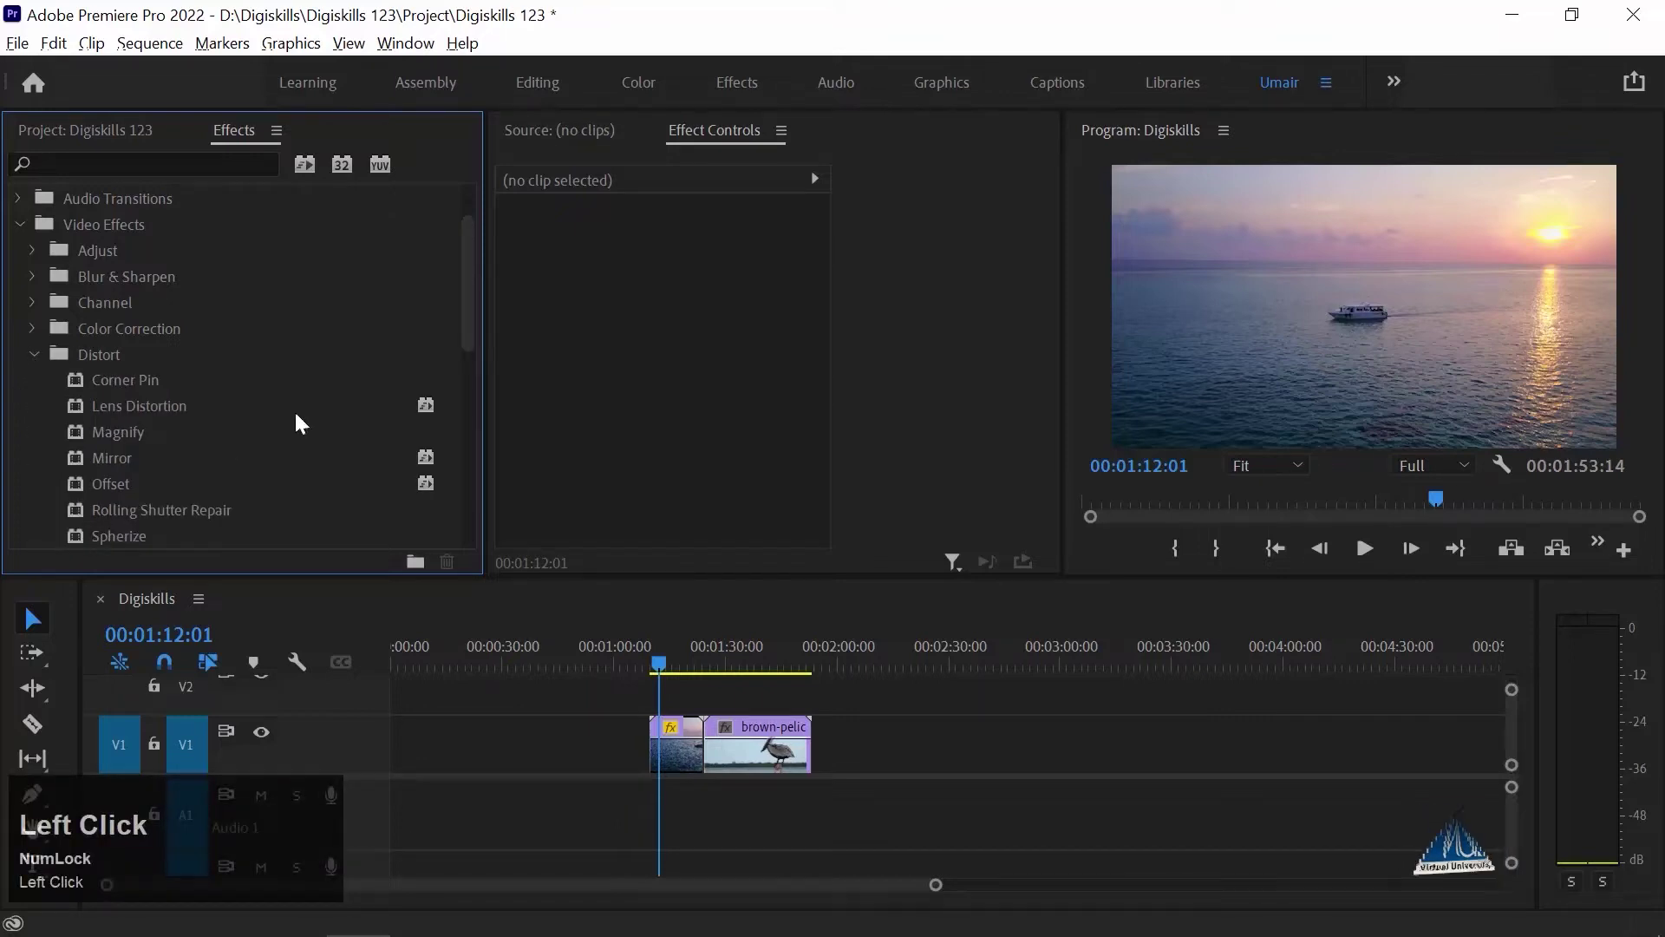
pyautogui.scroll(-2, 296, 413)
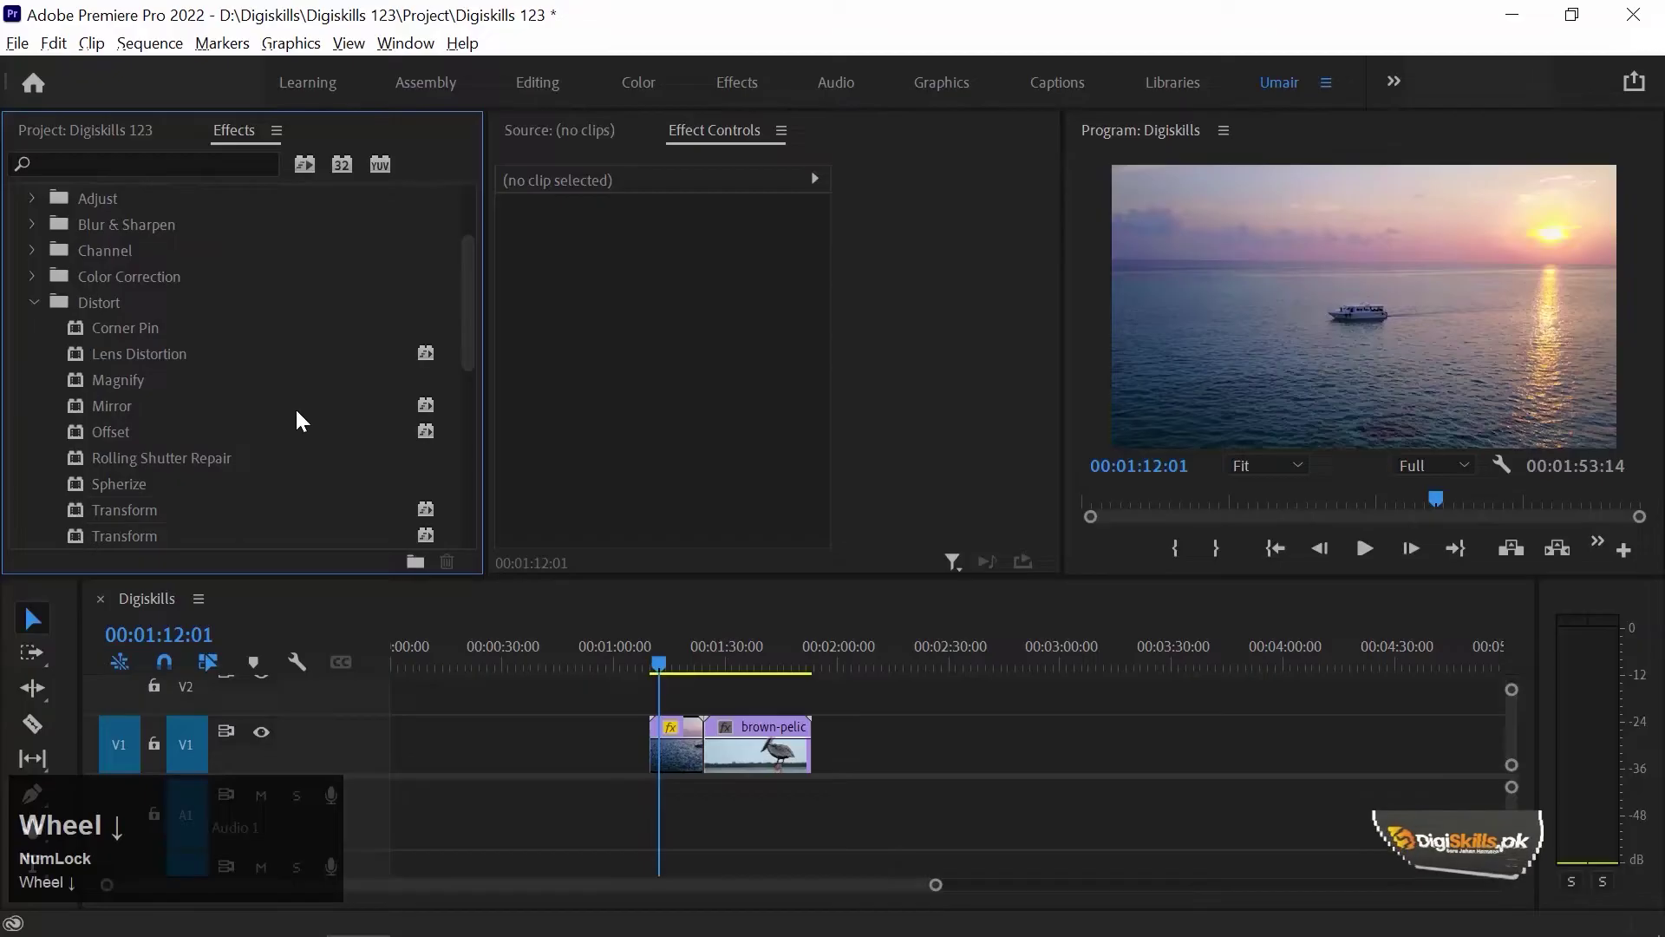
pyautogui.scroll(-1, 297, 422)
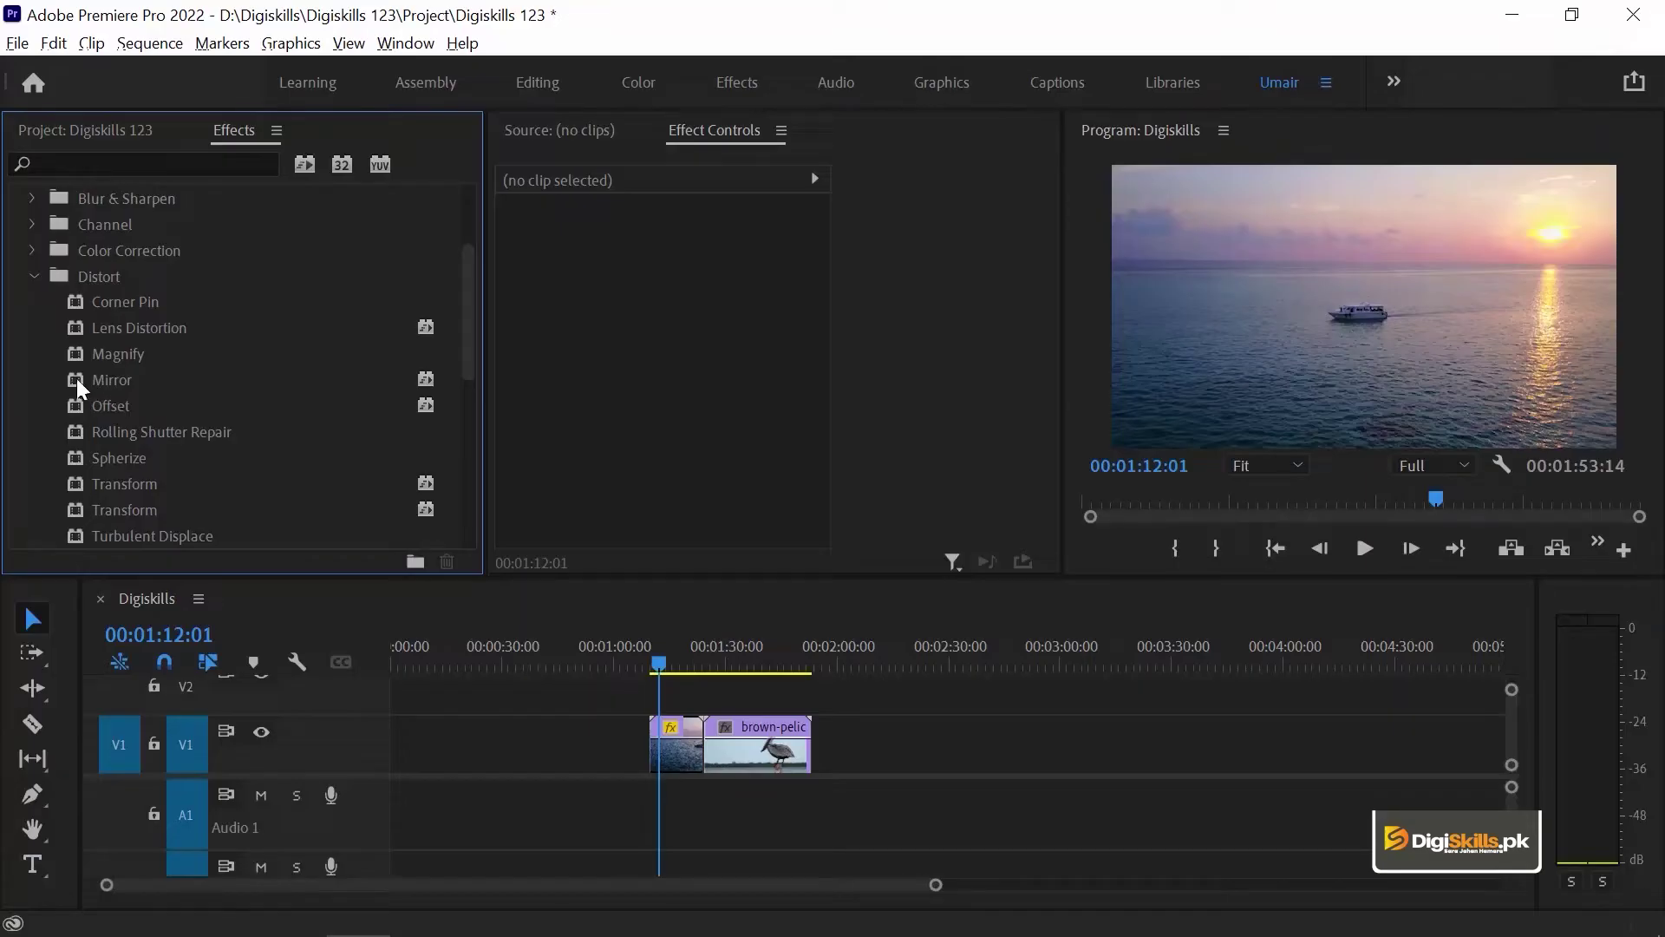
# - Try the Mirror effect on the daytime-fly-over clip in the timeline and undo it
pyautogui.moveTo(77, 376); pyautogui.dragTo(211, 427)
pyautogui.moveTo(509, 592); pyautogui.dragTo(692, 757)
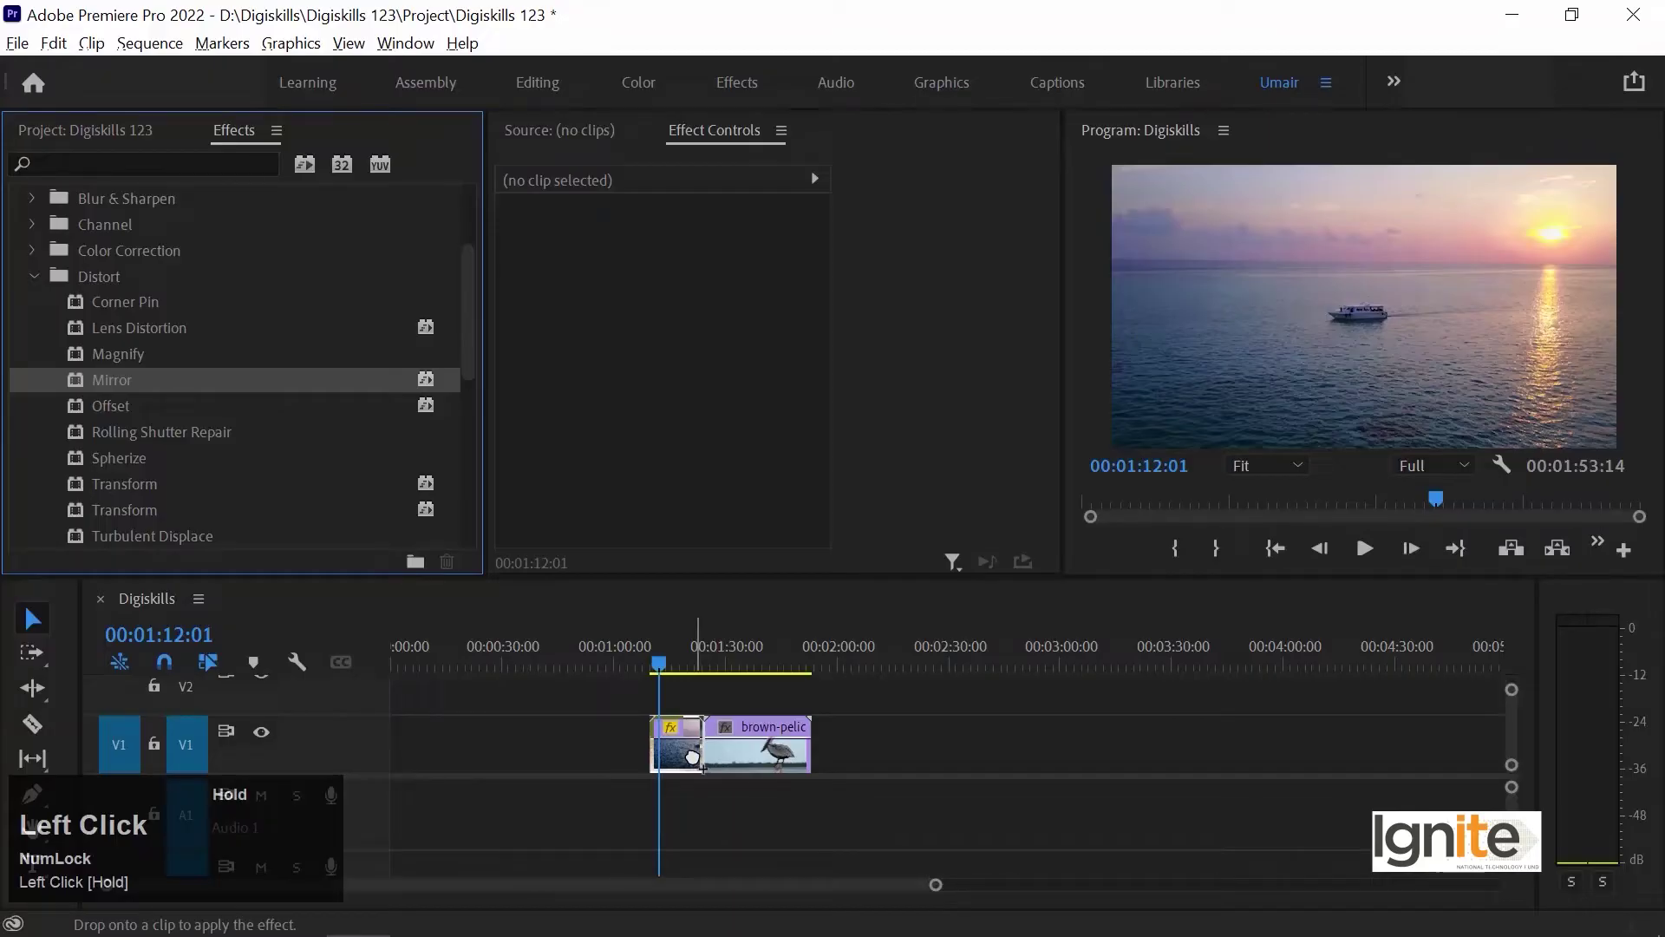
pyautogui.moveTo(685, 748); pyautogui.dragTo(685, 748)
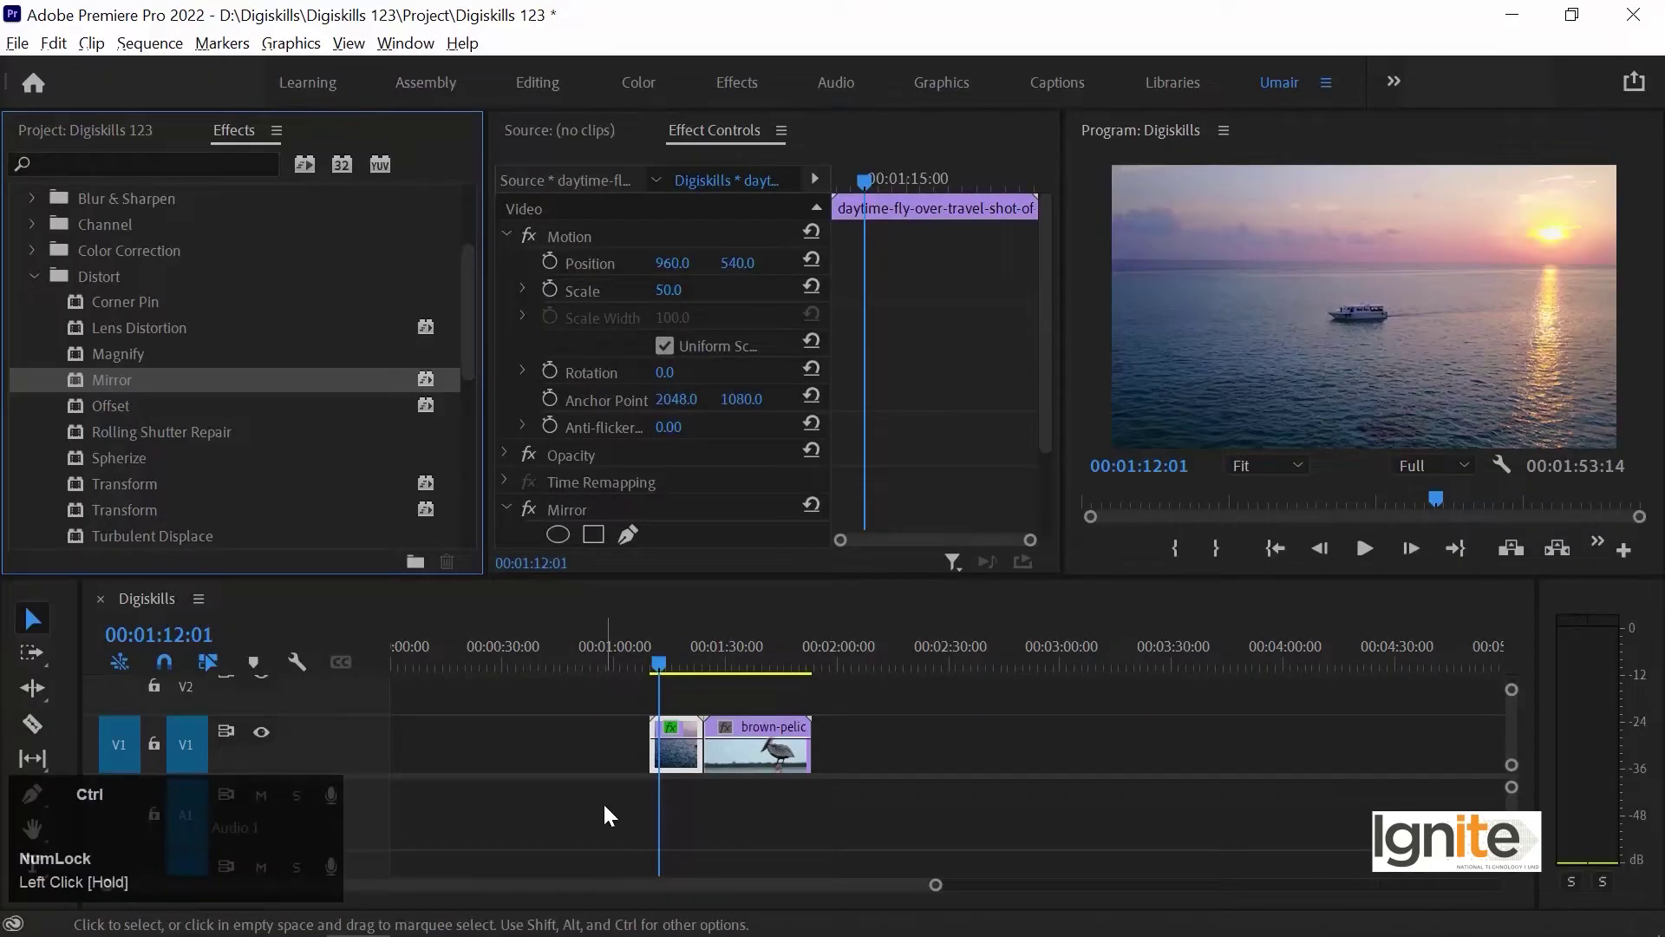
pyautogui.hotkey('ctrl', 'z')
# - Select the daytime-fly-over clip on V1 and apply the Mirror effect to it
pyautogui.click(481, 735)
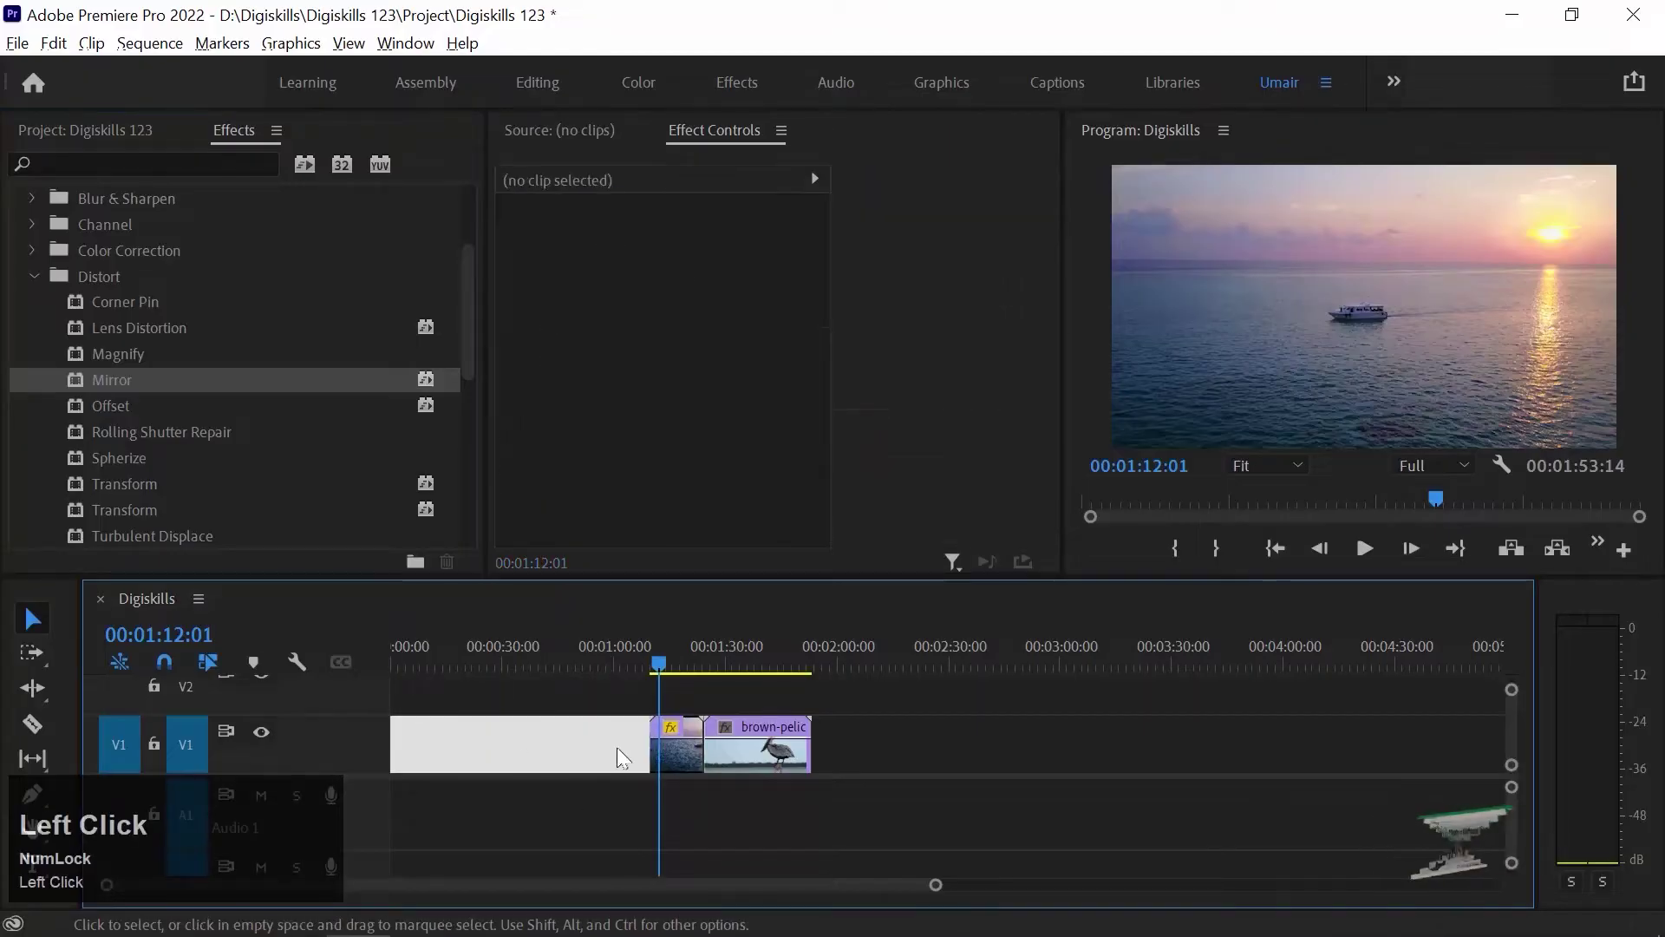
pyautogui.click(674, 755)
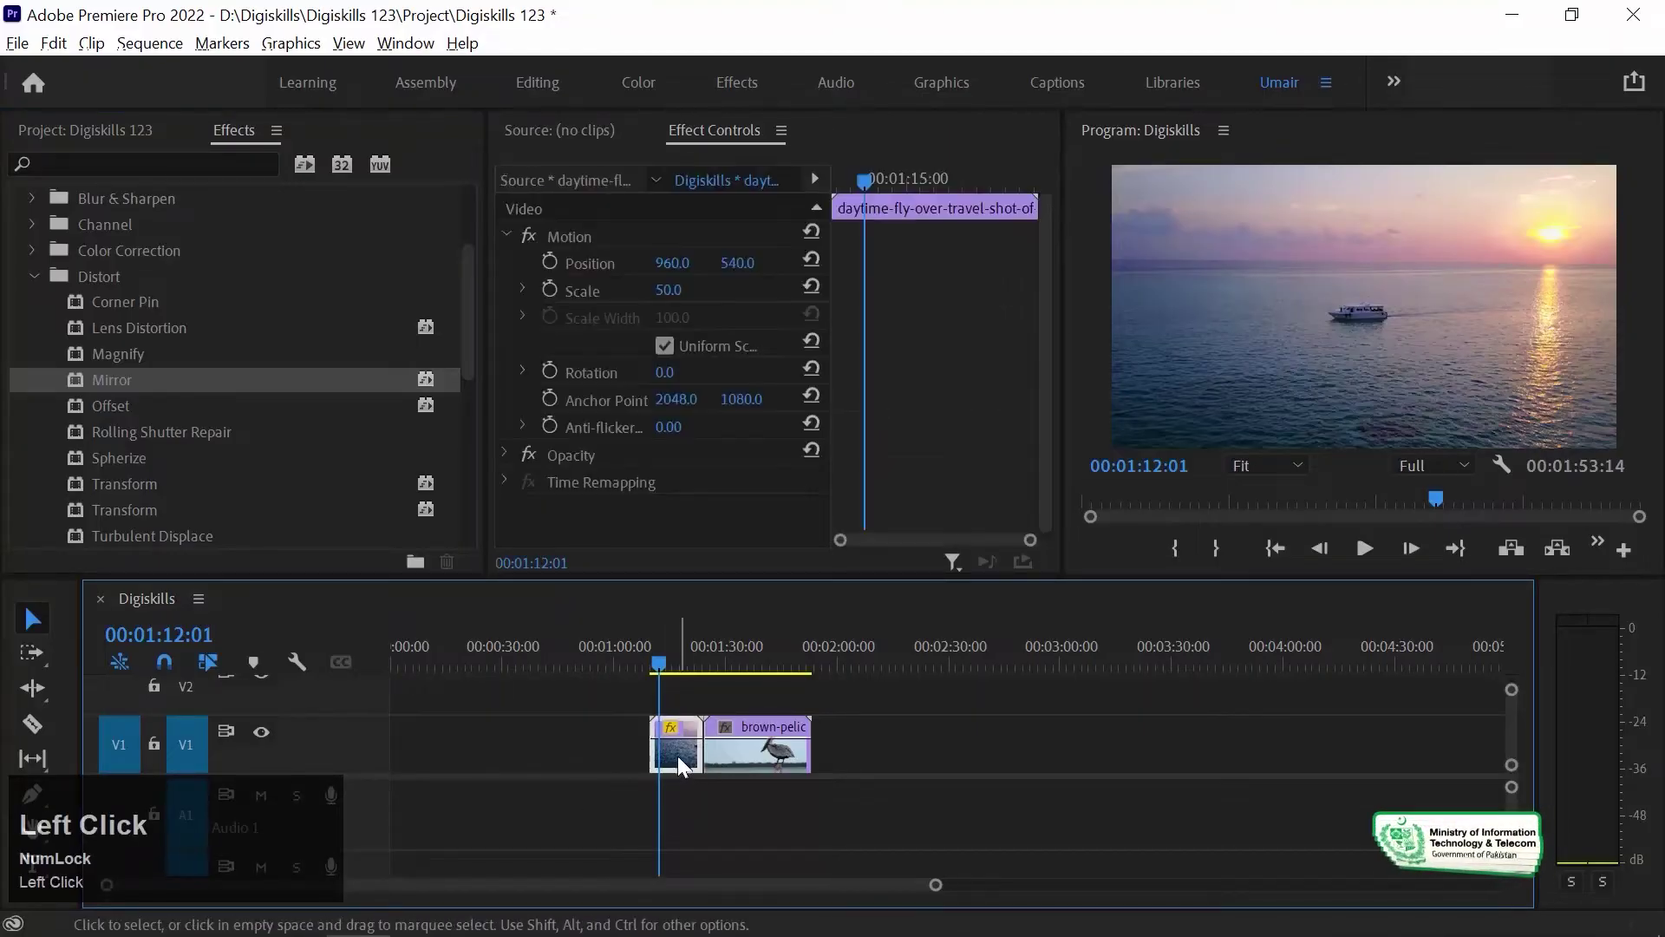
pyautogui.doubleClick(77, 379)
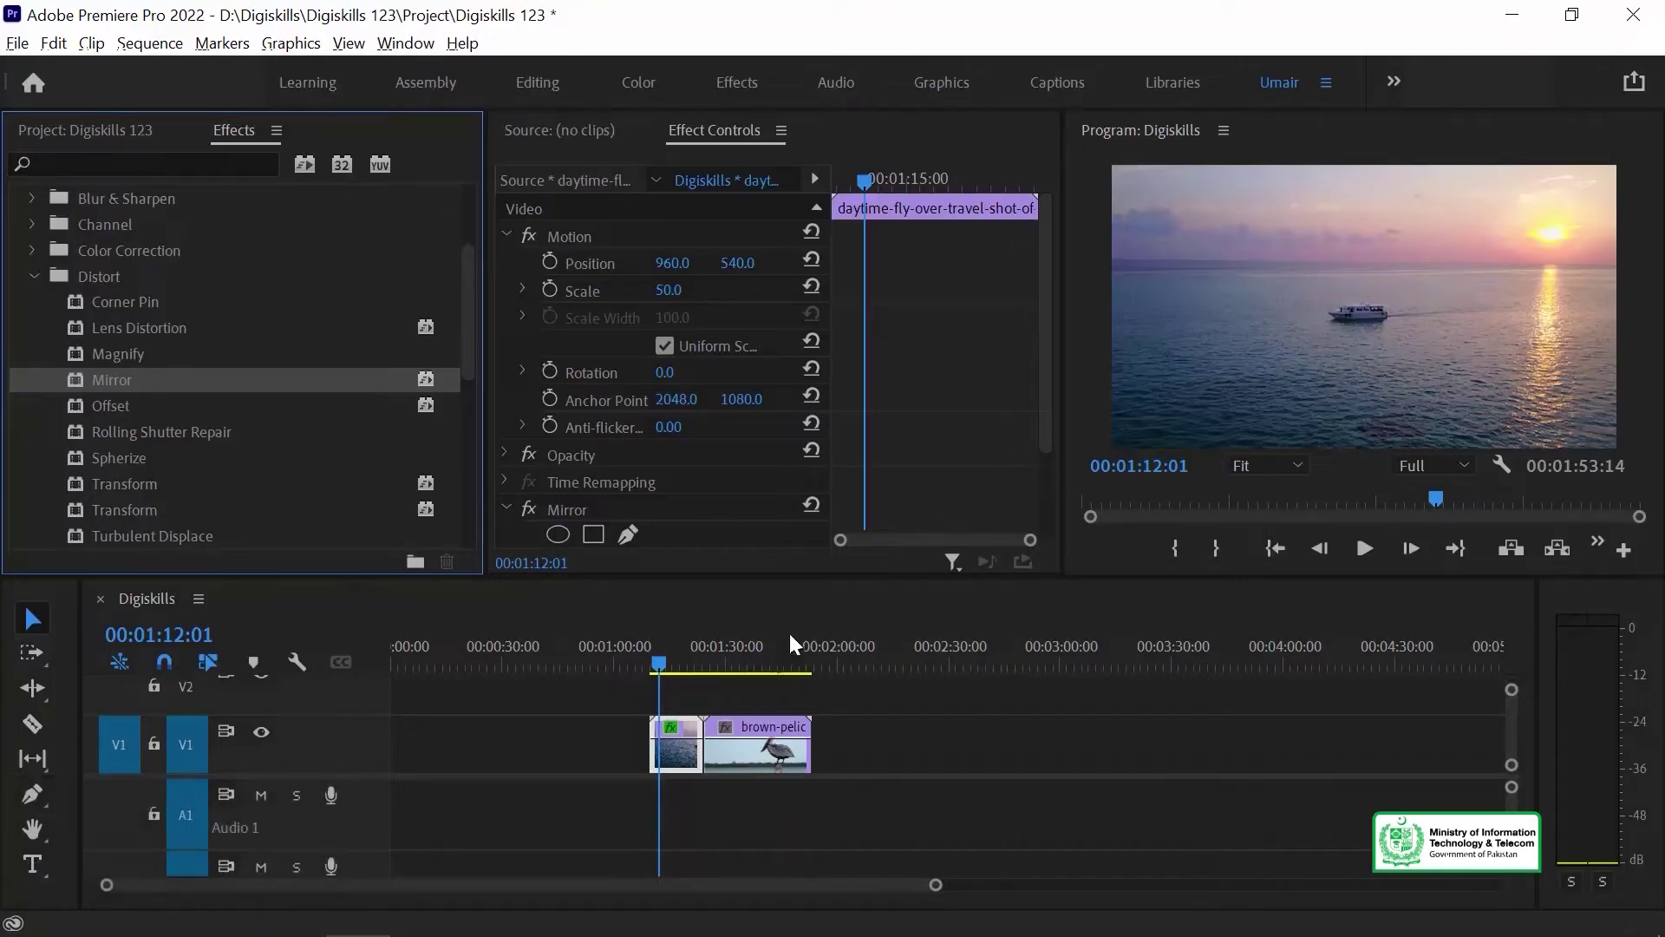
# - Set Mirror's reflection angle to 90° and reflection center to 3723, 1360, and compare the clip with the effect off and on
pyautogui.hotkey('shift', '5')
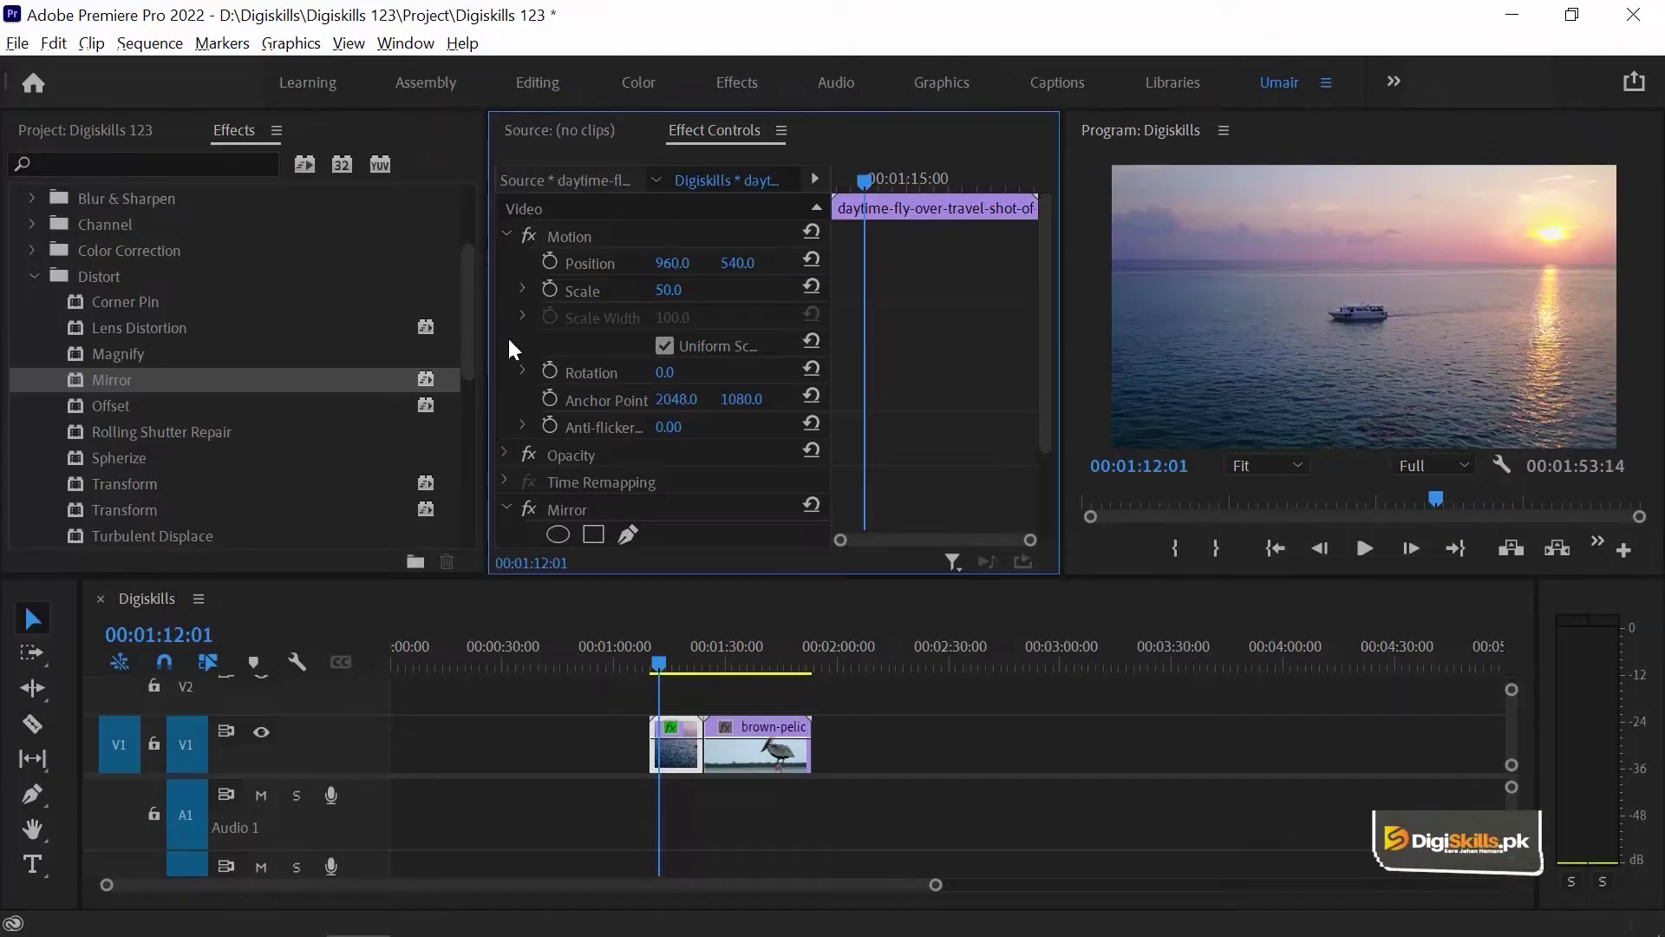
pyautogui.scroll(-3, 761, 442)
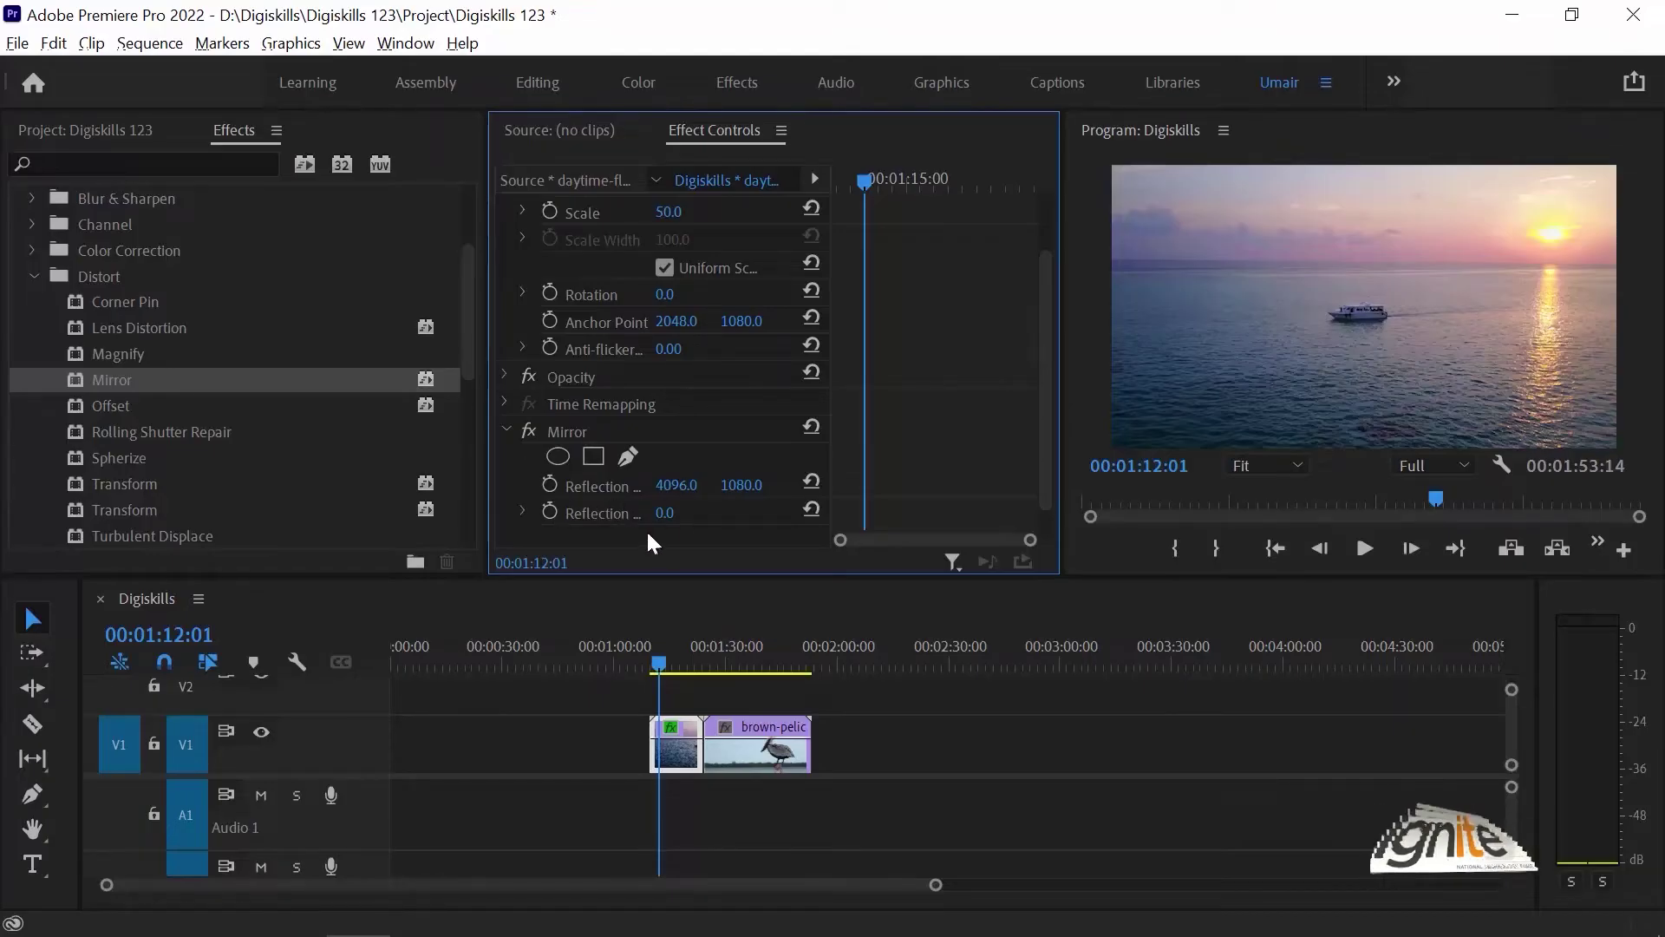
pyautogui.hotkey('ctrl', 'z')
pyautogui.moveTo(666, 514)
pyautogui.mouseDown()
pyautogui.moveTo(746, 513)
pyautogui.moveTo(680, 512)
pyautogui.mouseUp()
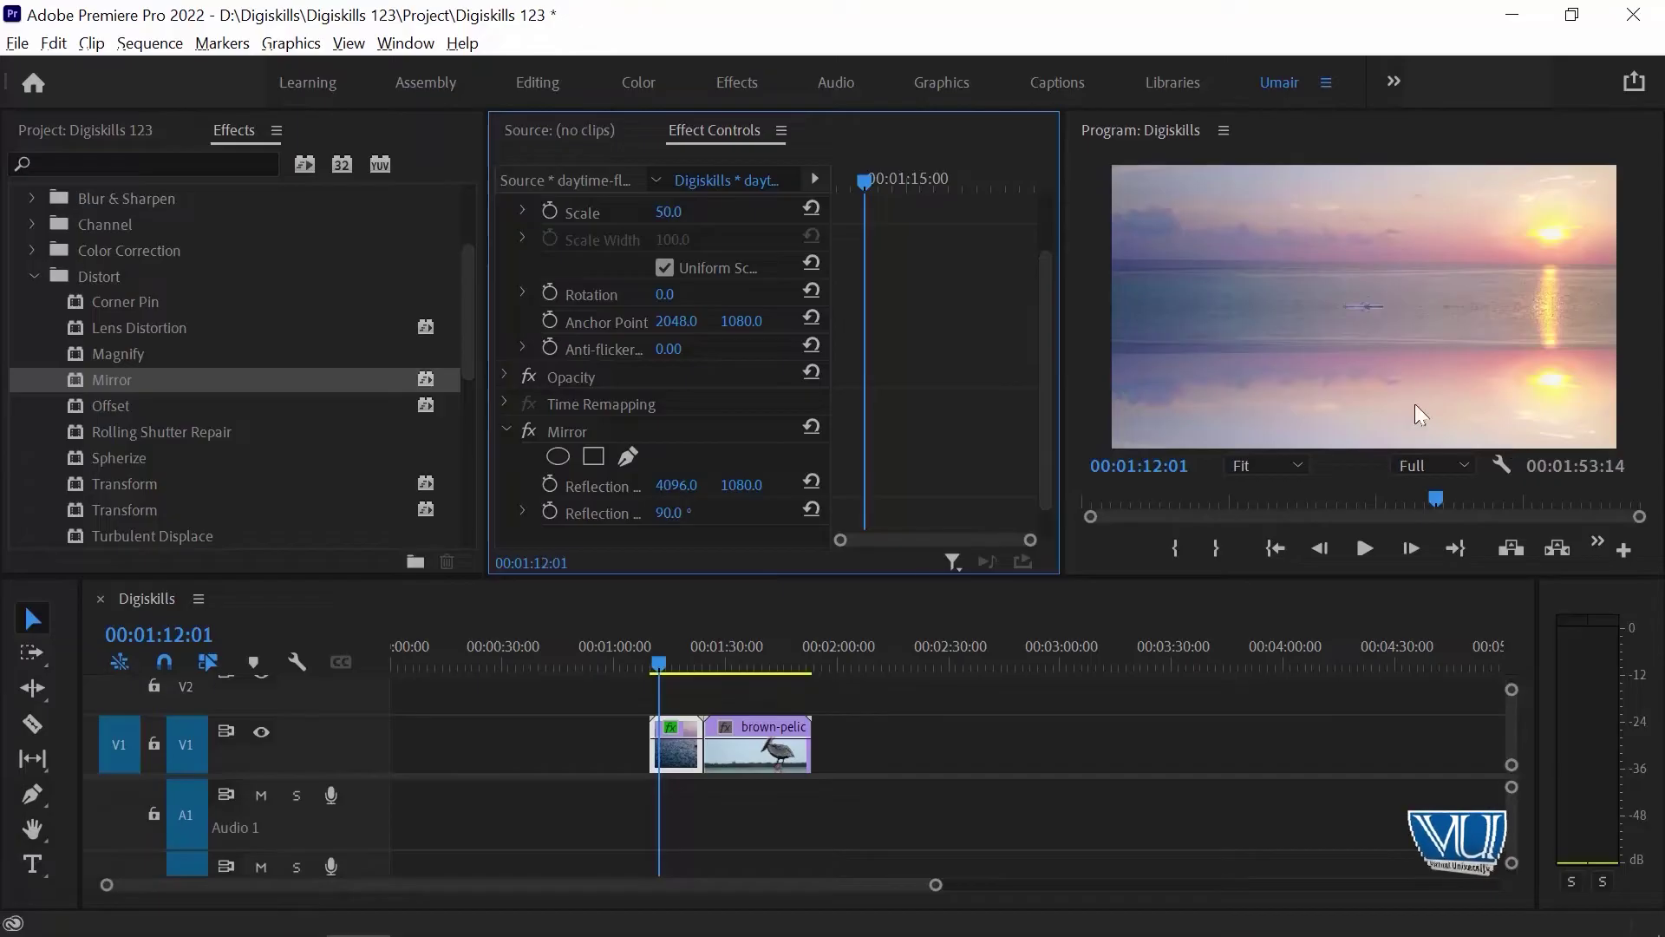
pyautogui.moveTo(687, 485); pyautogui.dragTo(626, 735)
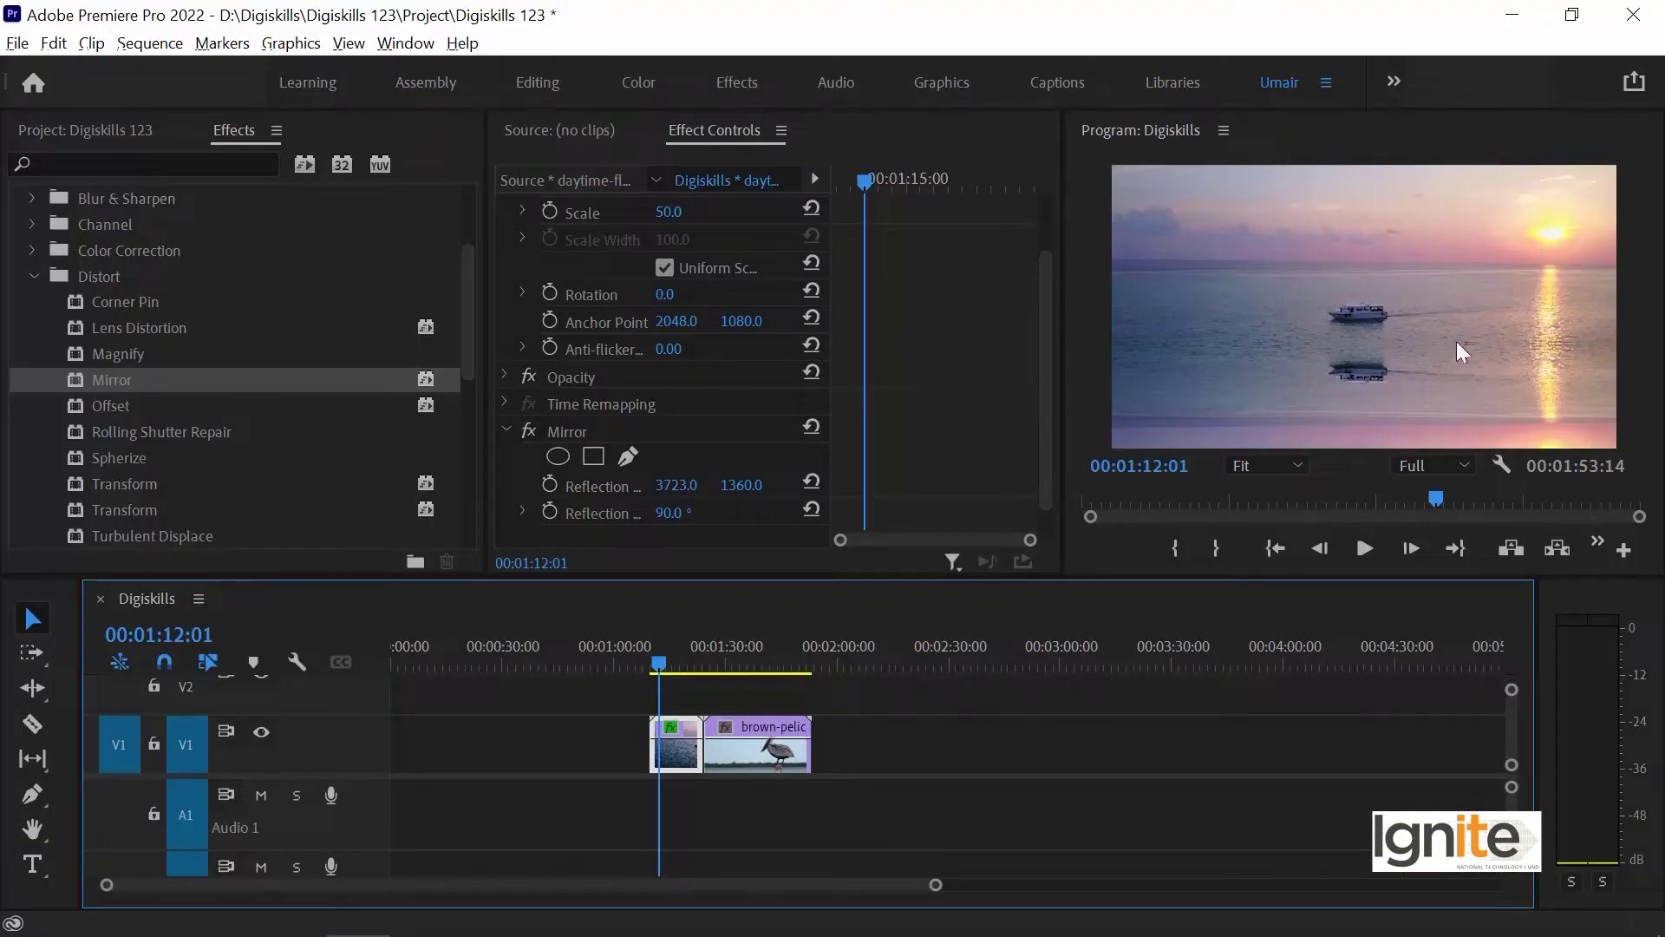
pyautogui.click(526, 432)
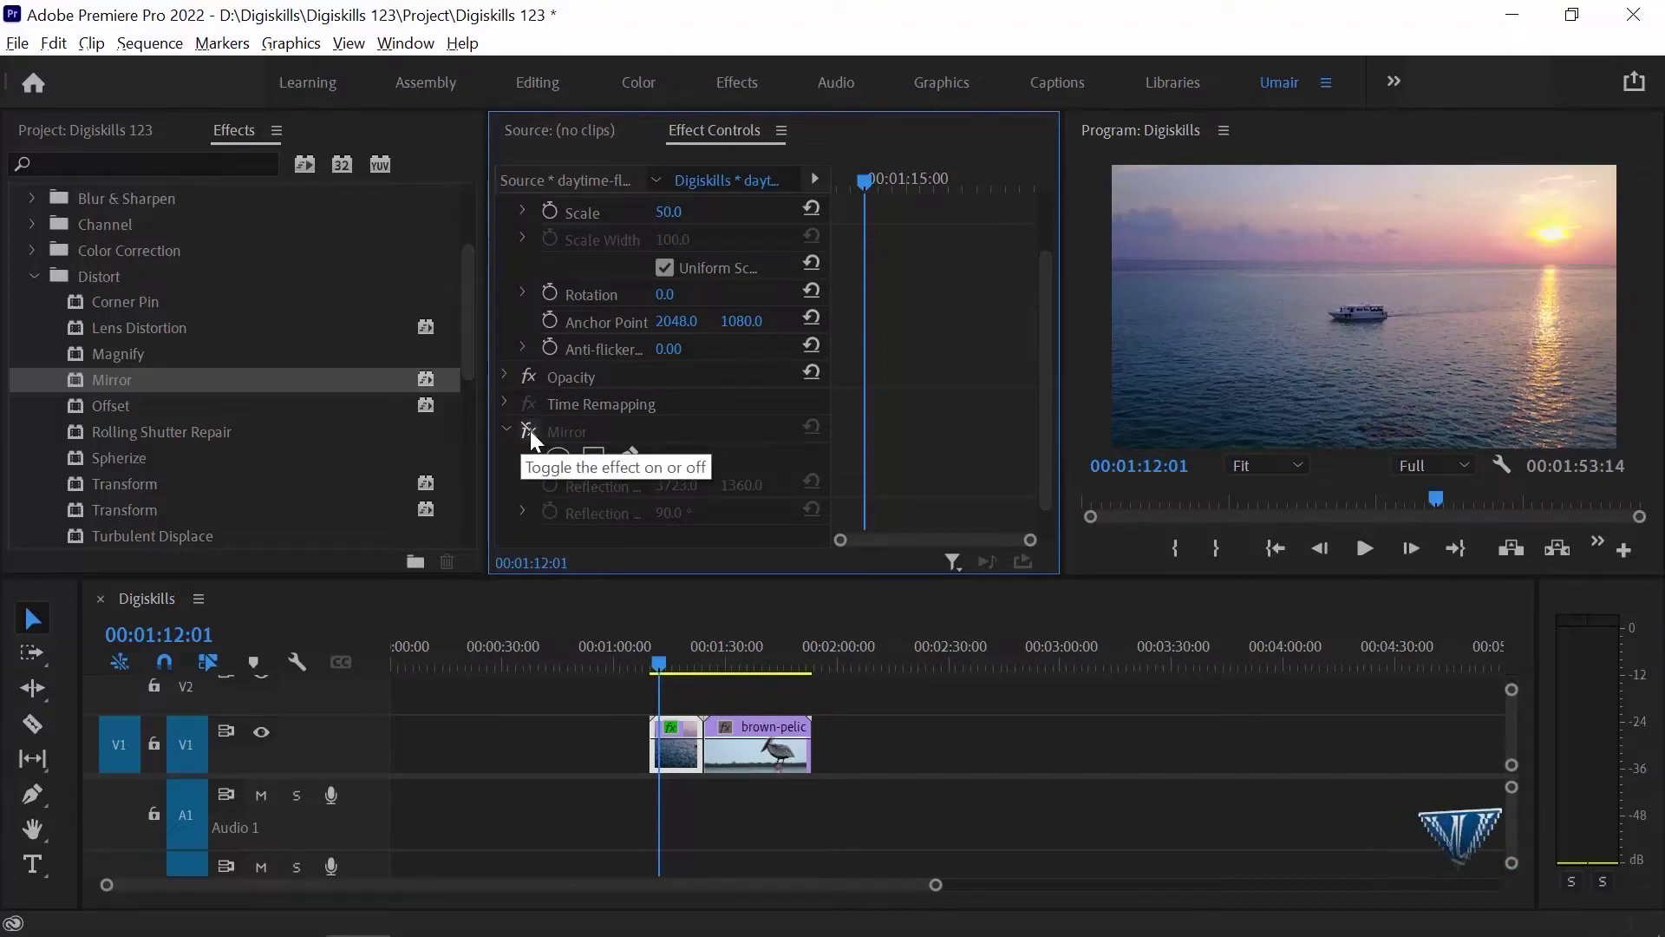
pyautogui.click(529, 431)
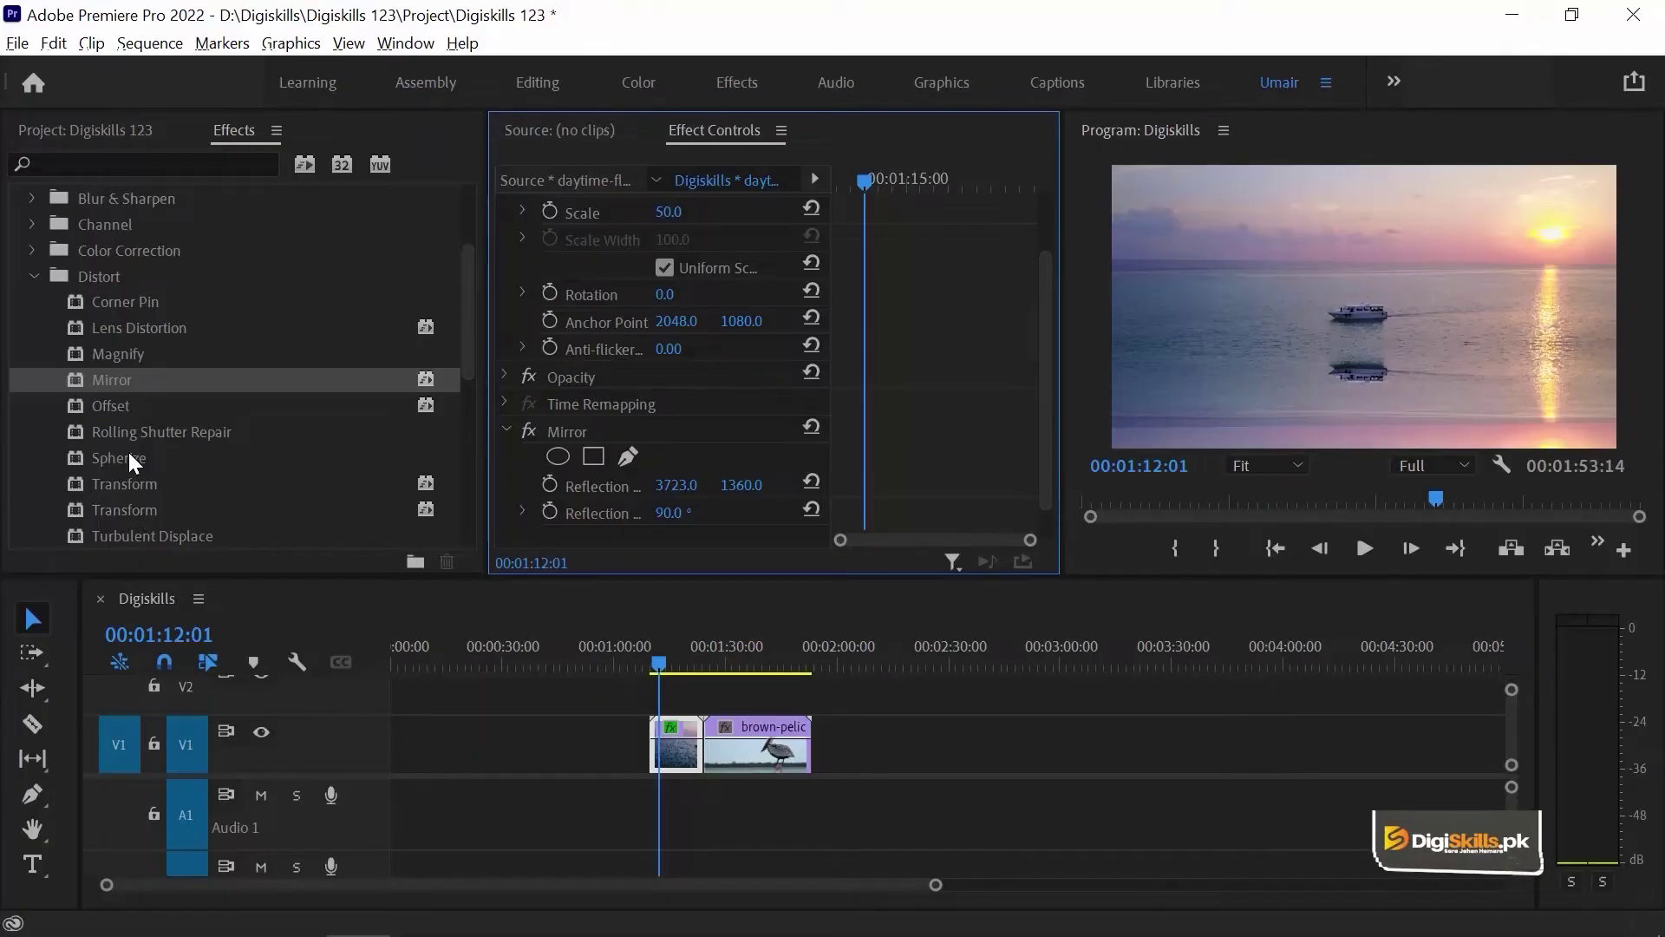
# - Collapse the Distort effects and expand the Blur & Sharpen category
pyautogui.scroll(-2, 167, 337)
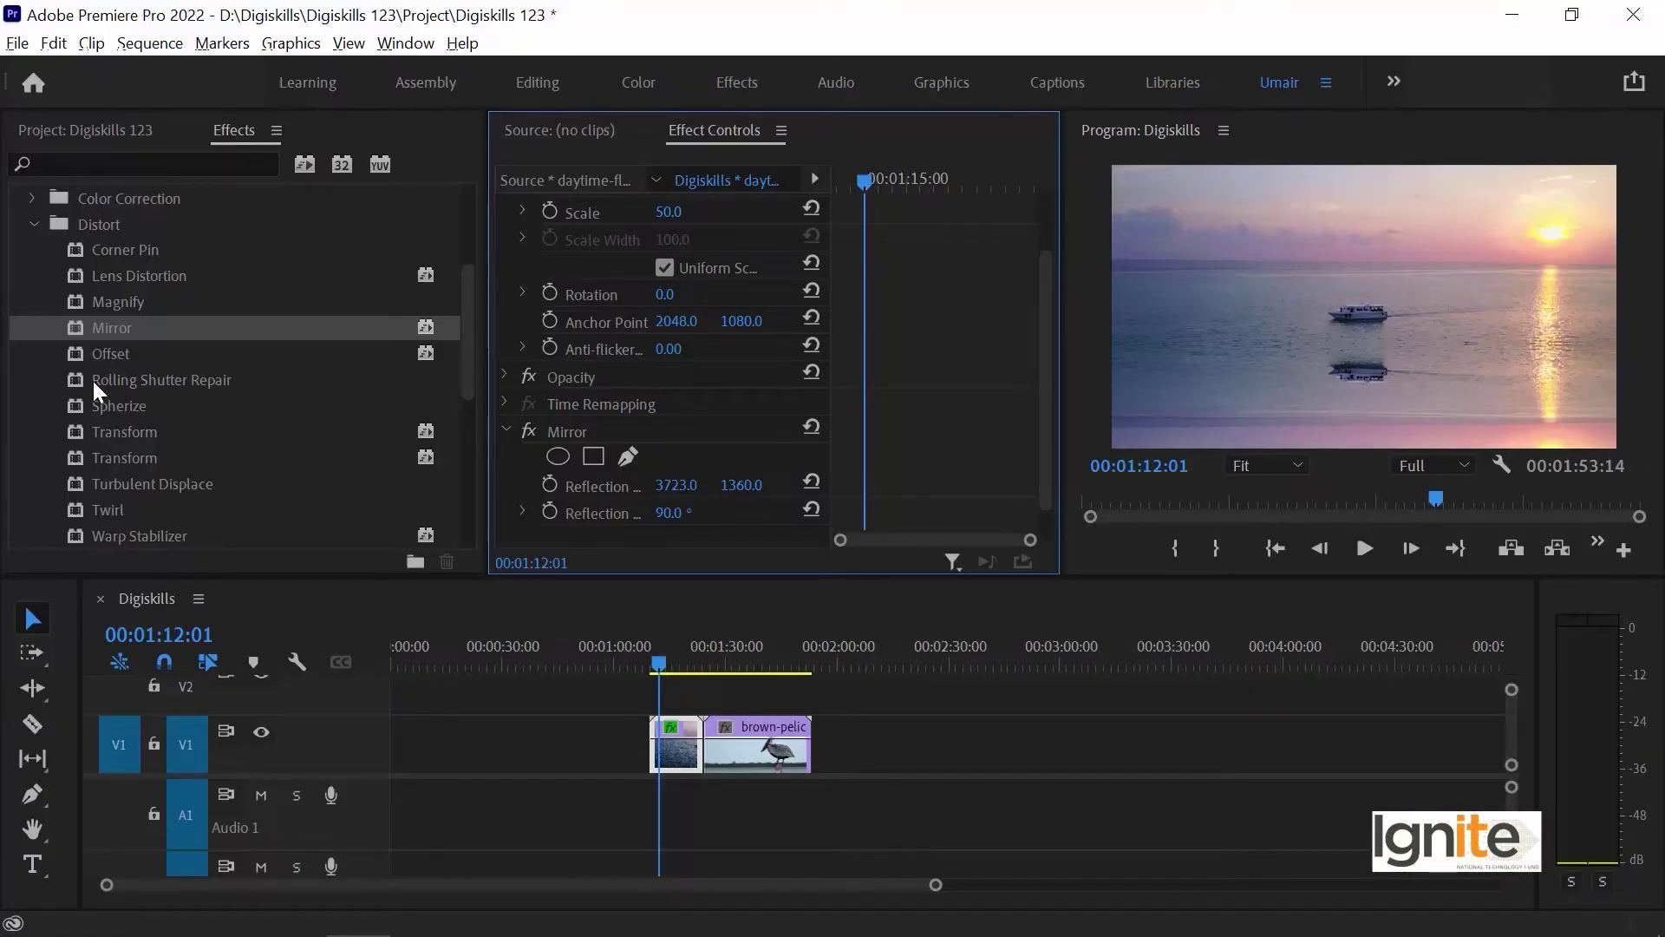
pyautogui.click(35, 225)
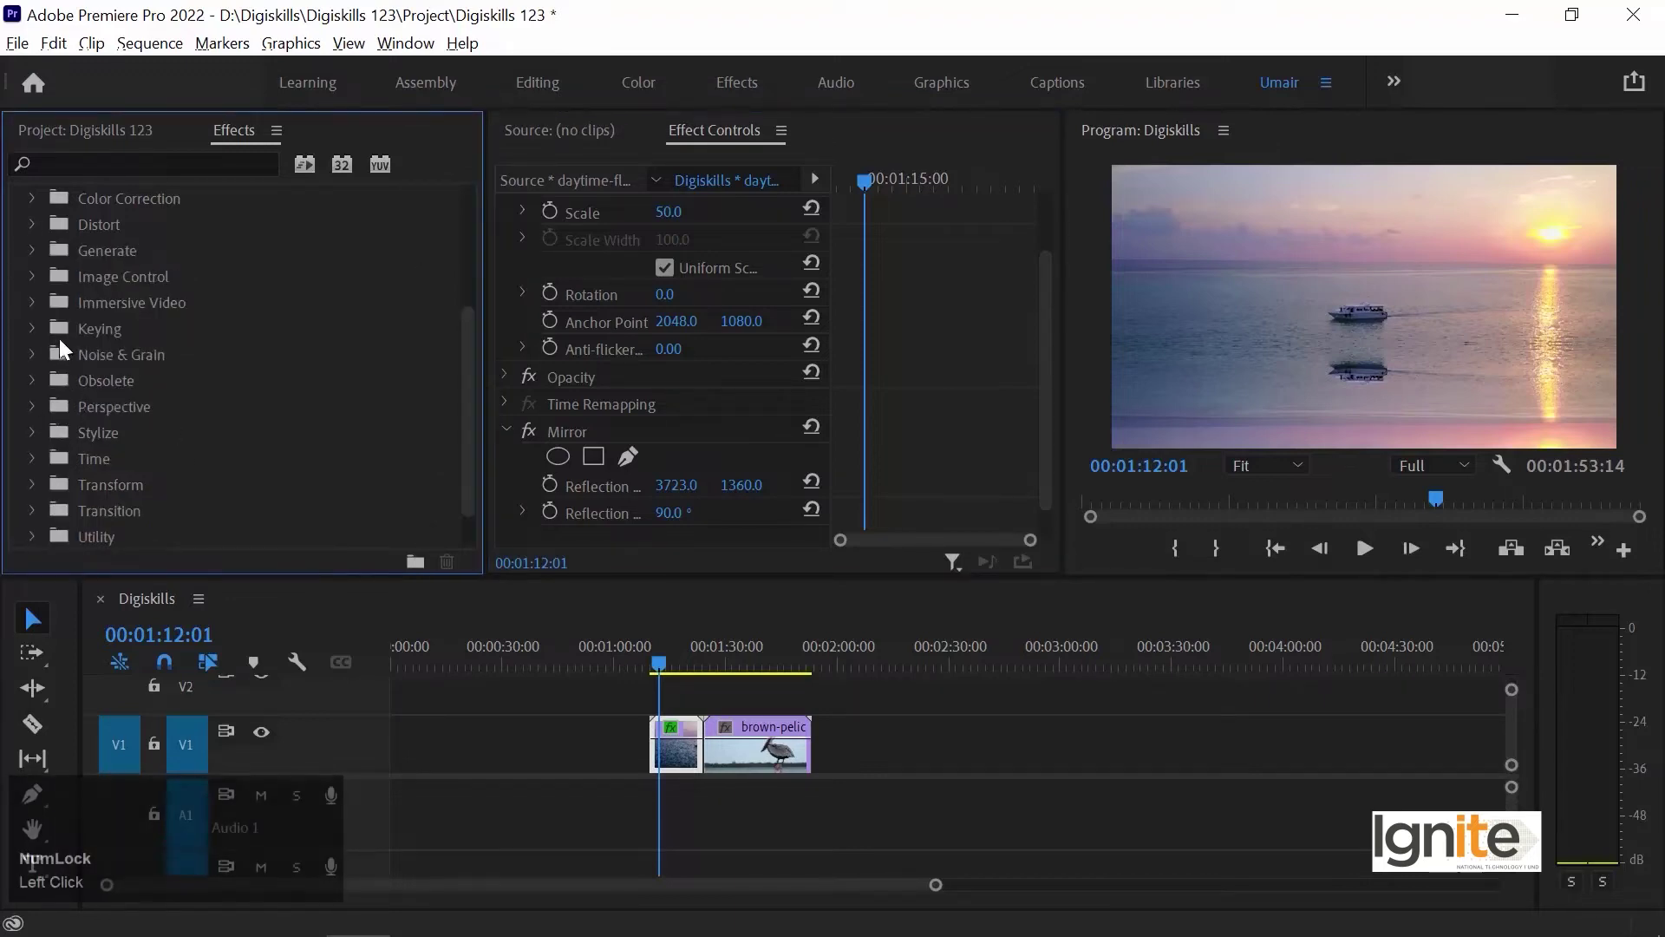
pyautogui.scroll(2, 60, 290)
pyautogui.scroll(2, 59, 288)
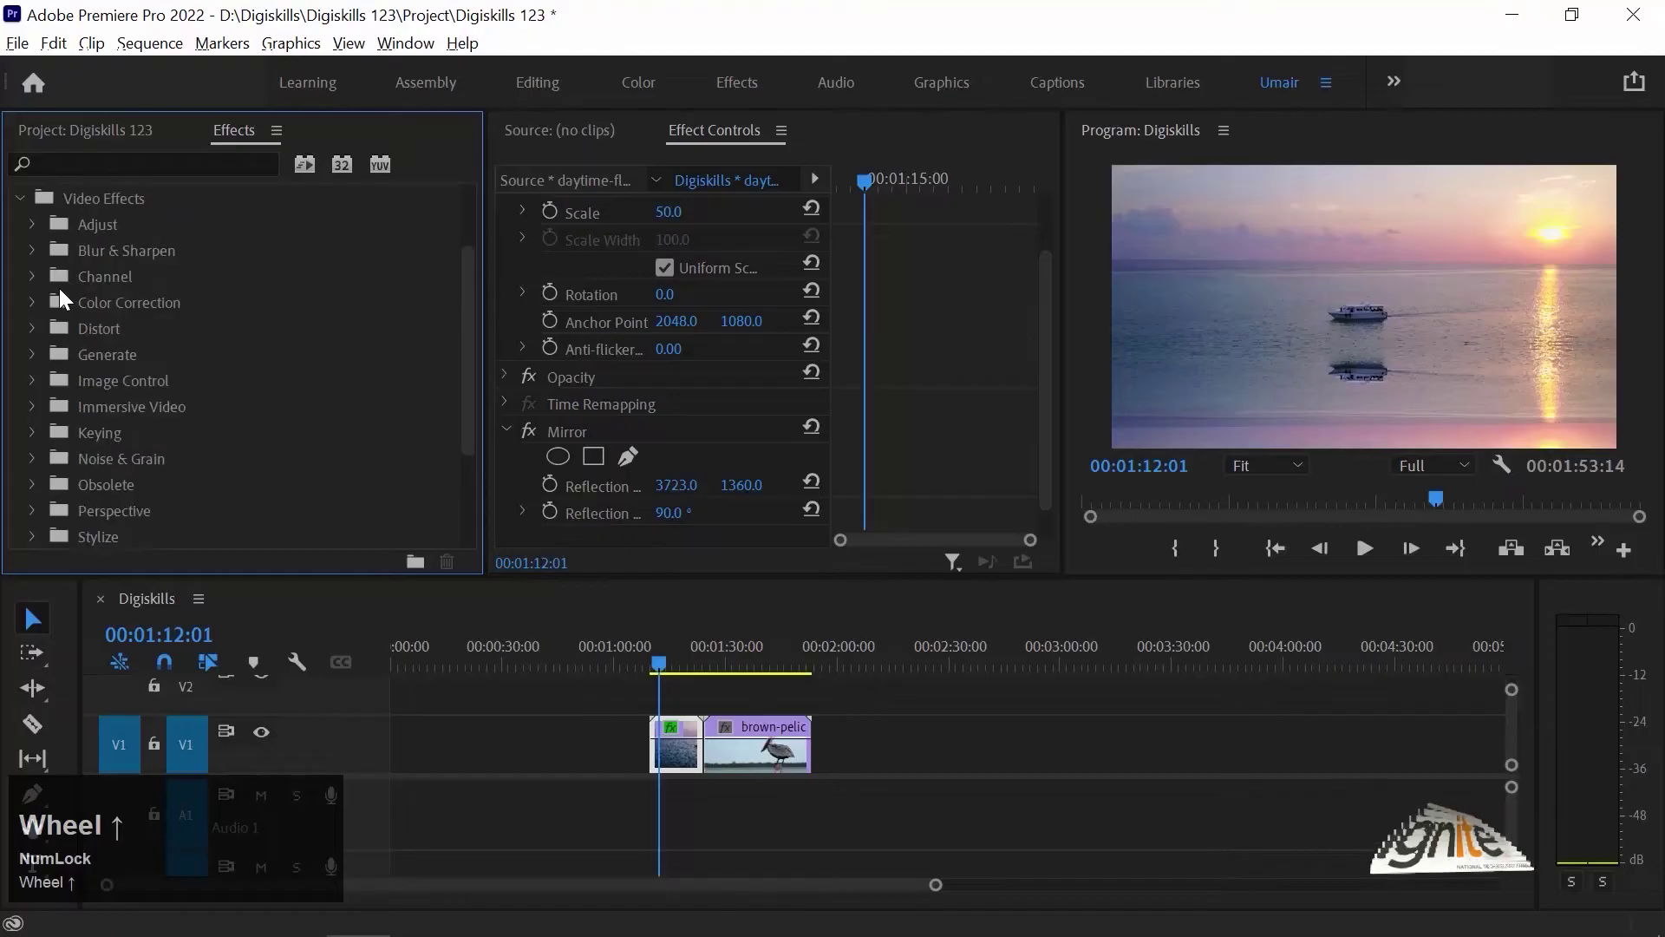
pyautogui.click(33, 250)
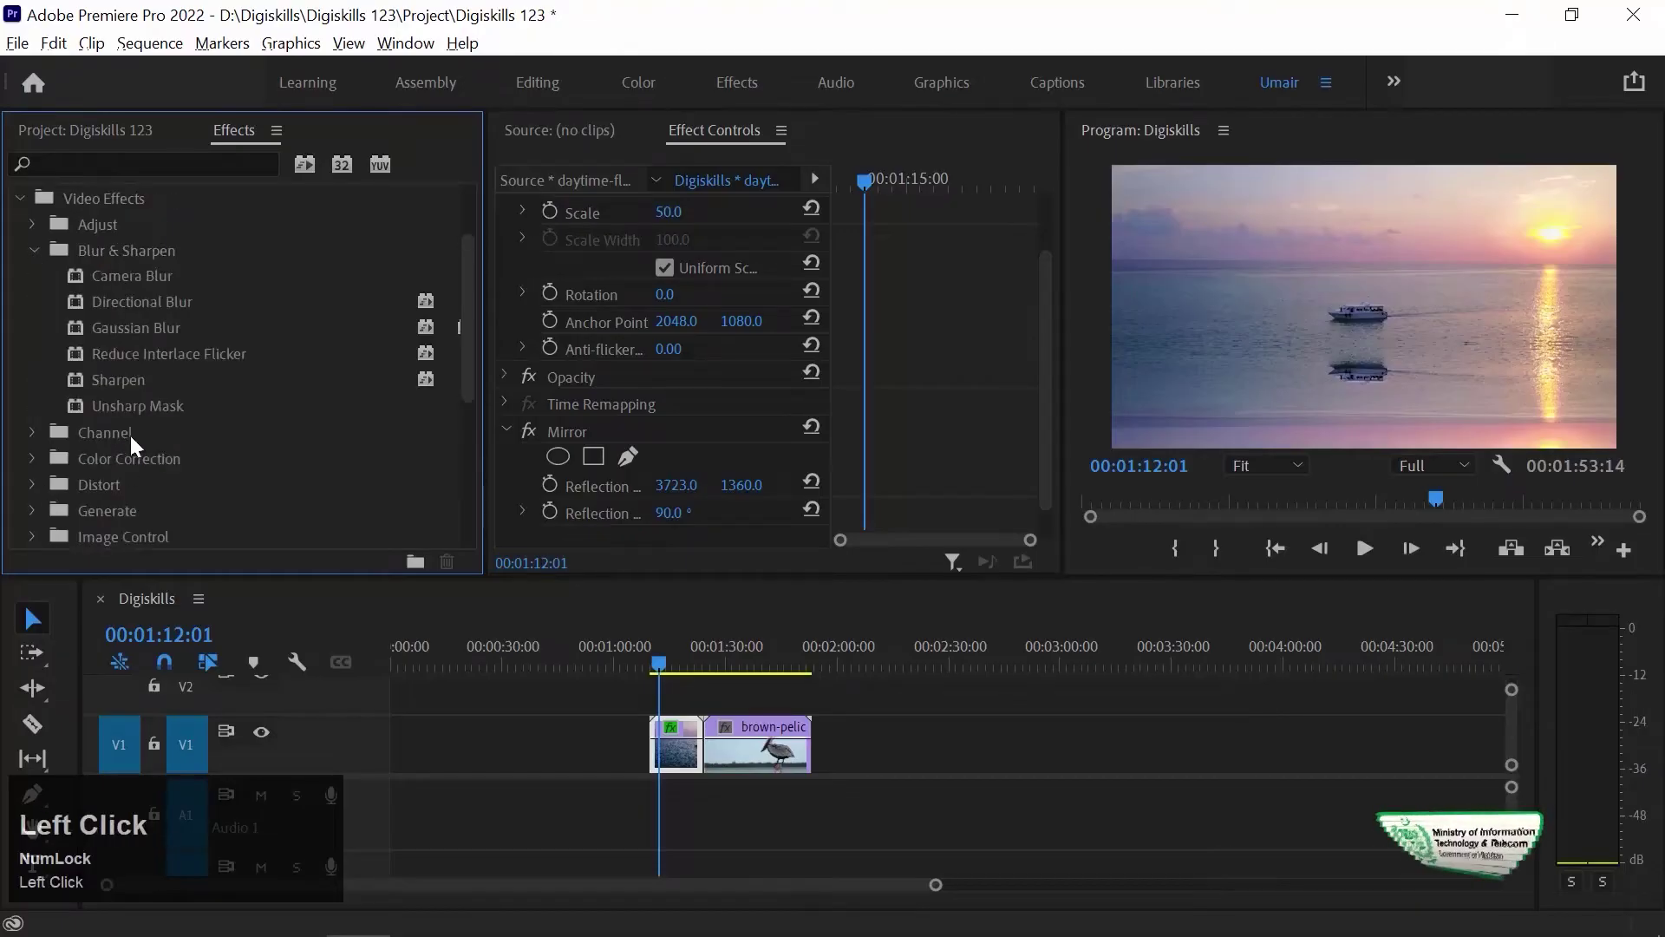
pyautogui.click(127, 252)
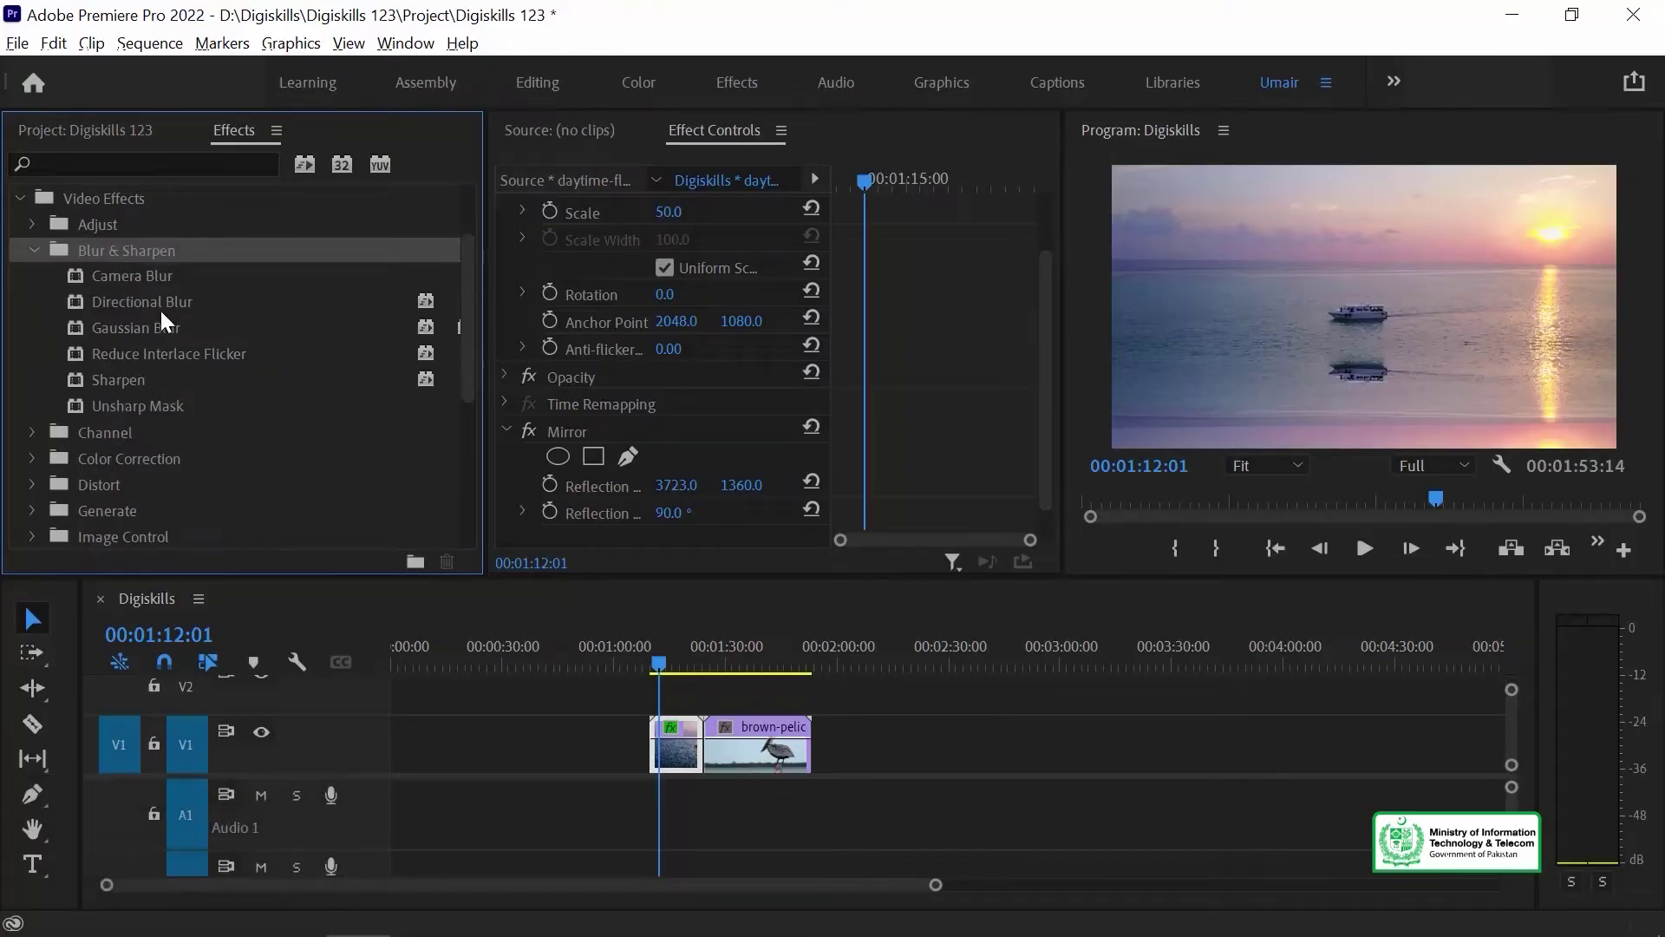
# - Apply Directional Blur to the daytime-fly-over clip with direction 65° and blur length 73
pyautogui.moveTo(118, 302); pyautogui.dragTo(683, 742)
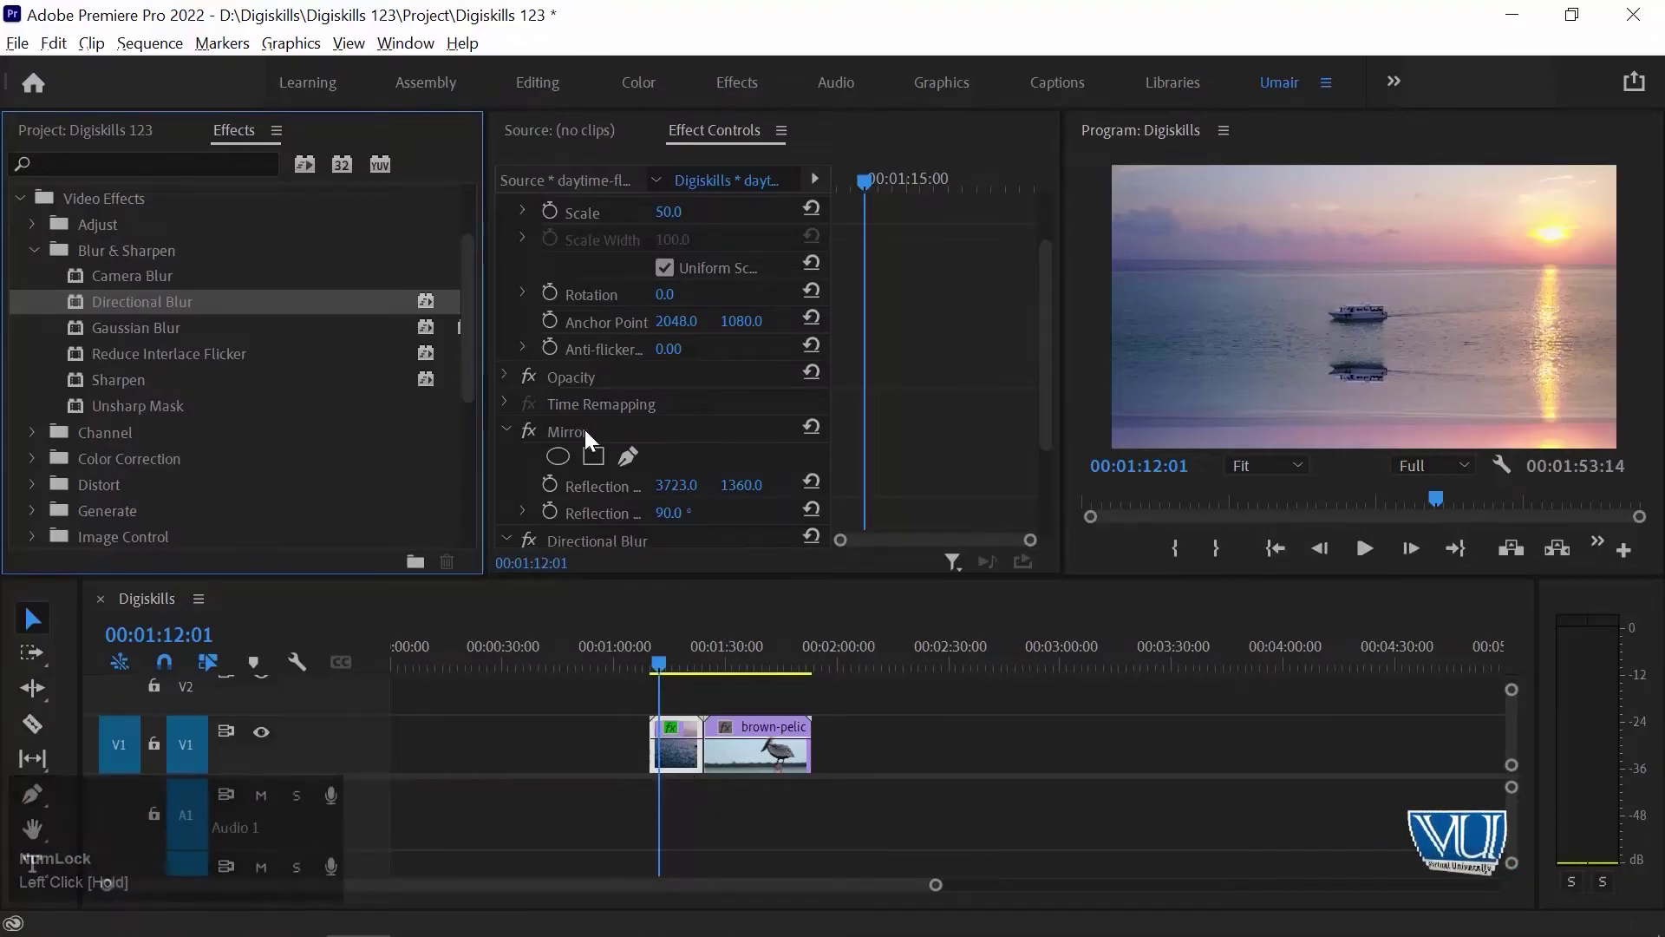
pyautogui.scroll(-3, 900, 445)
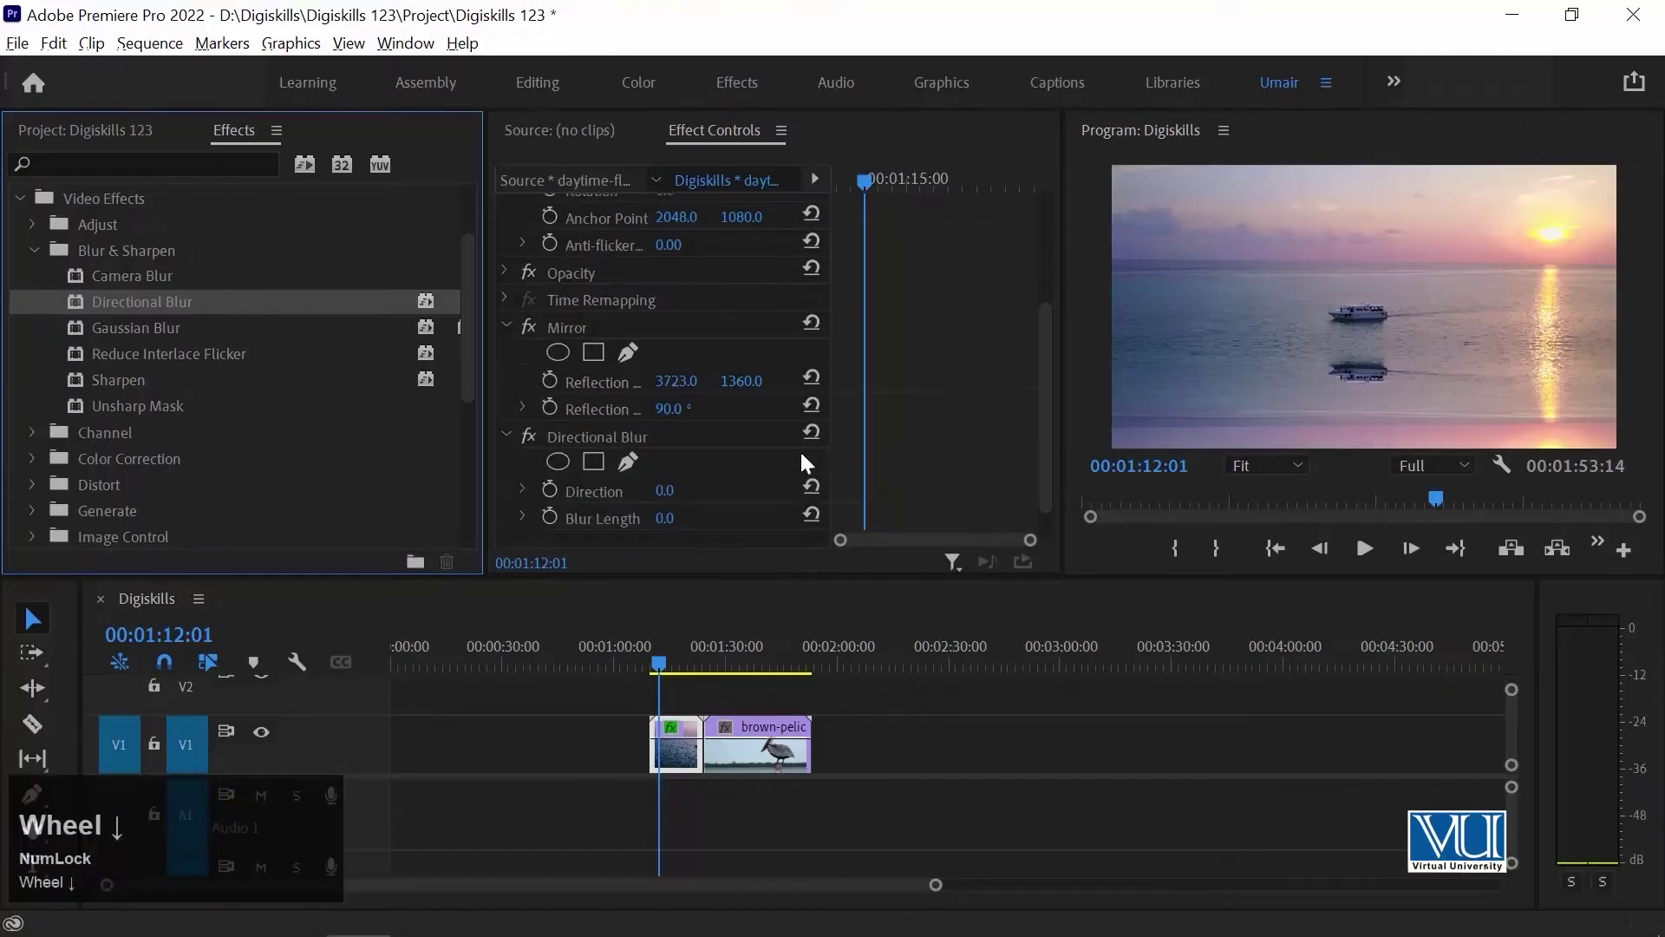
pyautogui.click(663, 518)
pyautogui.click(684, 496)
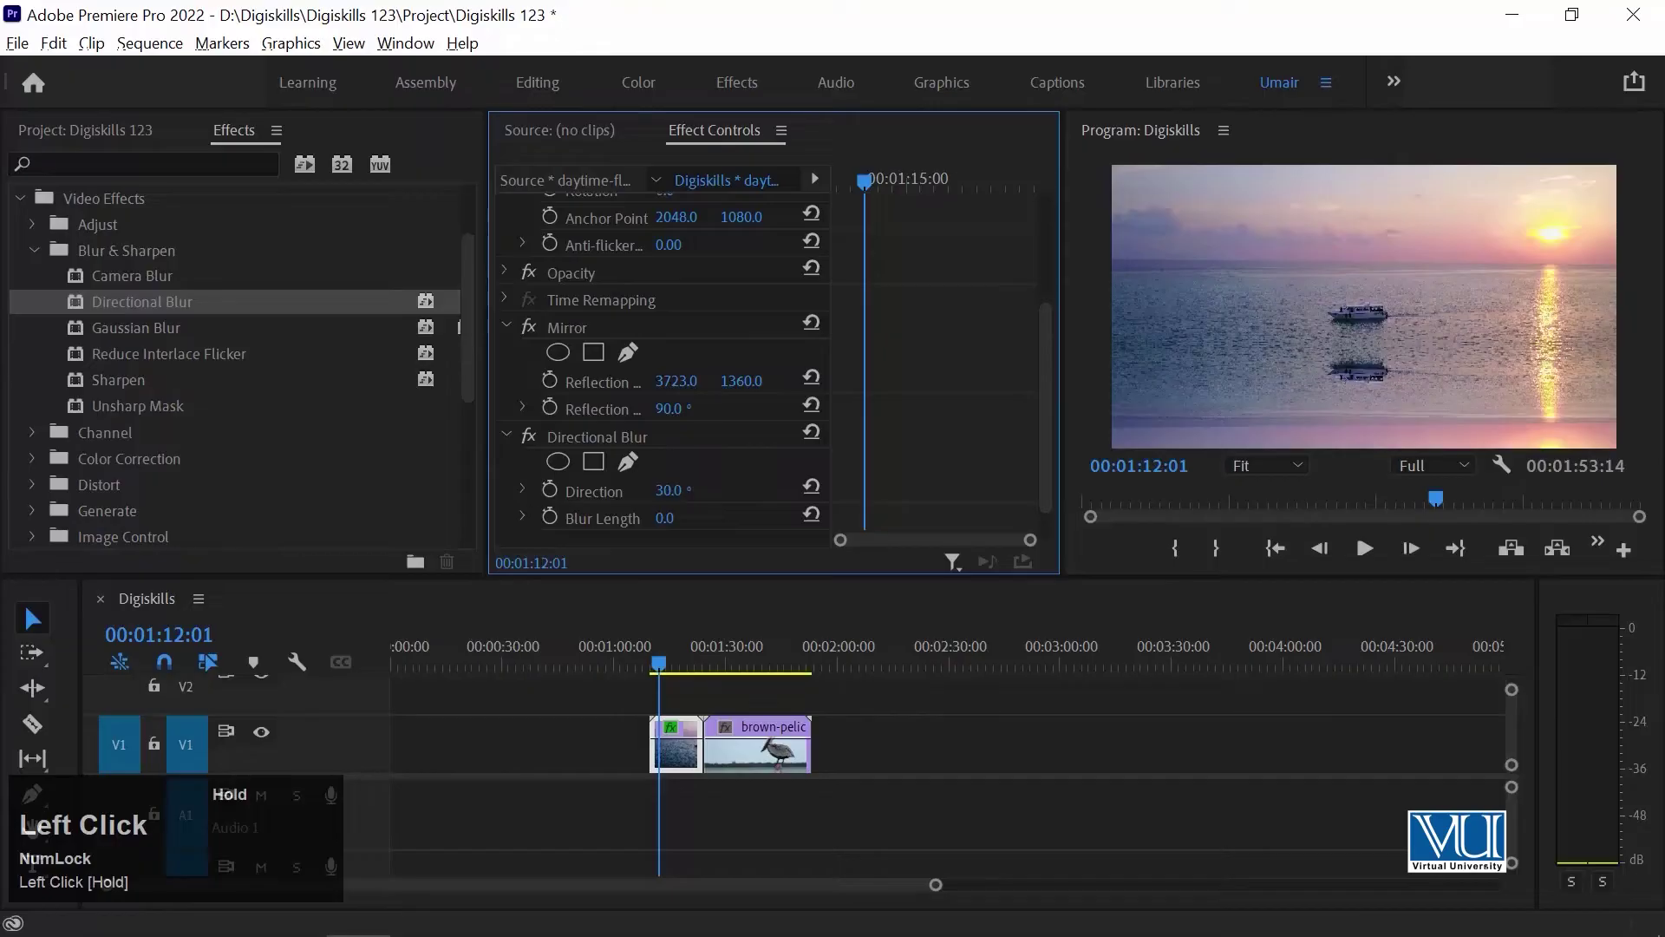
pyautogui.moveTo(684, 497); pyautogui.dragTo(619, 518)
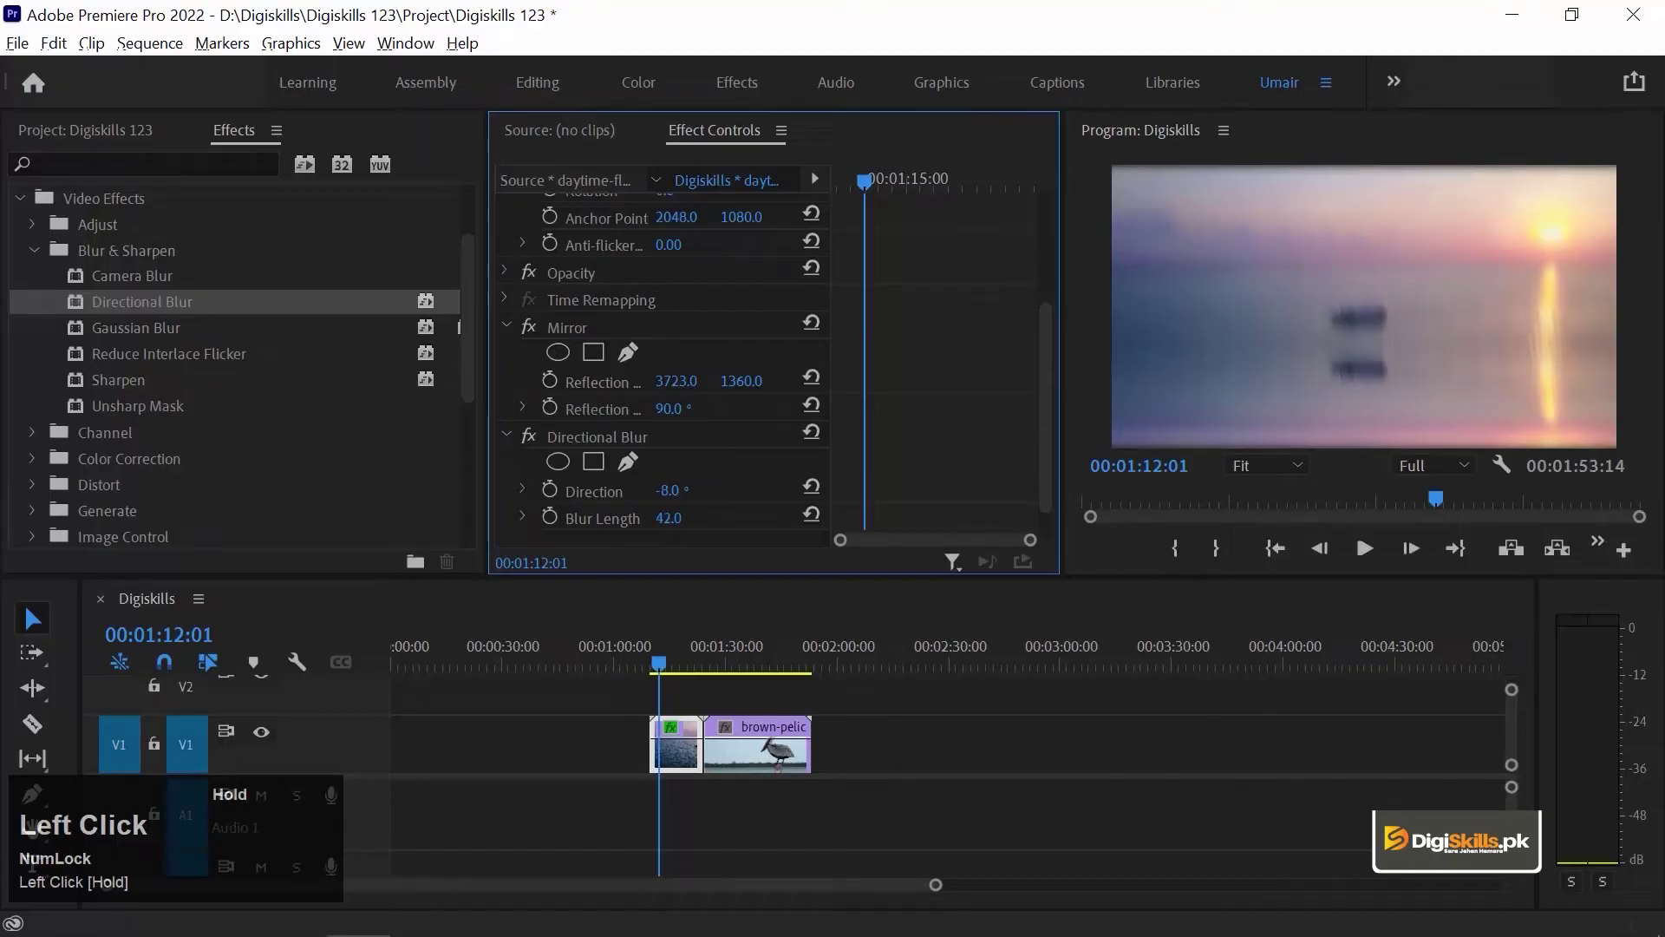
pyautogui.moveTo(667, 518)
pyautogui.mouseDown()
pyautogui.moveTo(650, 518)
pyautogui.moveTo(662, 490)
pyautogui.moveTo(707, 519)
pyautogui.moveTo(685, 490)
pyautogui.mouseUp()
# - Compare the clip with Directional Blur off and on, and delete that effect from the clip
pyautogui.moveTo(1045, 499); pyautogui.dragTo(1042, 522)
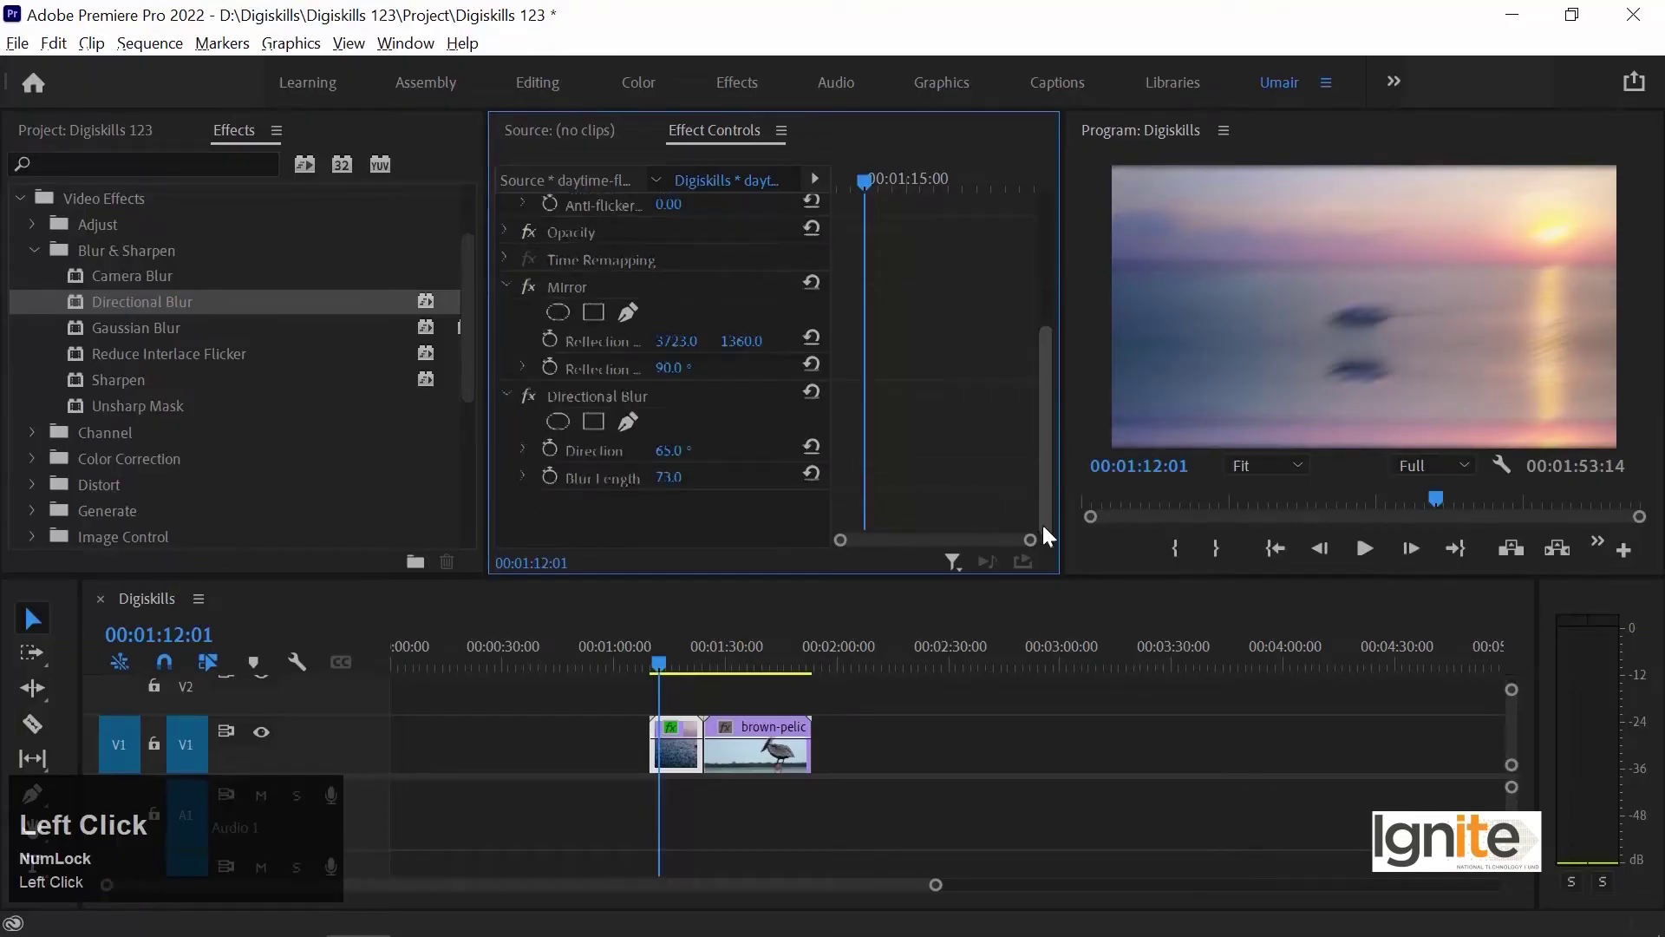
pyautogui.click(533, 394)
pyautogui.click(532, 393)
pyautogui.click(532, 394)
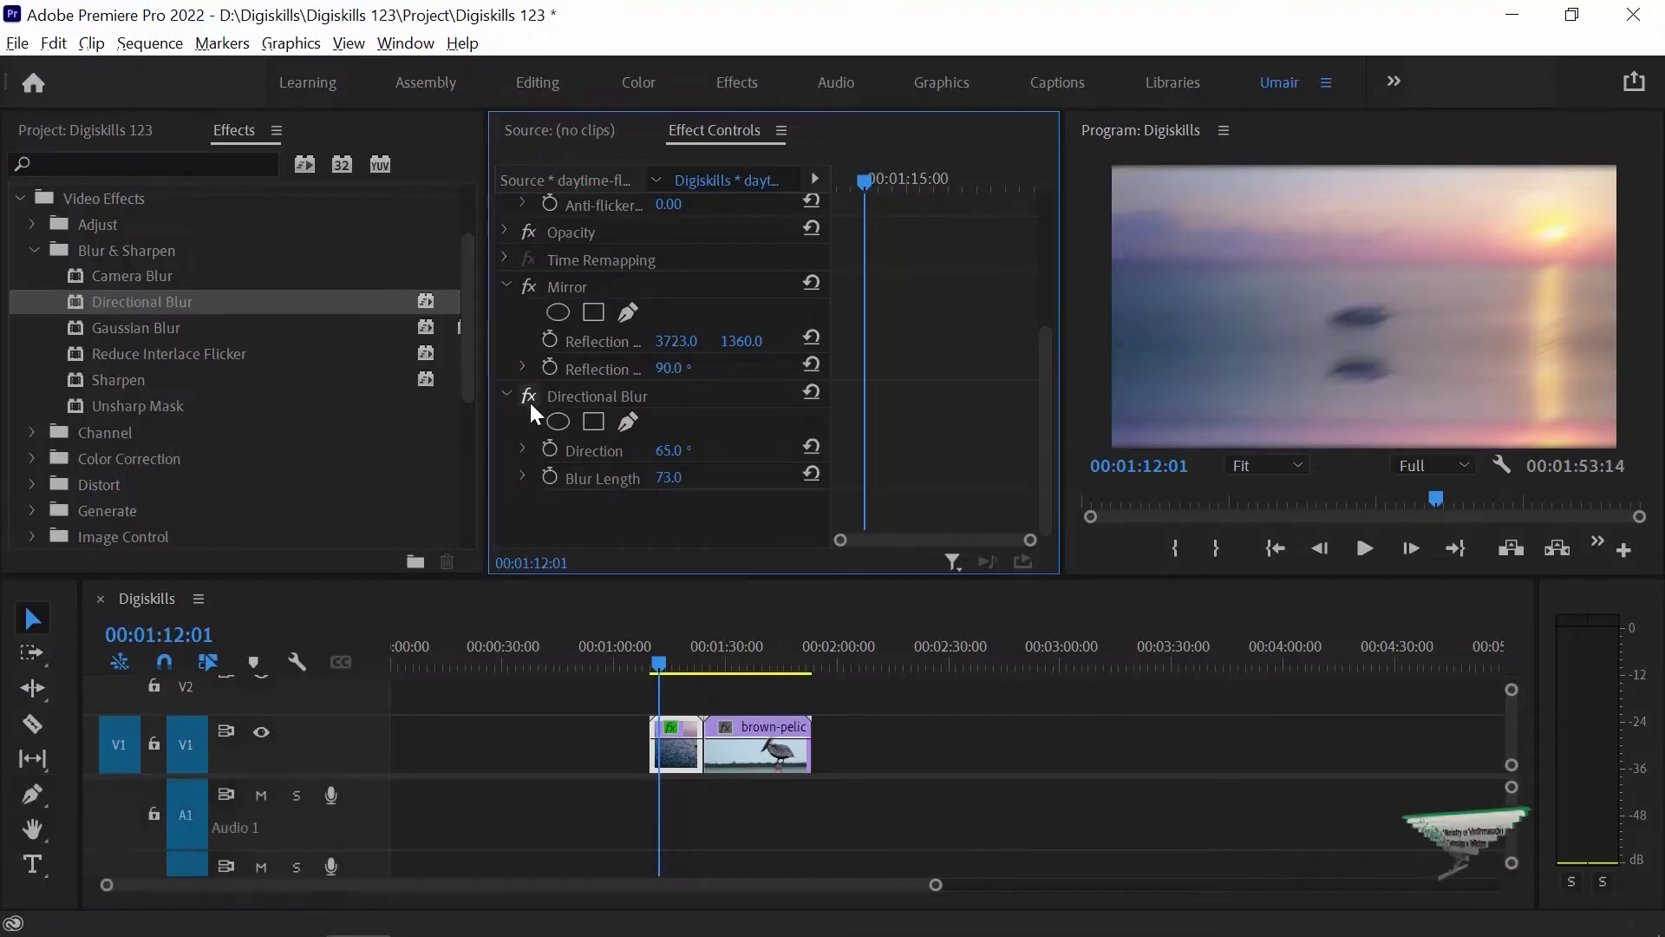
pyautogui.click(607, 393)
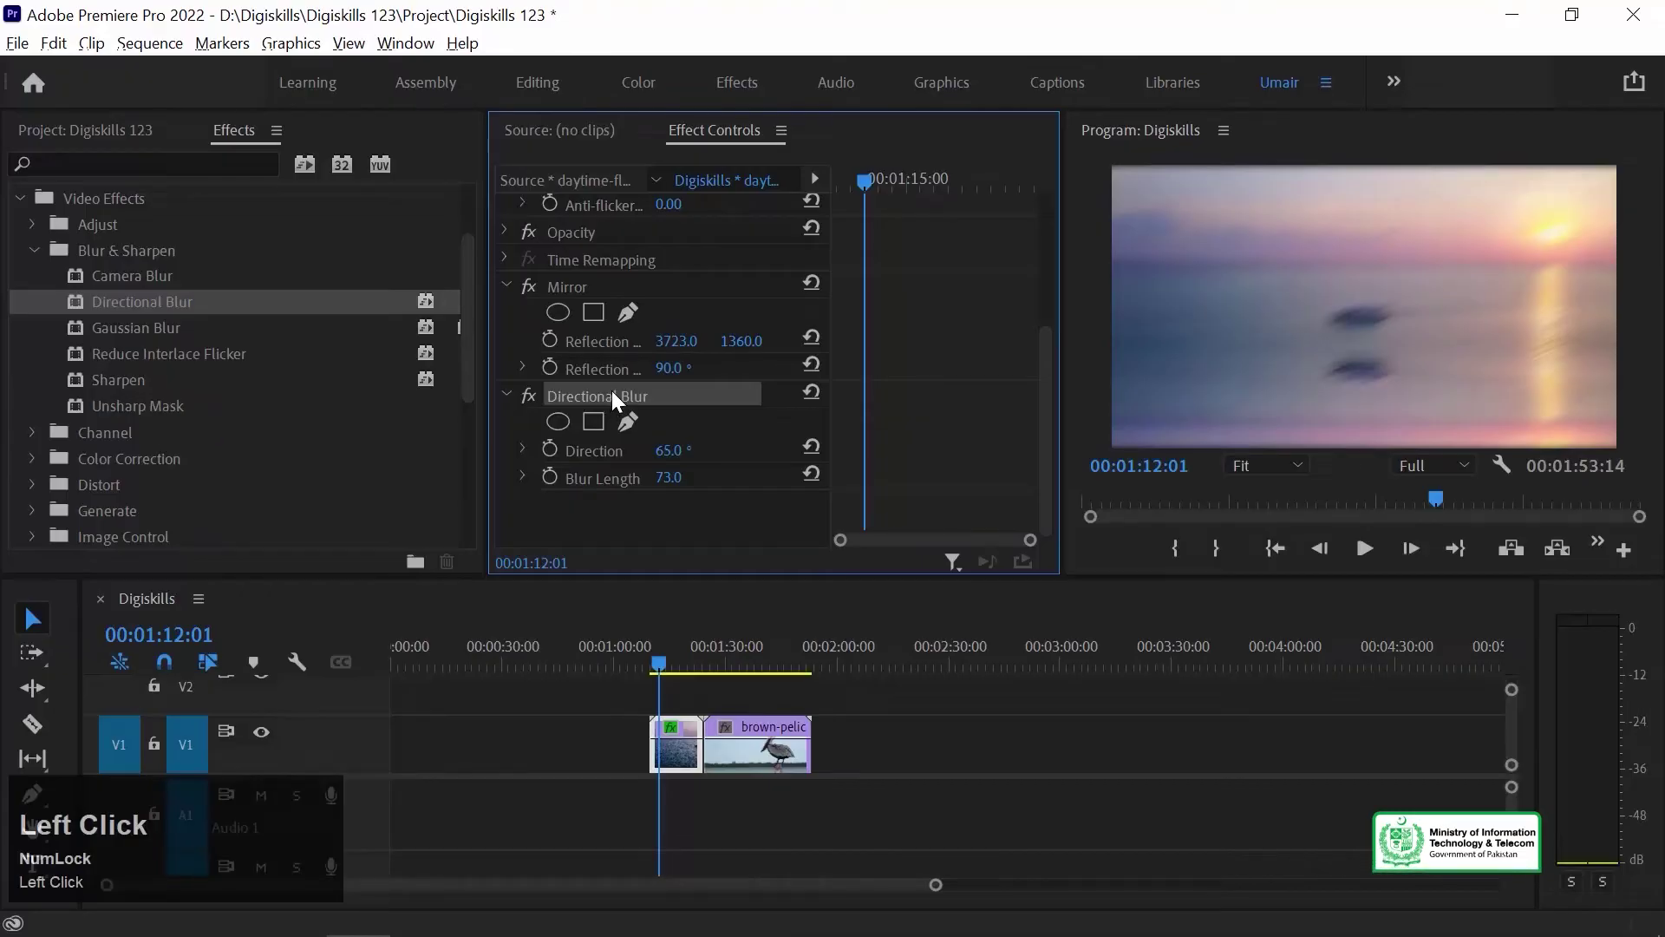
pyautogui.press('Delete')
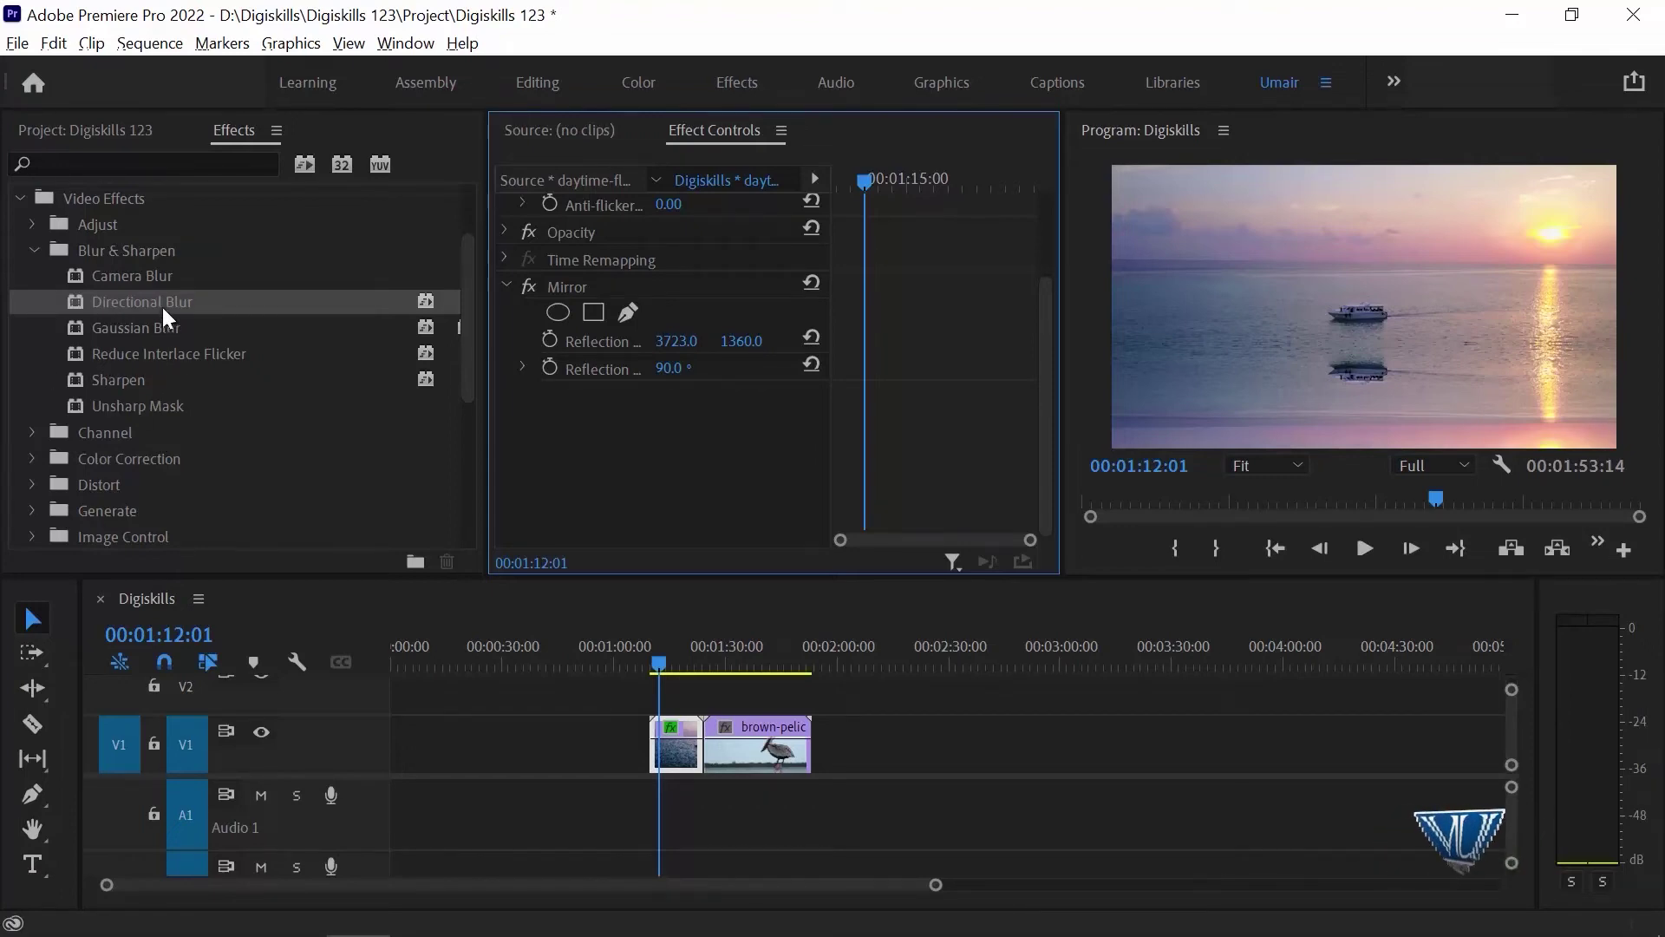
# - Apply the Gaussian Blur effect to the daytime-fly-over clip on V1
pyautogui.click(137, 330)
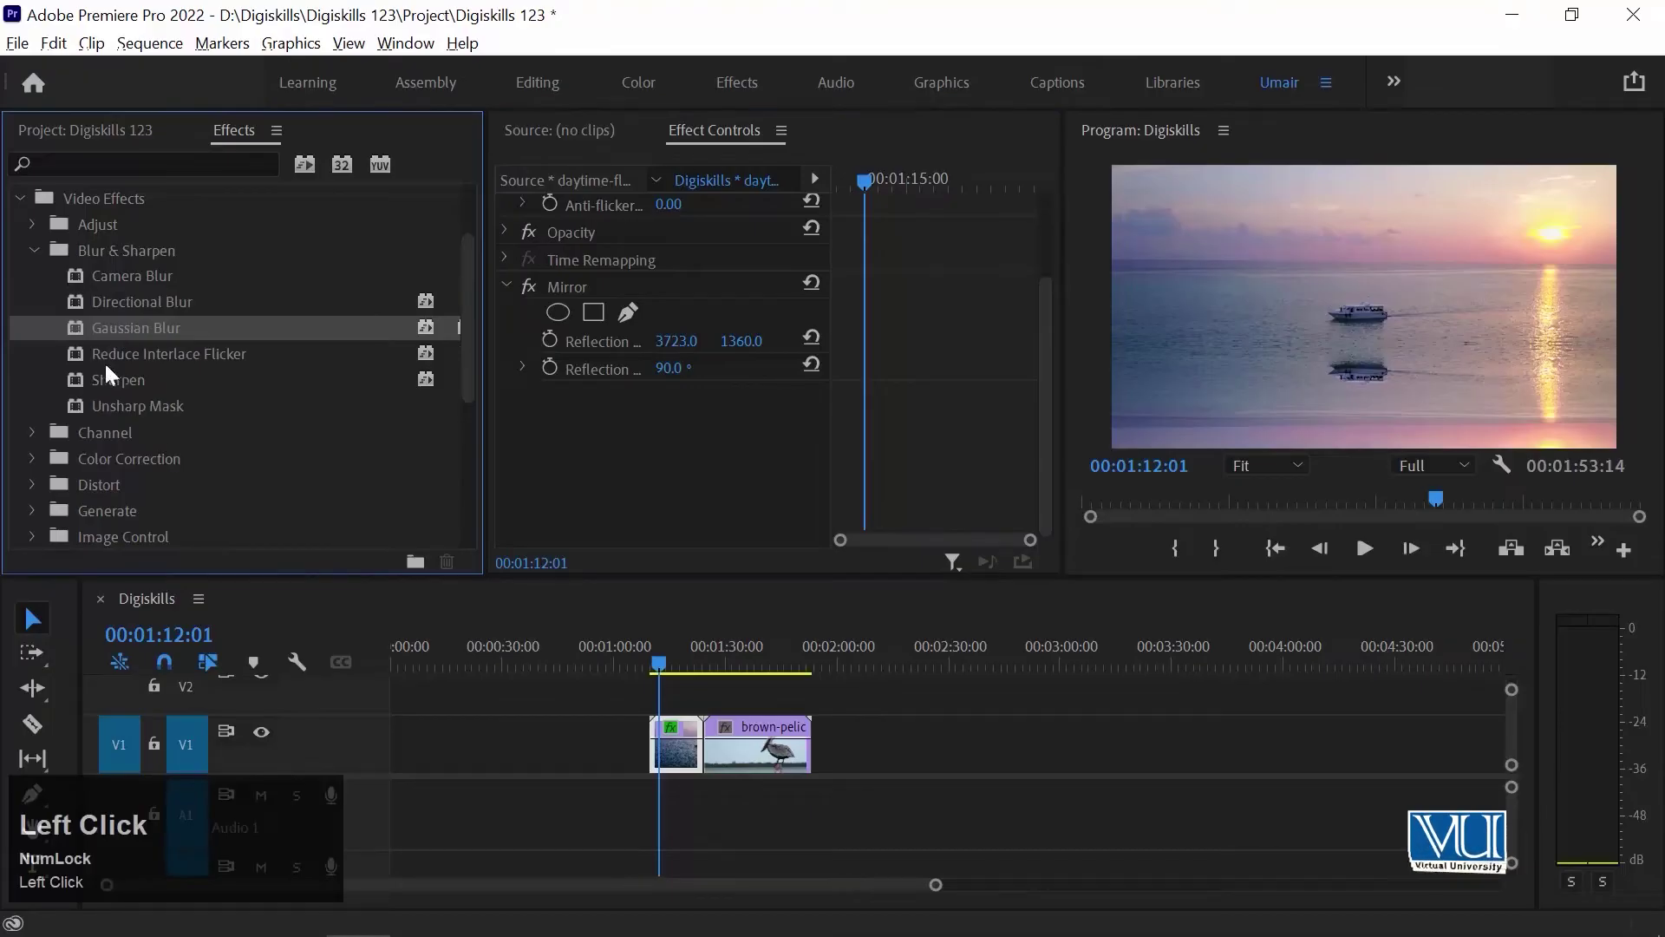
pyautogui.moveTo(99, 330); pyautogui.dragTo(681, 737)
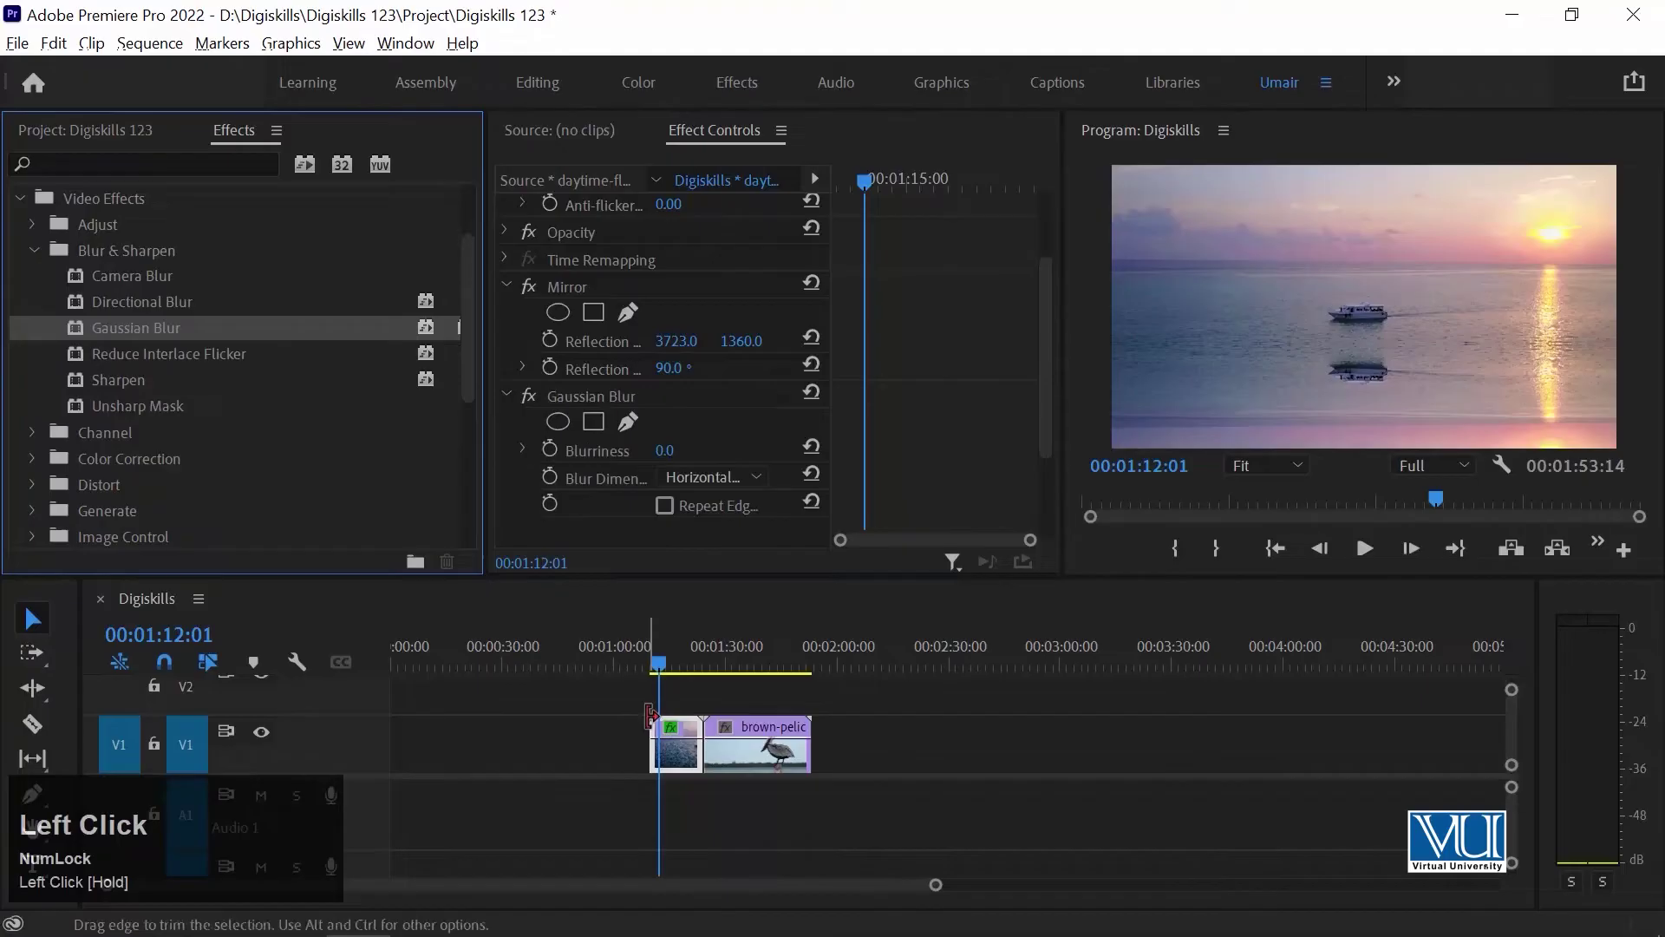
# - Set Gaussian Blur's blurriness to 145, try Horizontal, choose Vertical for the blur dimensions, and enable Repeat Edge Pixels
pyautogui.moveTo(662, 450); pyautogui.dragTo(753, 450)
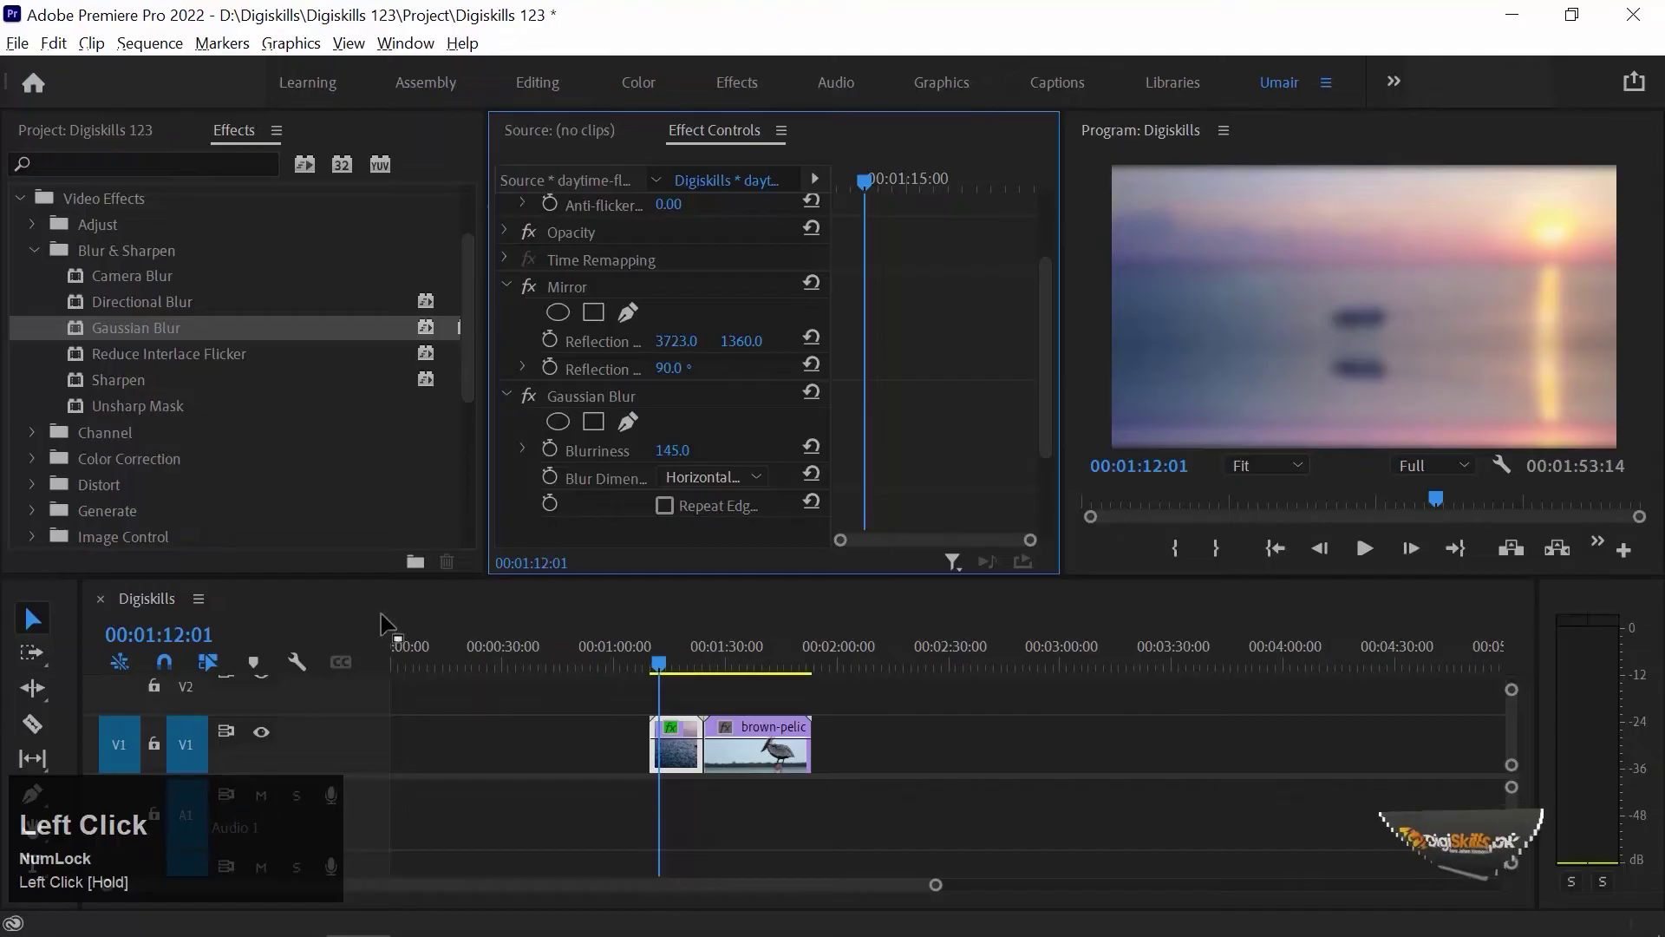
pyautogui.click(697, 479)
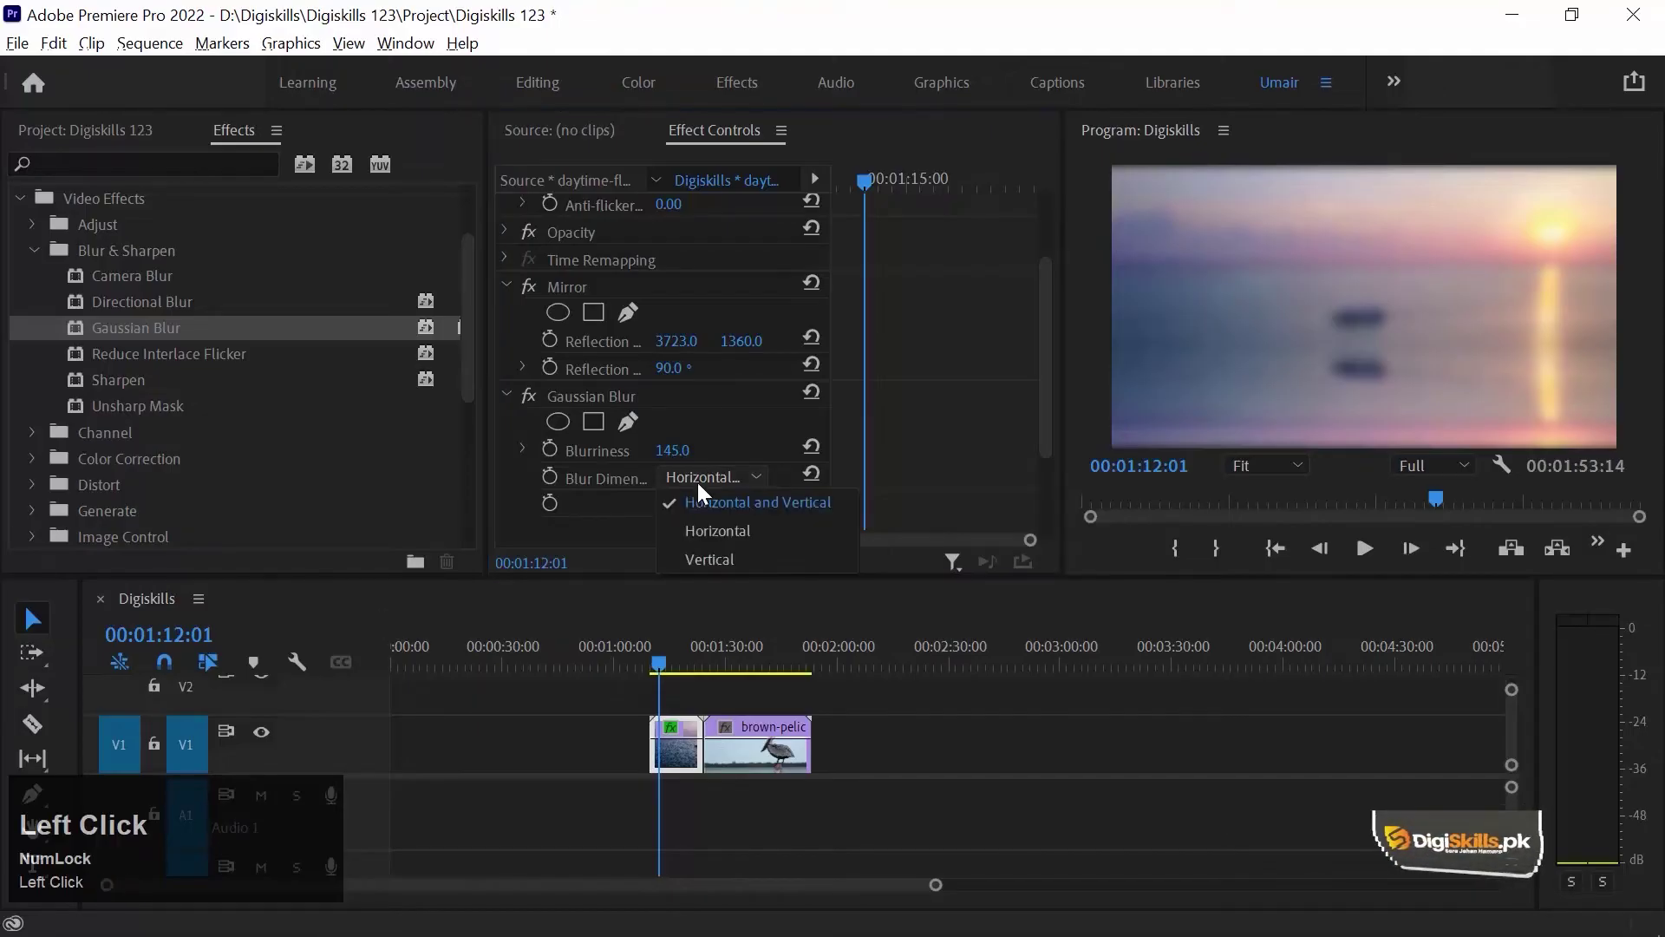
pyautogui.click(730, 528)
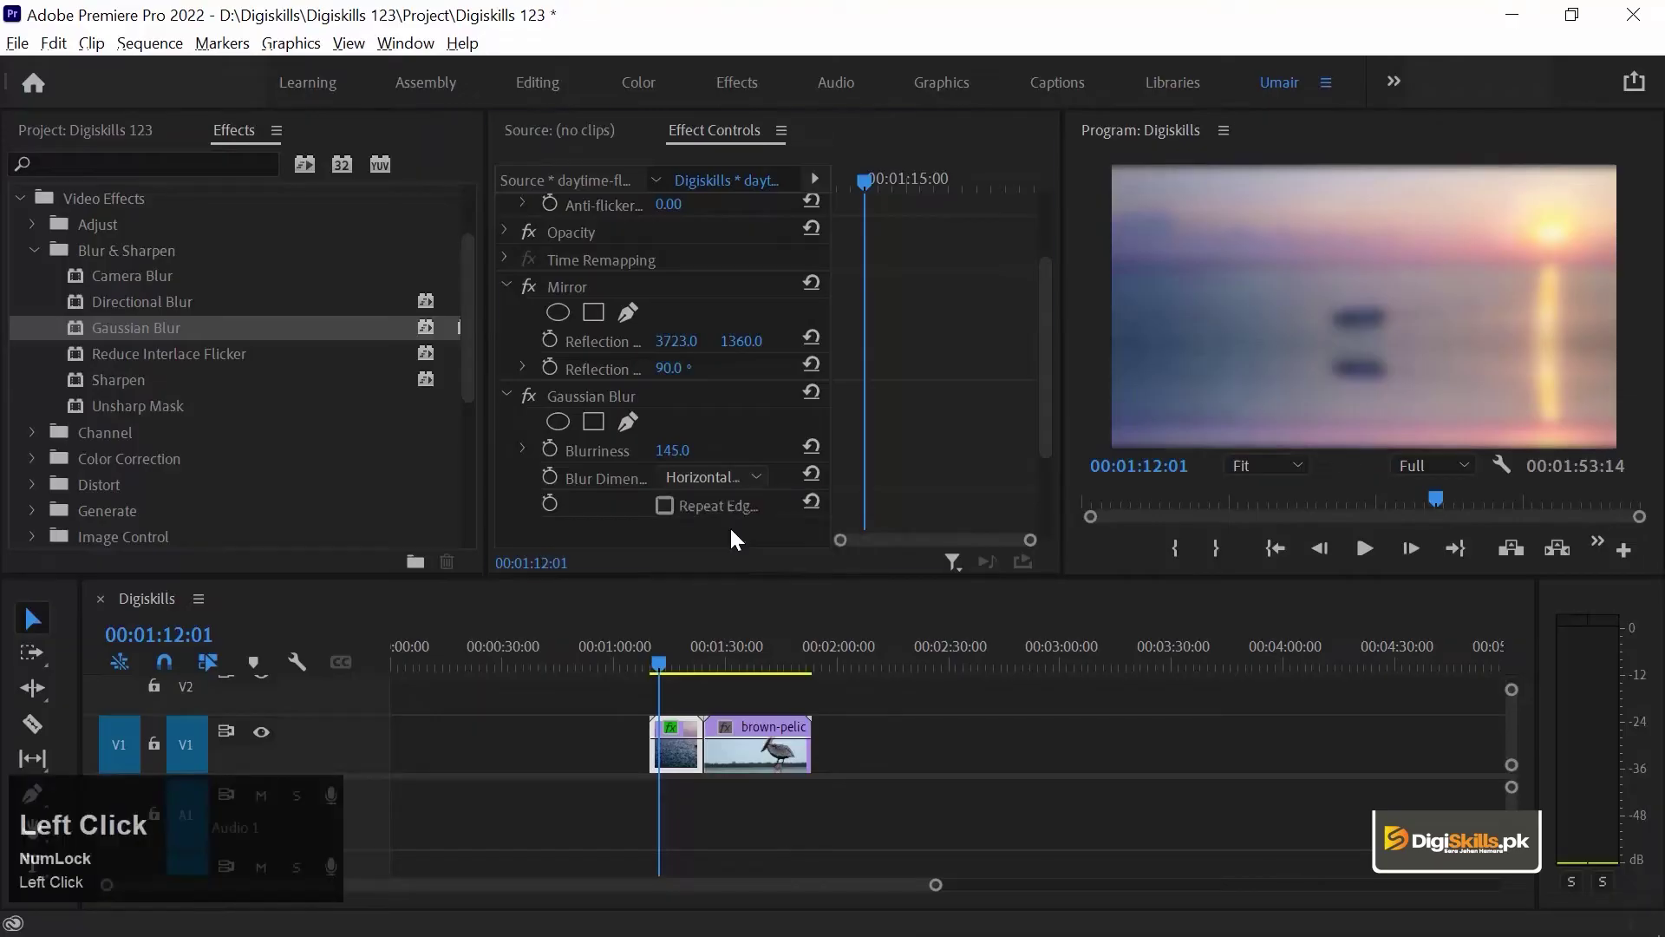
pyautogui.click(722, 479)
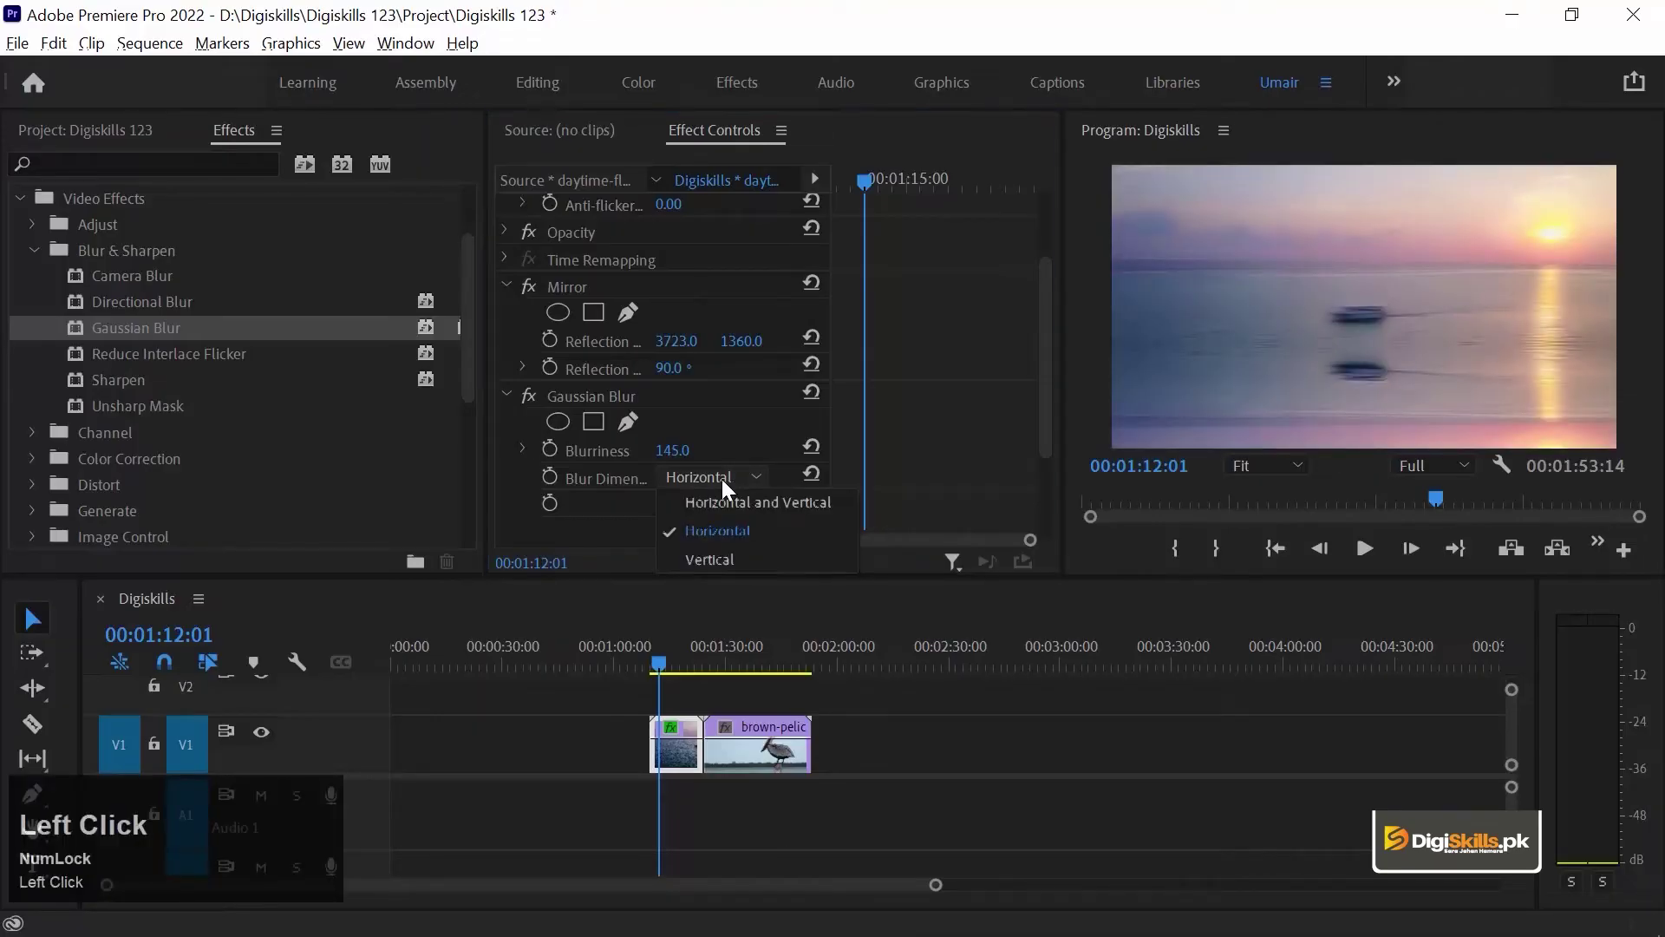
pyautogui.click(709, 552)
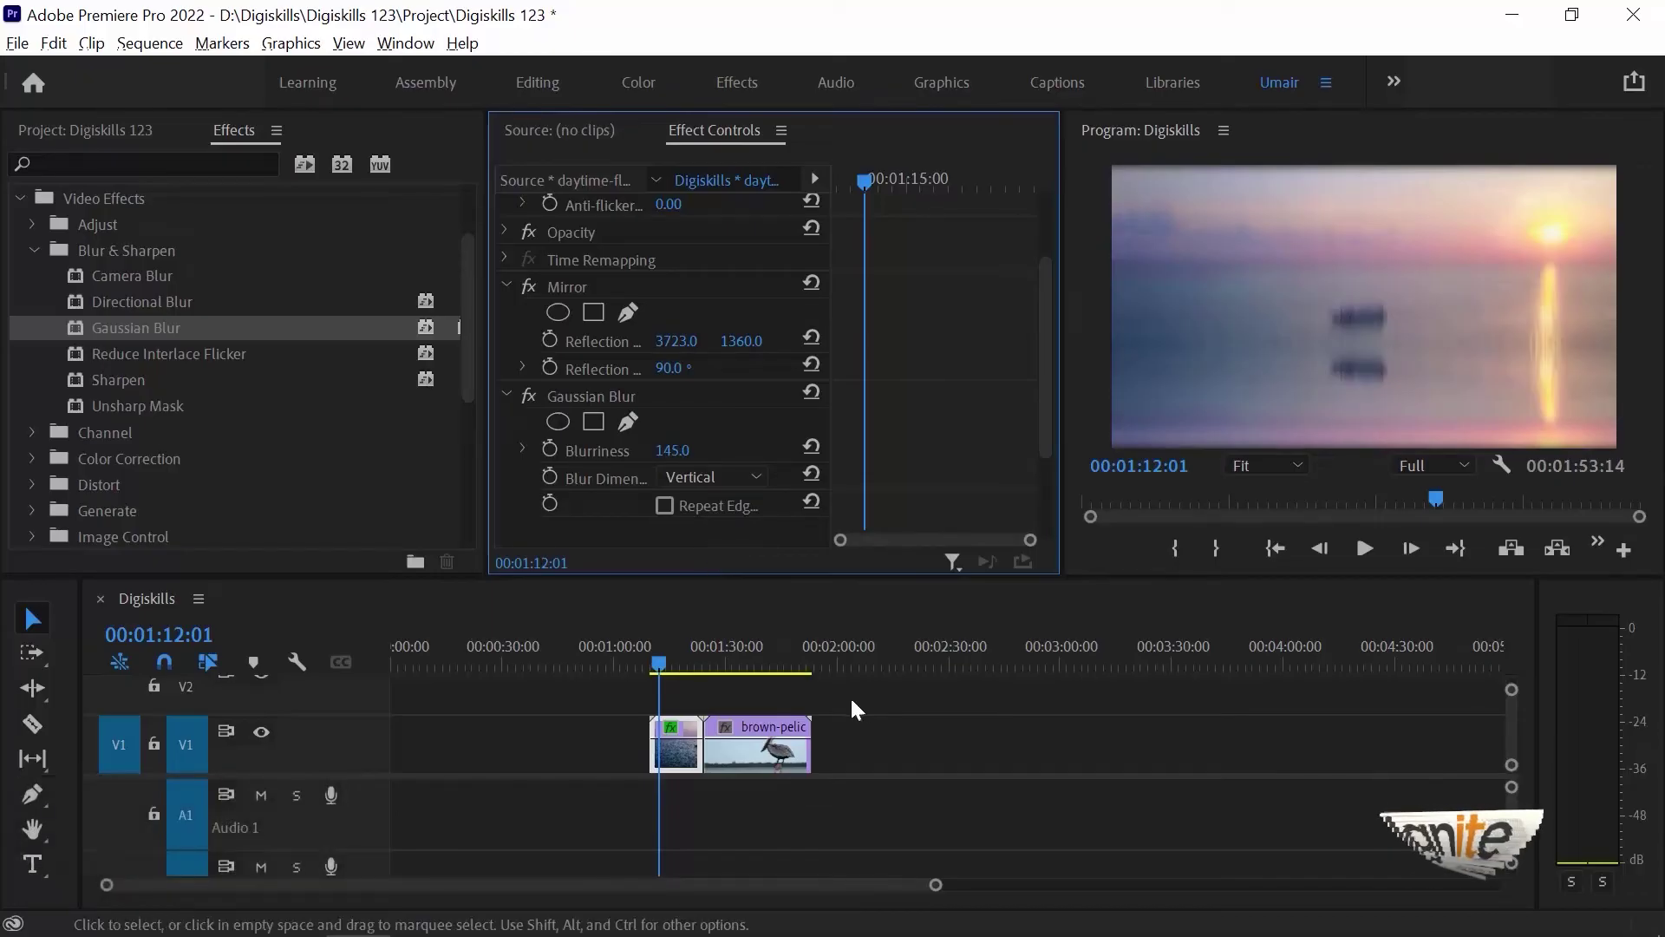
pyautogui.click(664, 506)
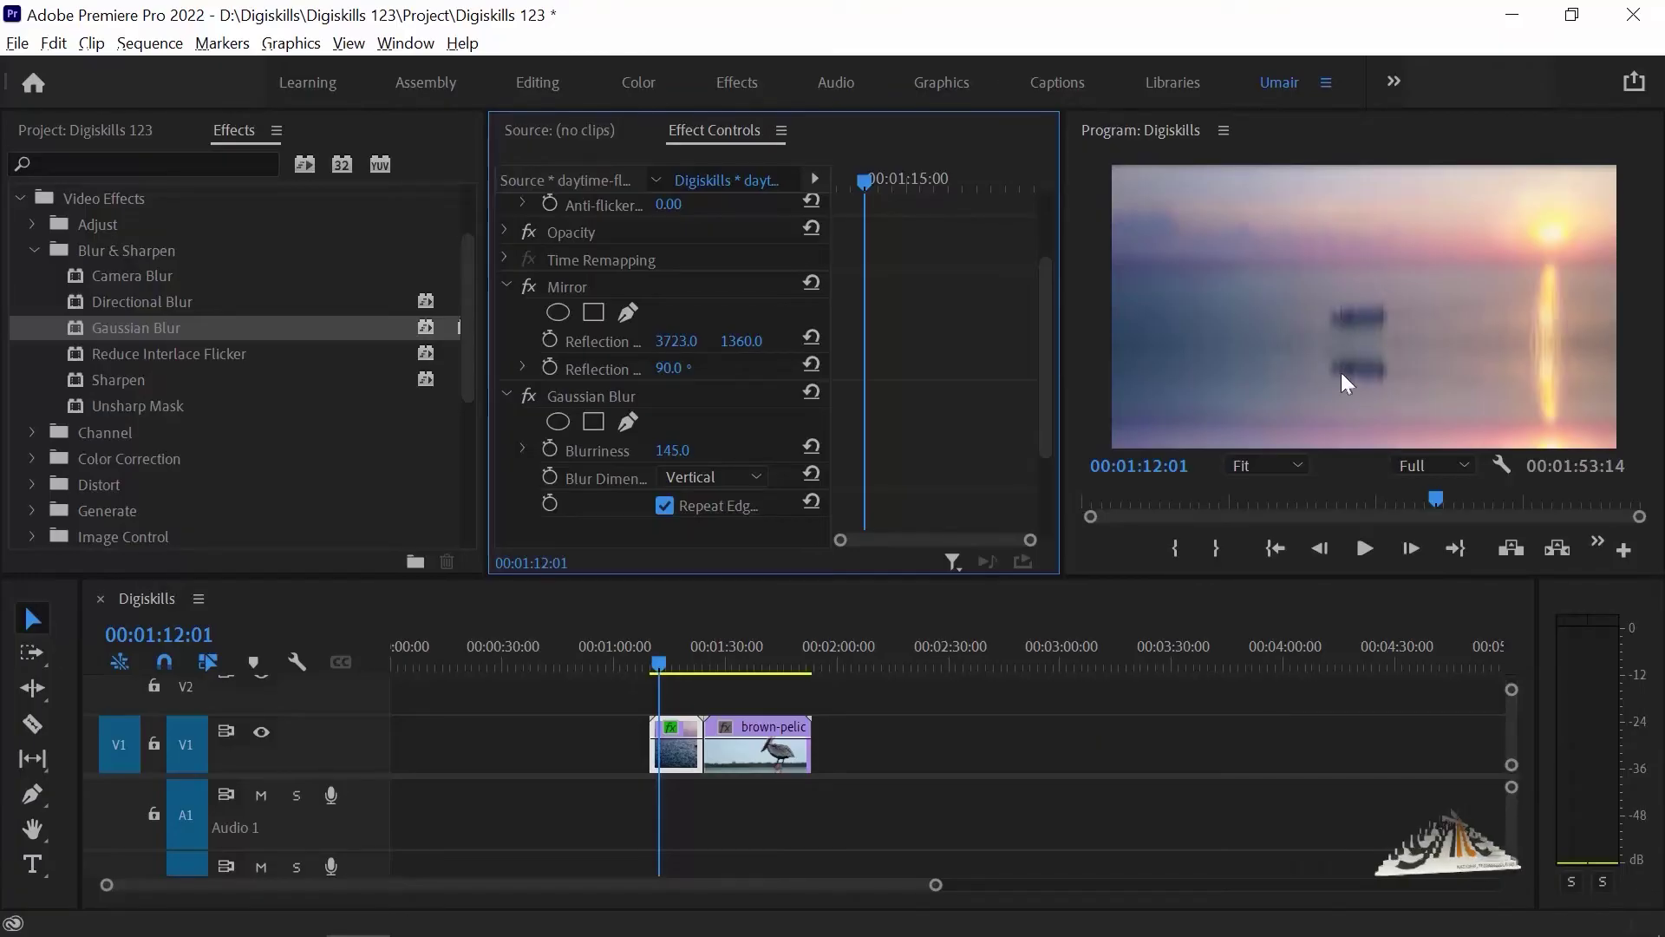
# - Preview the blurred daytime-fly-over clip in an enlarged Program monitor and restore the normal layout
pyautogui.click(1089, 242)
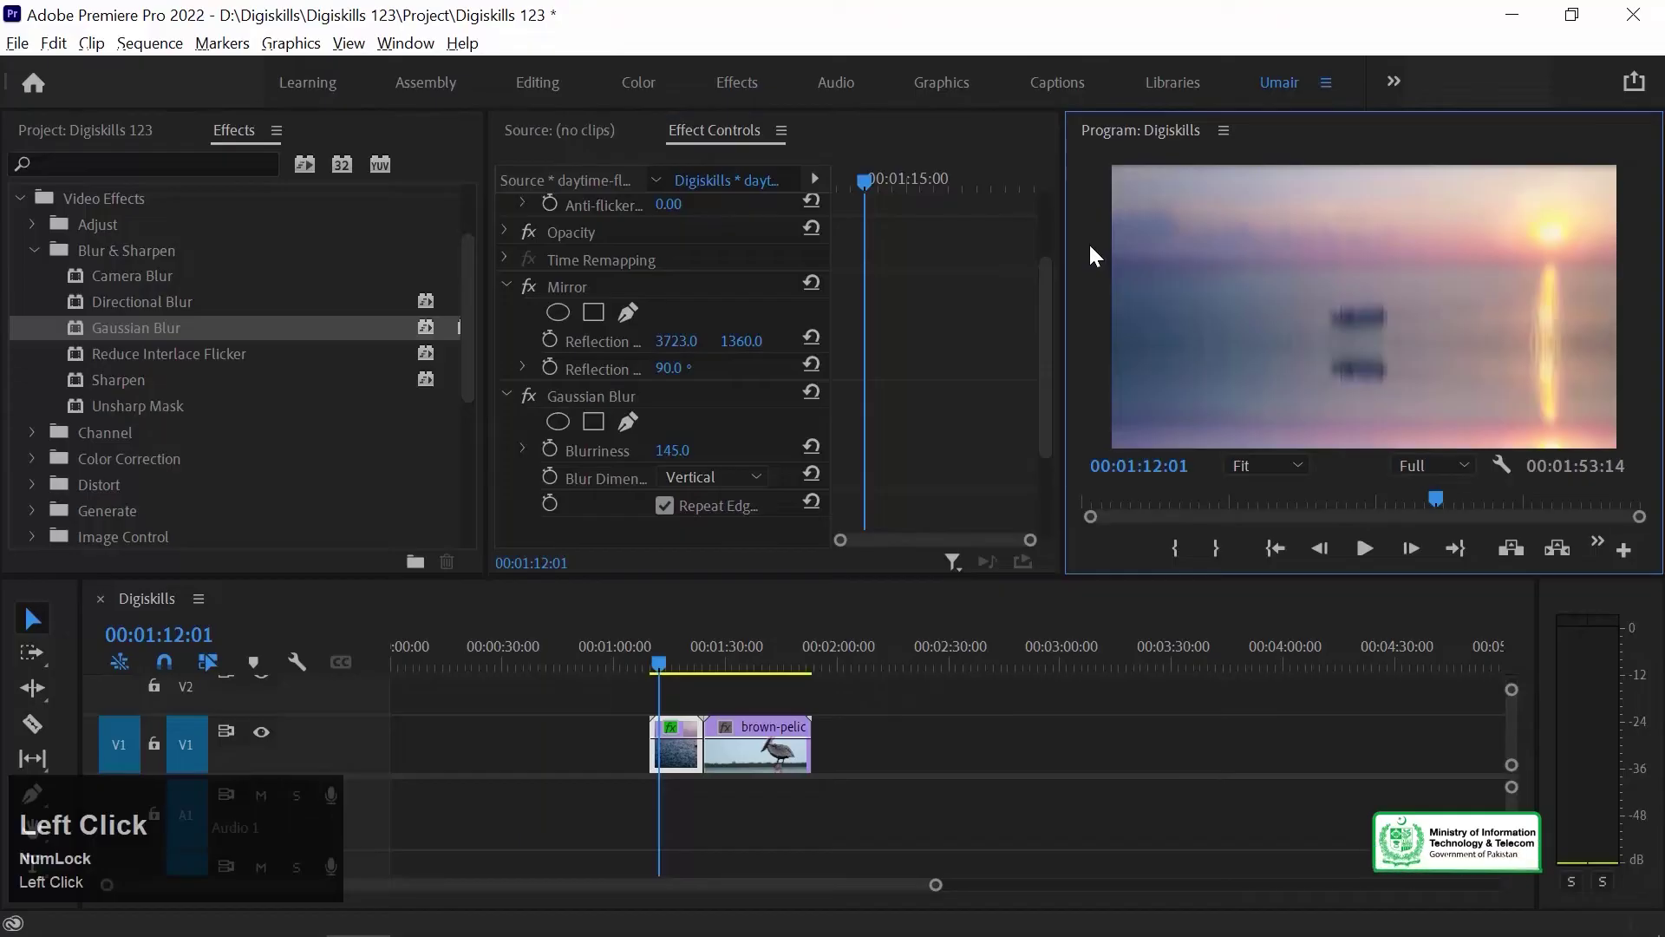
pyautogui.press('`')
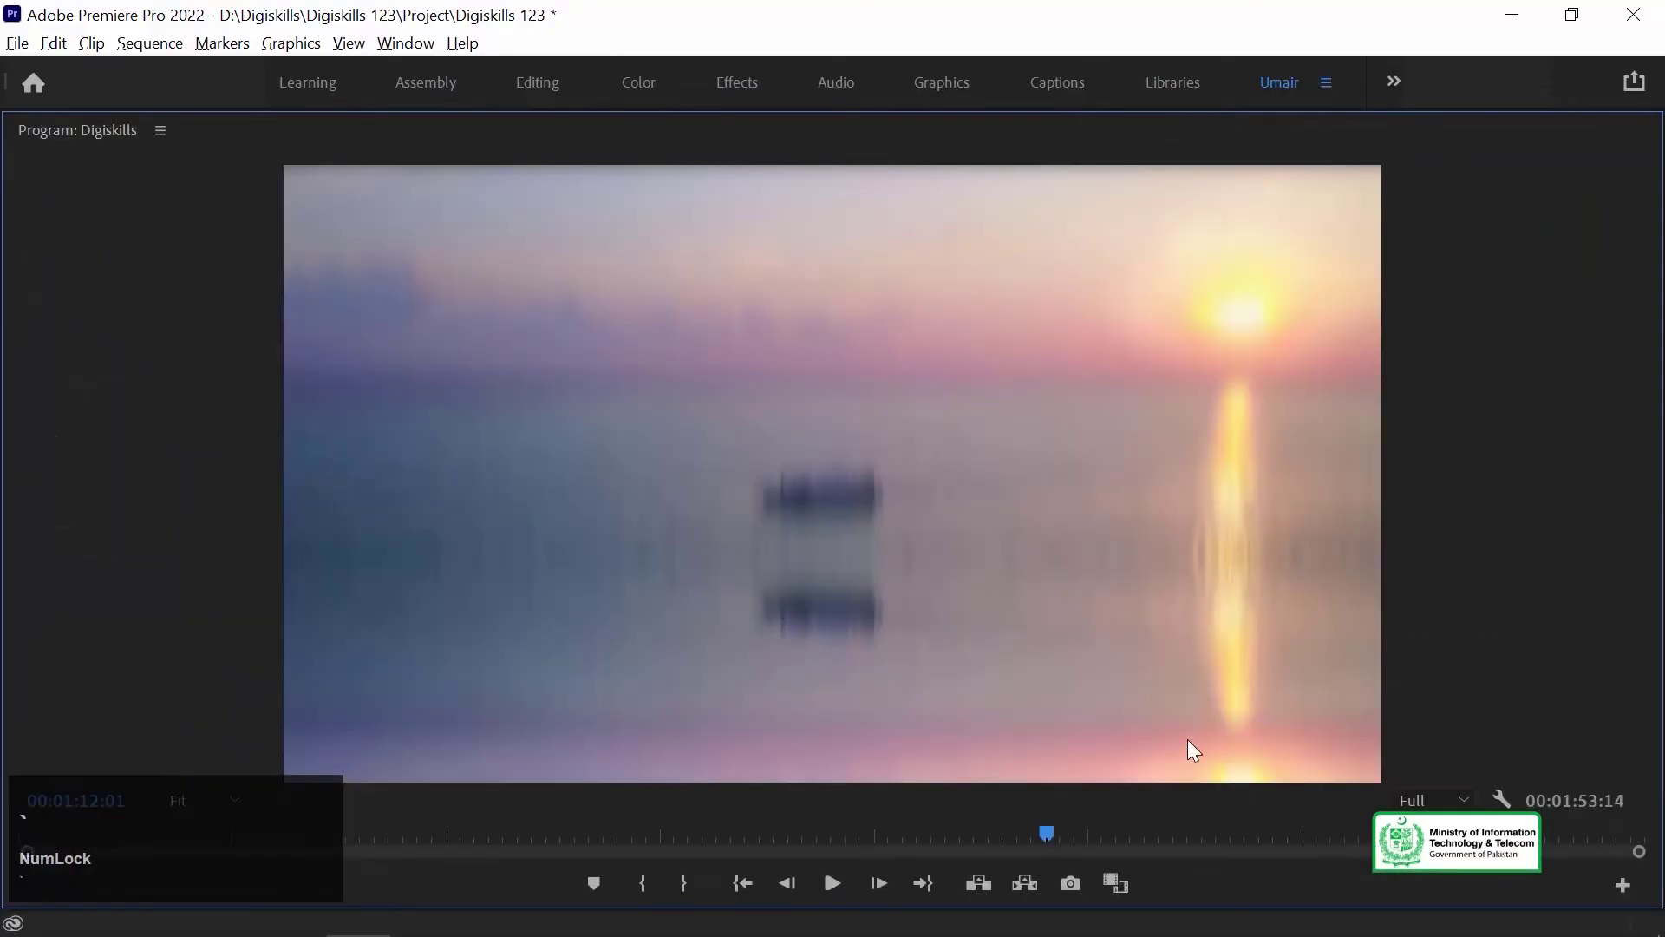
pyautogui.press('`')
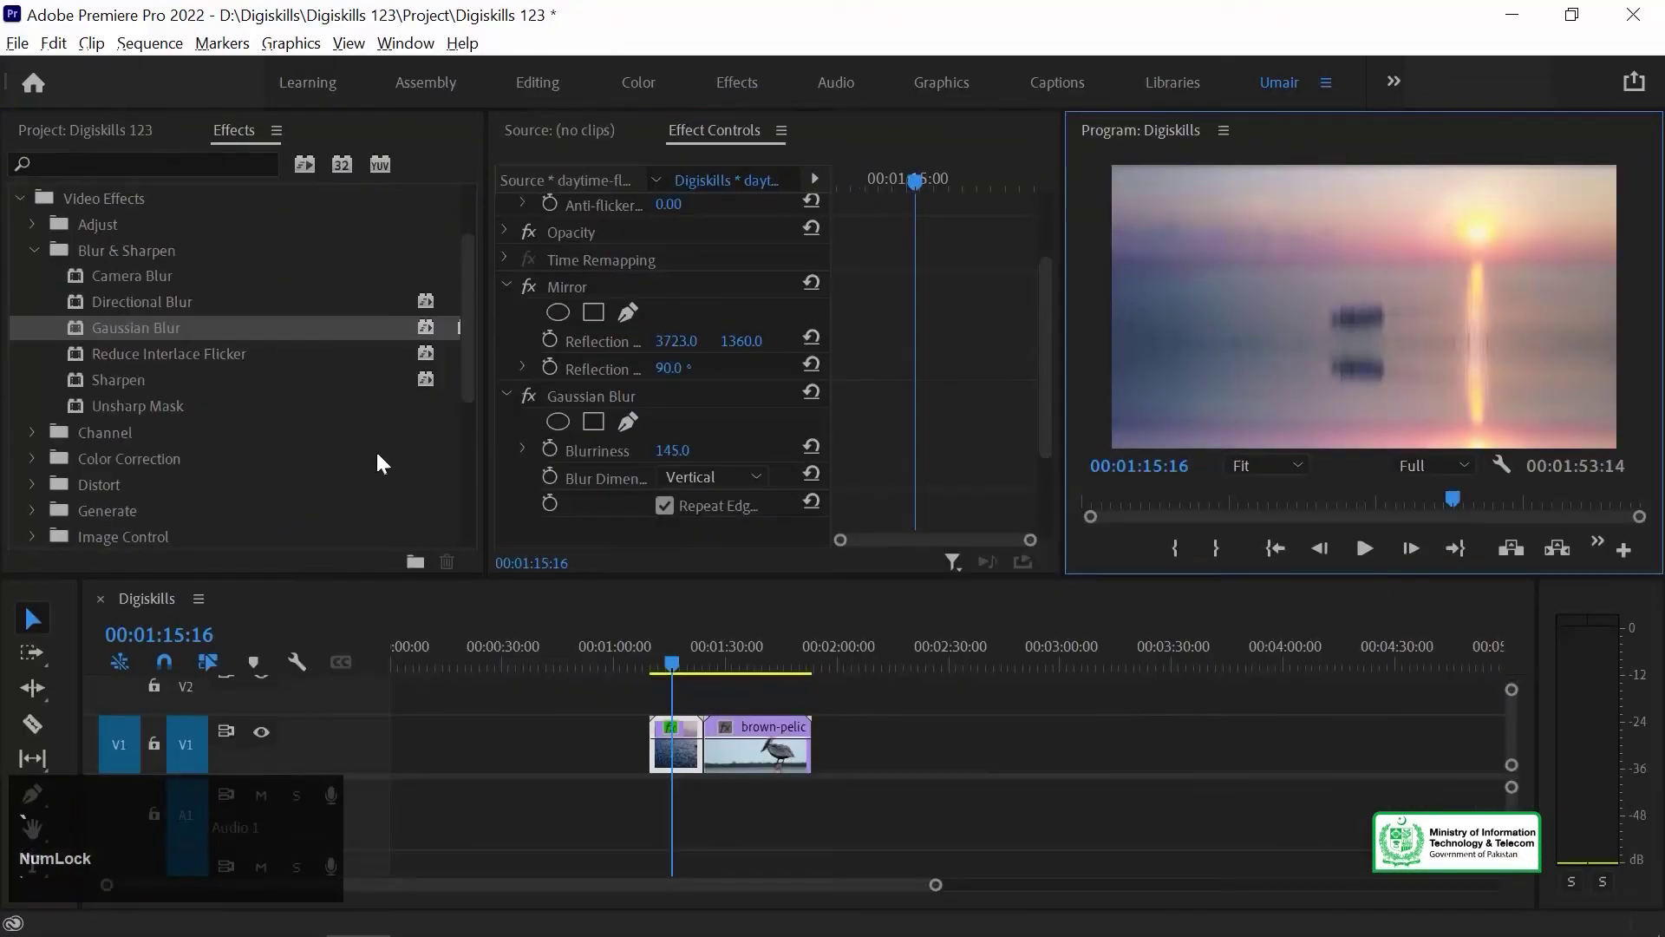
# - Turn off Gaussian Blur on the daytime-fly-over clip and play the clip from its start in an enlarged preview
pyautogui.click(598, 397)
pyautogui.click(528, 397)
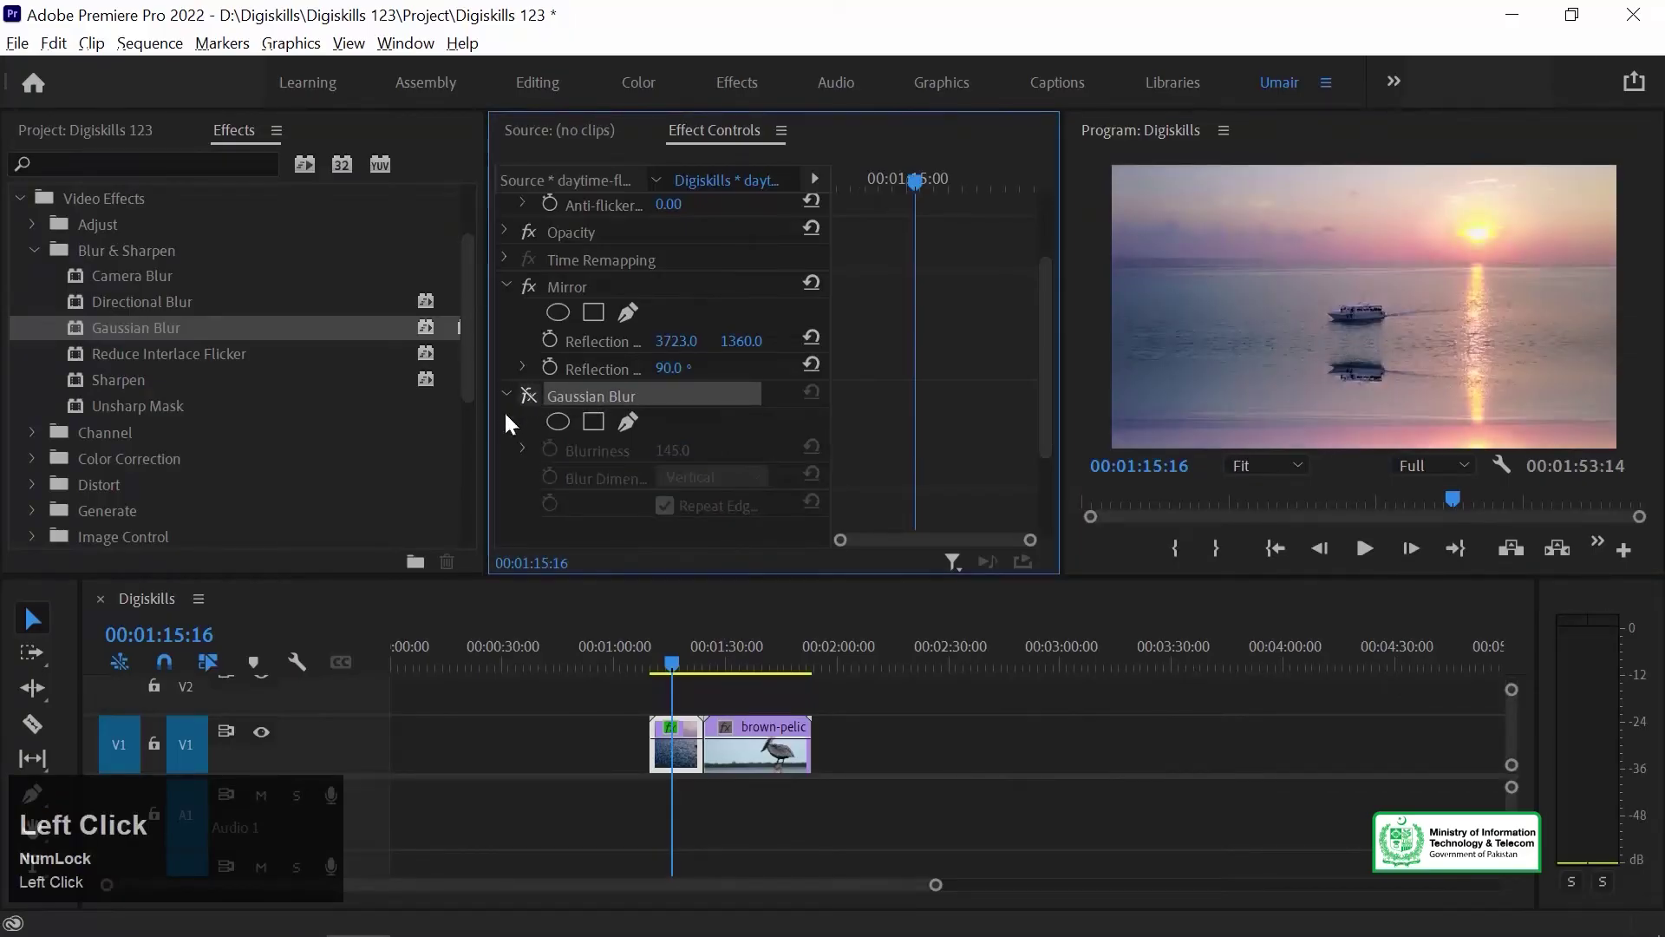
pyautogui.click(681, 747)
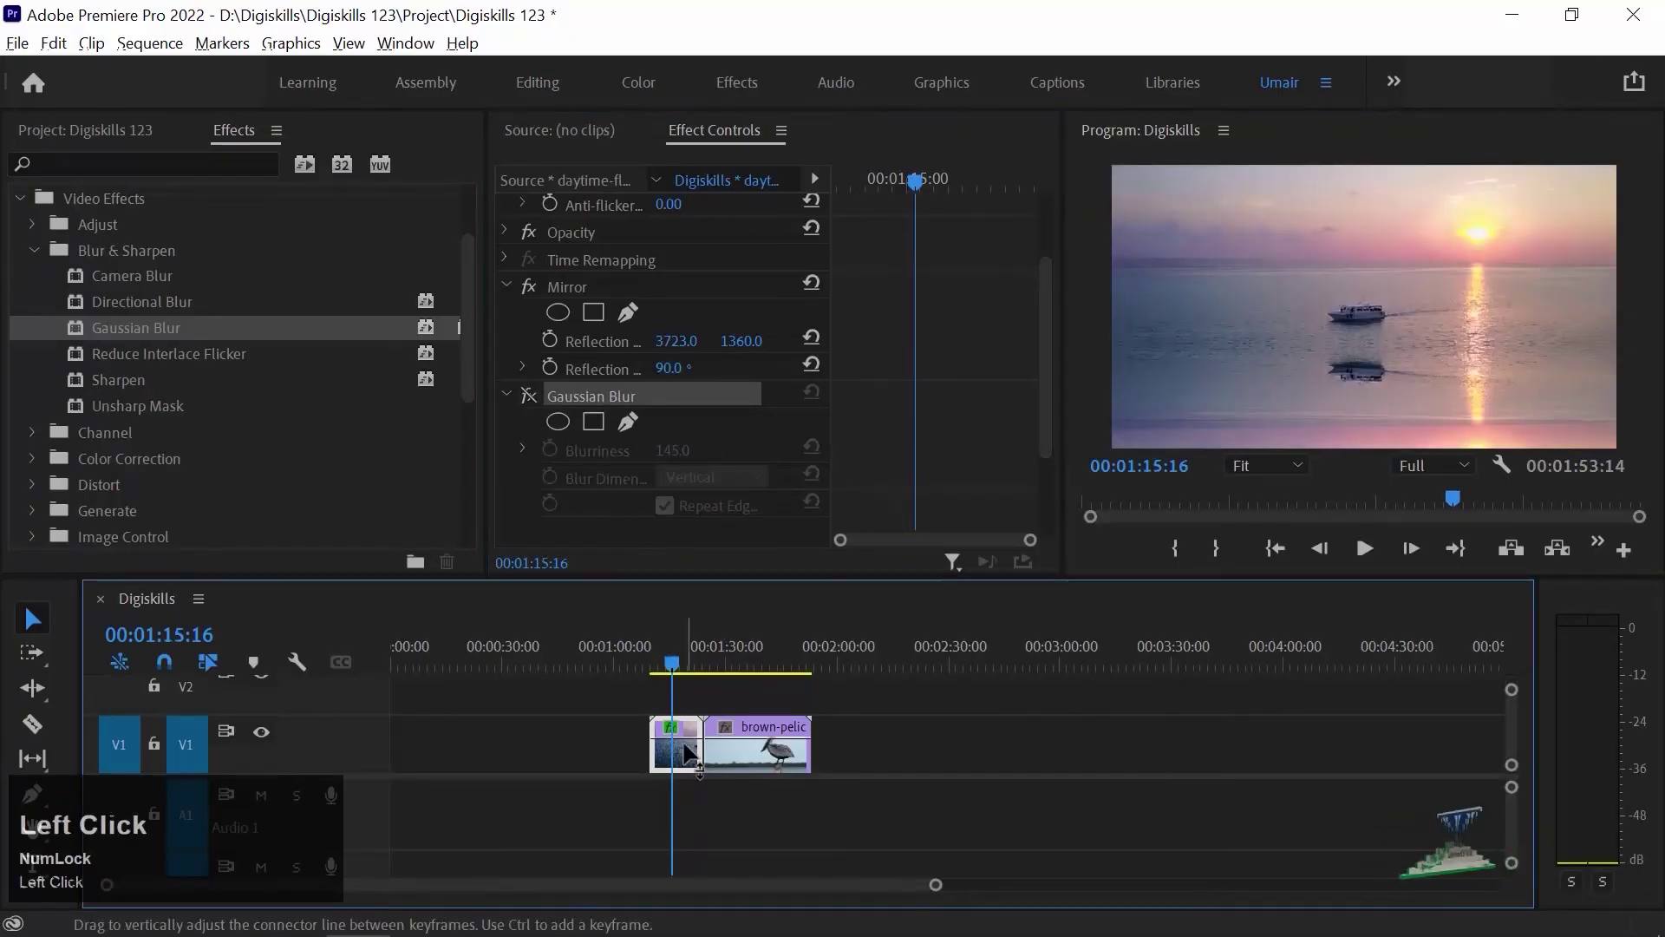
pyautogui.press('Up')
pyautogui.click(1103, 297)
pyautogui.press('`')
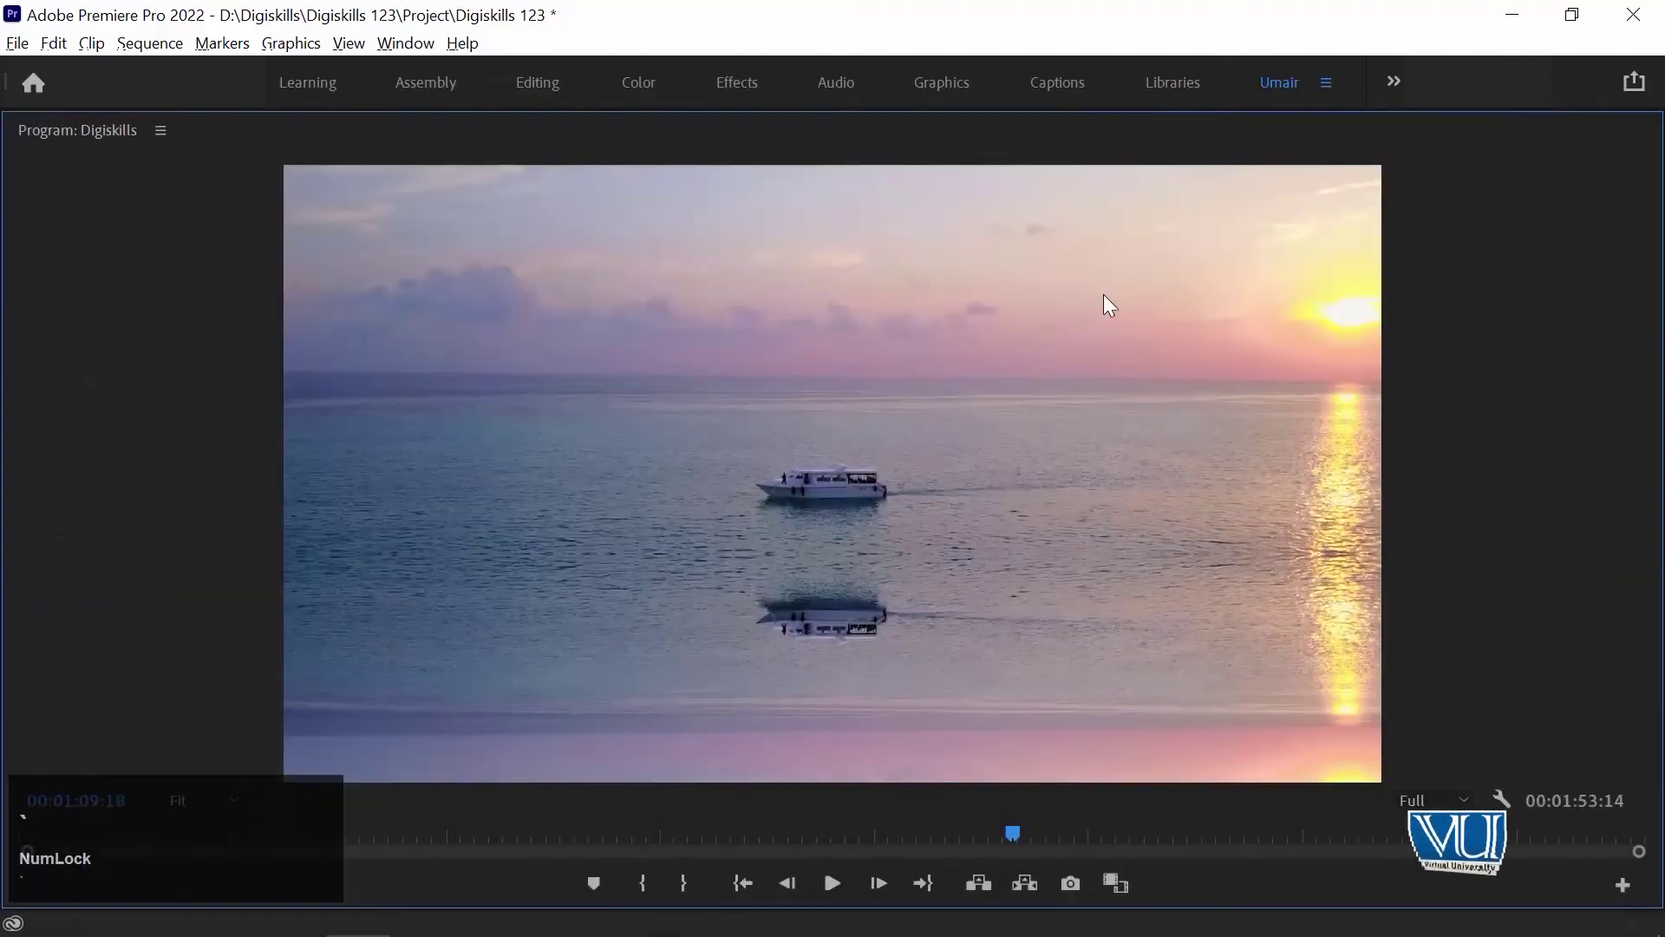
pyautogui.press('space')
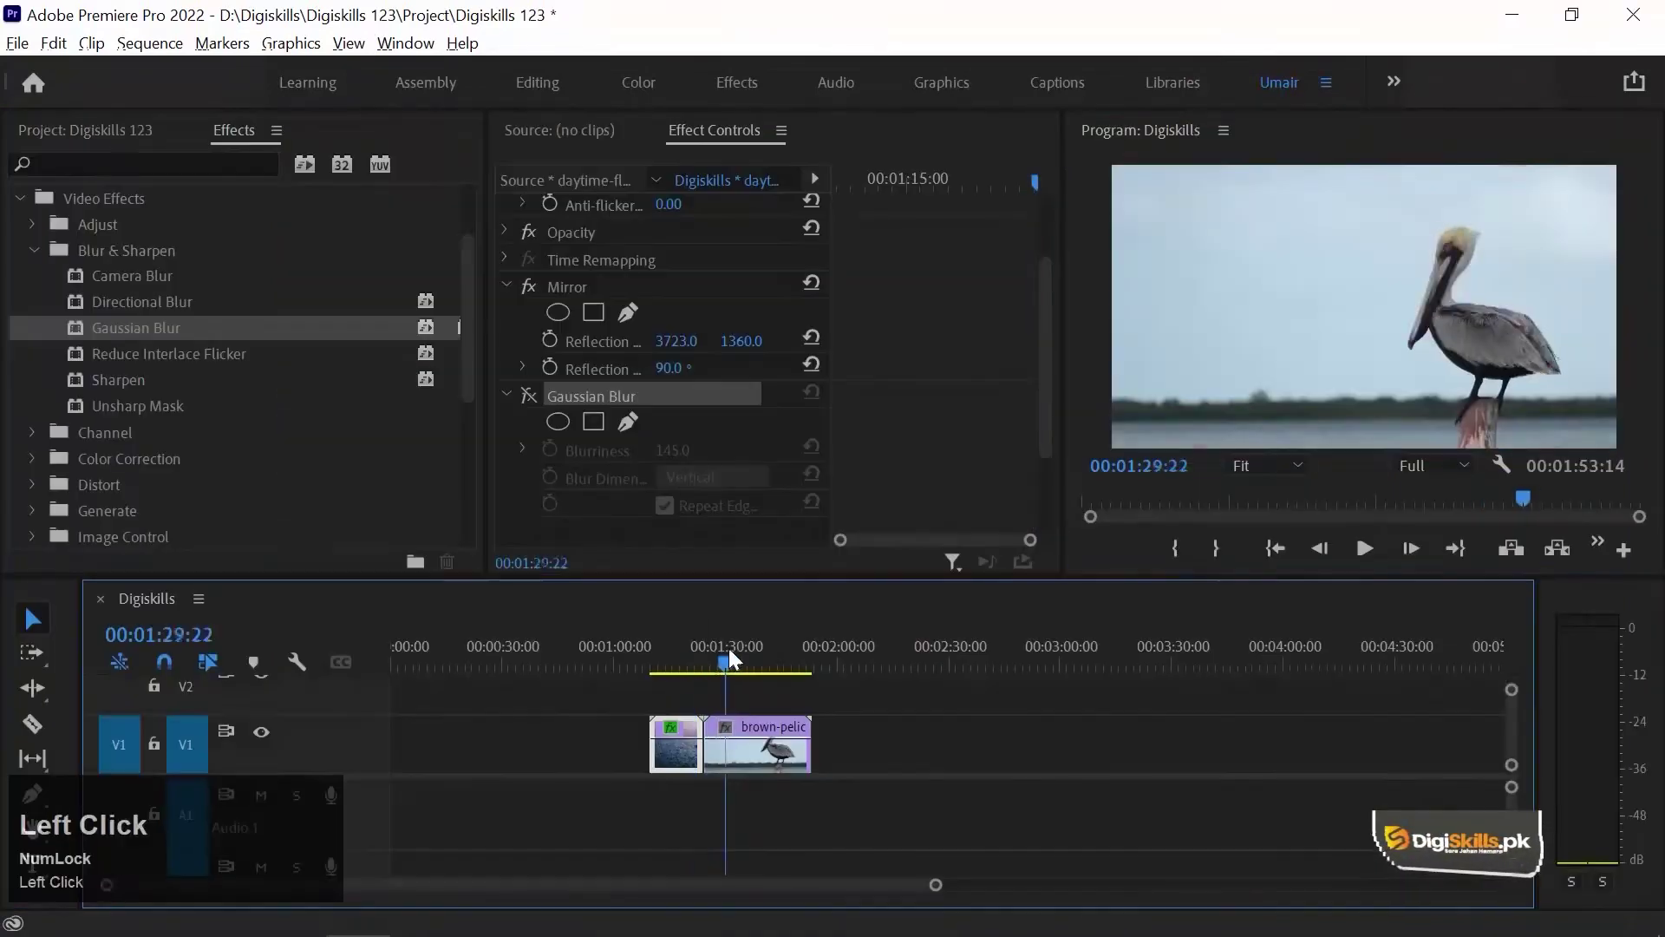
# - Move the playhead to 00:01:28:12 over the brown-pelican clip and switch the expanded effects category from Blur & Sharpen to Stylize
pyautogui.moveTo(728, 647); pyautogui.dragTo(721, 657)
pyautogui.click(31, 249)
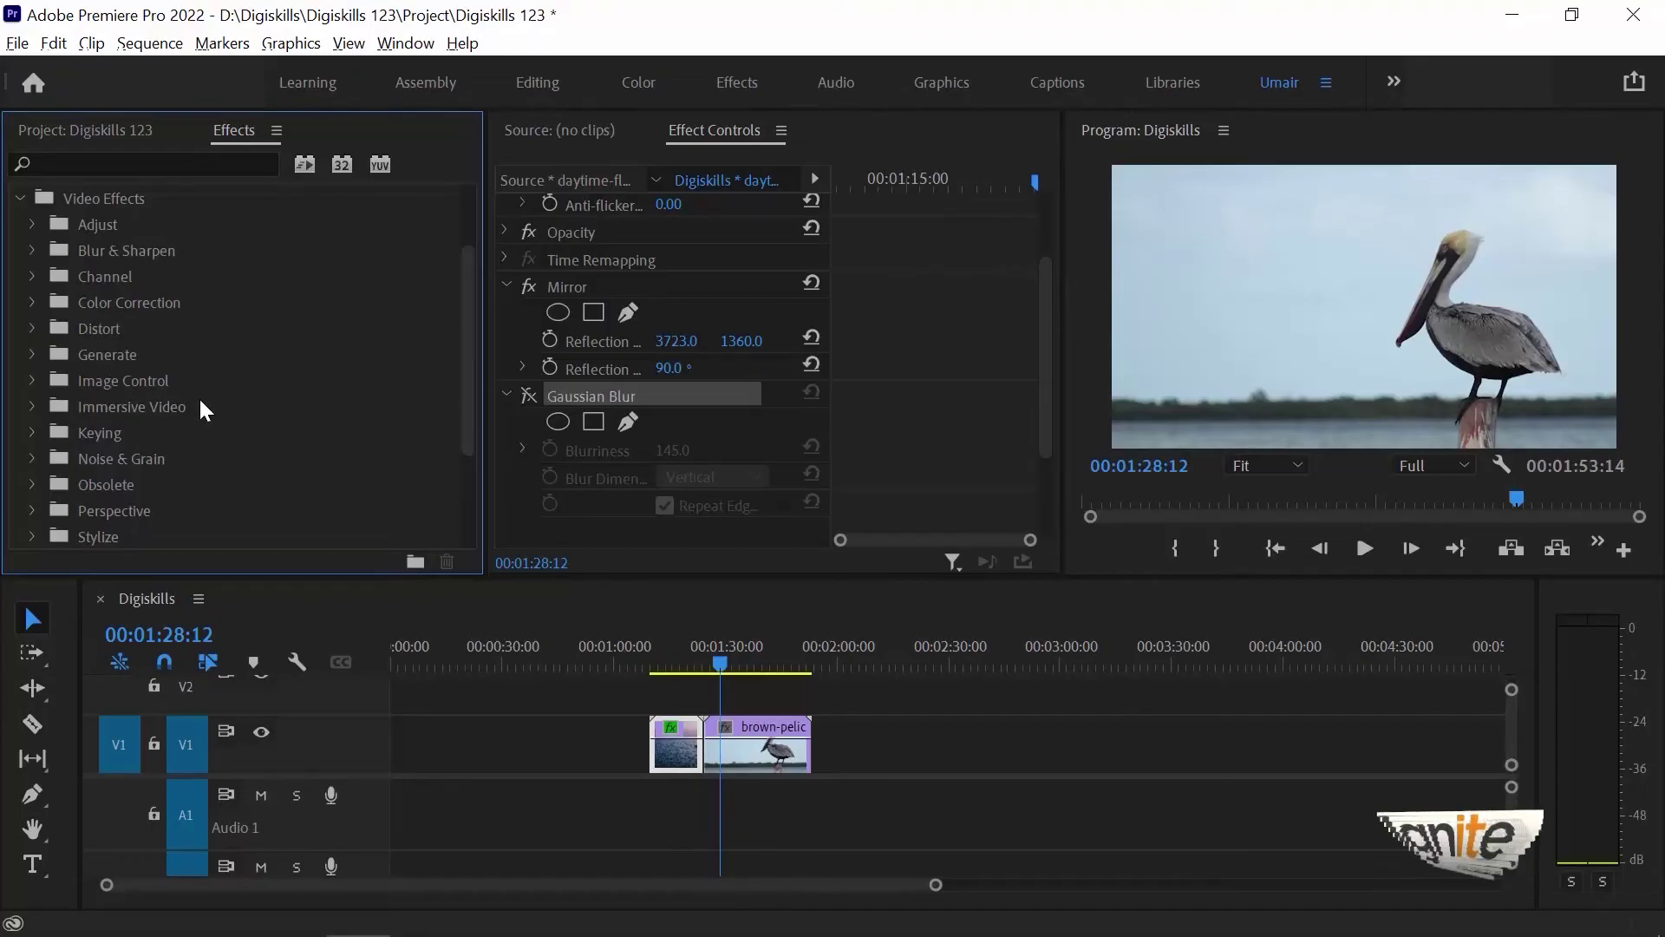
pyautogui.scroll(-1, 231, 431)
pyautogui.scroll(-1, 232, 424)
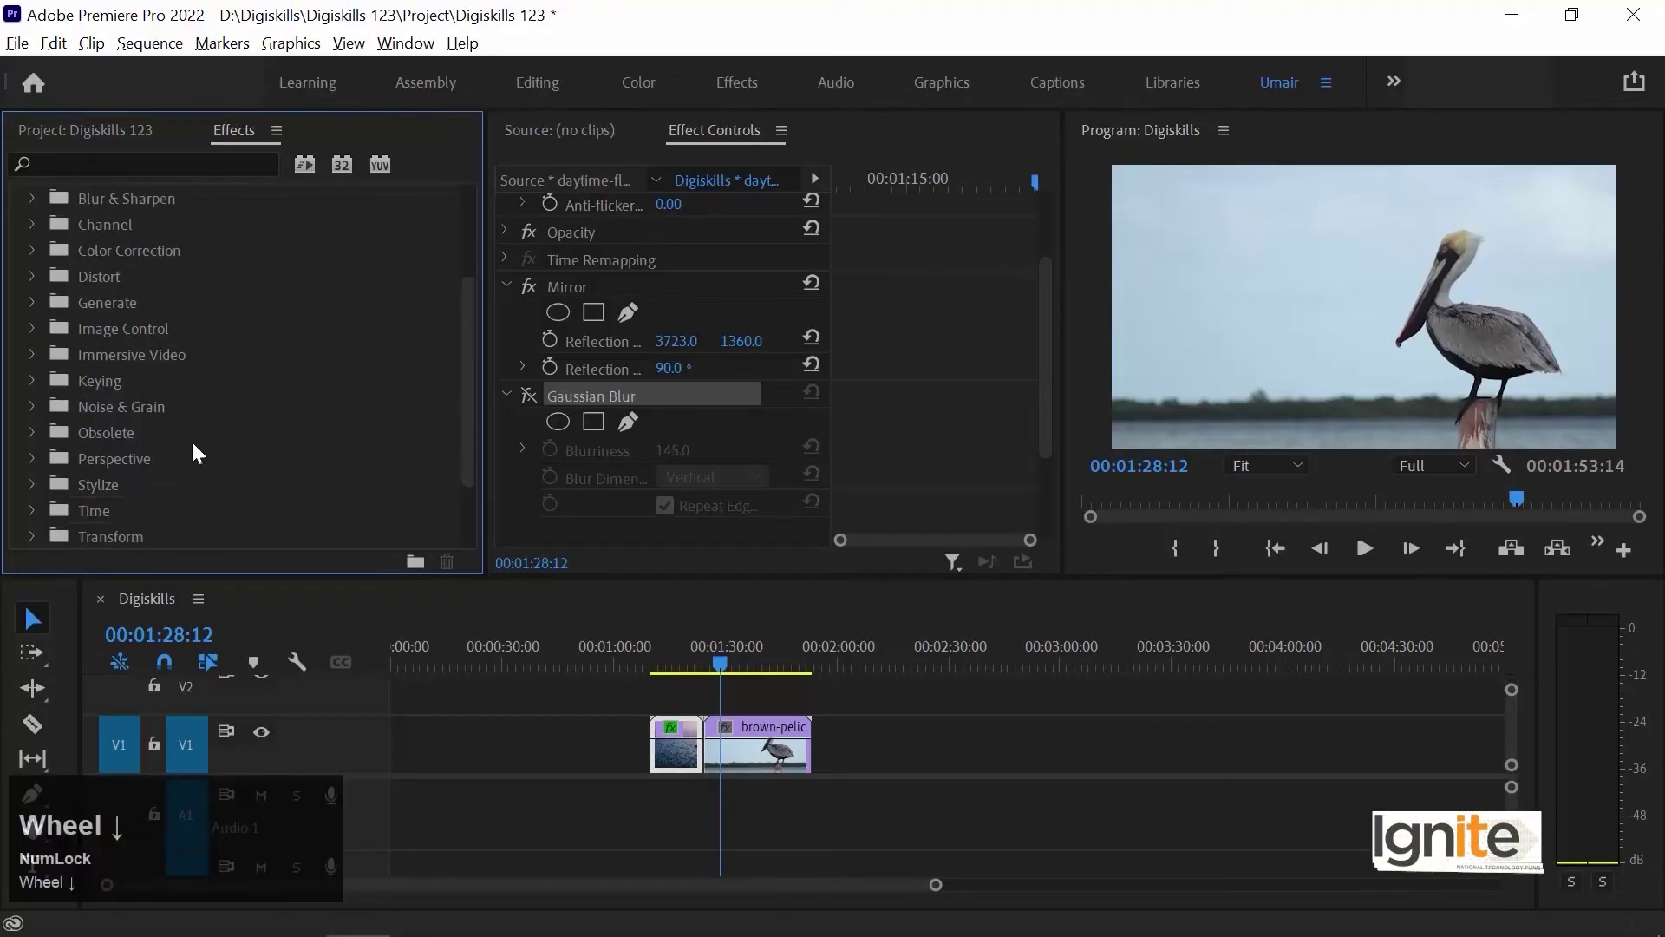
pyautogui.click(27, 488)
pyautogui.scroll(-5, 228, 438)
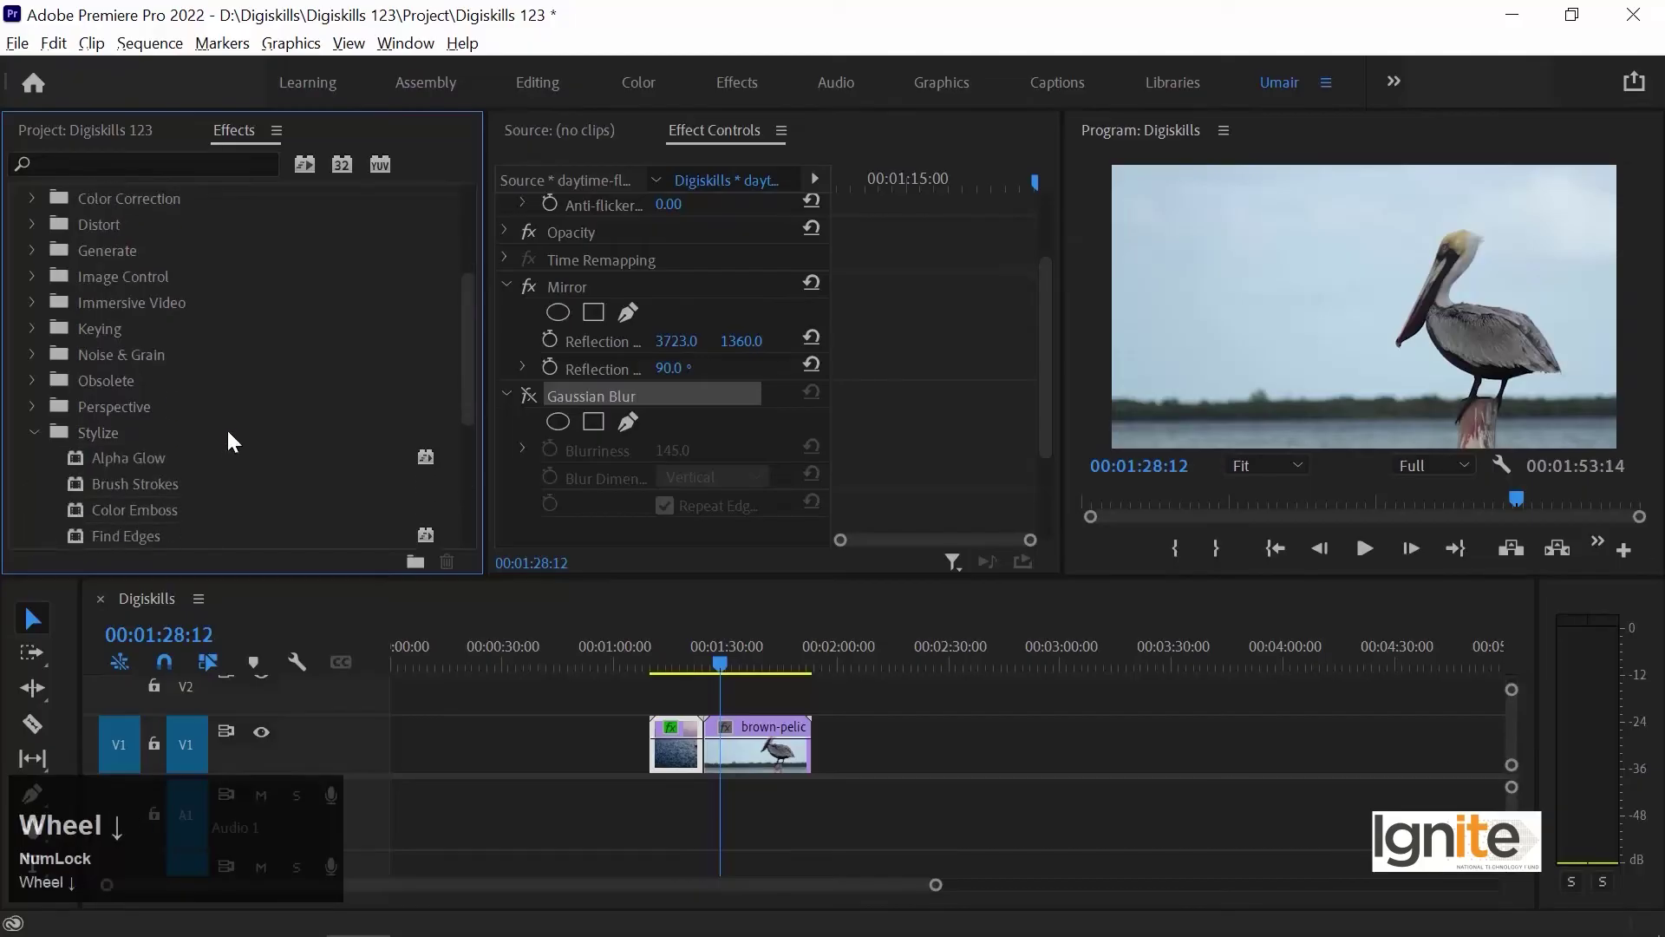
pyautogui.scroll(-2, 229, 438)
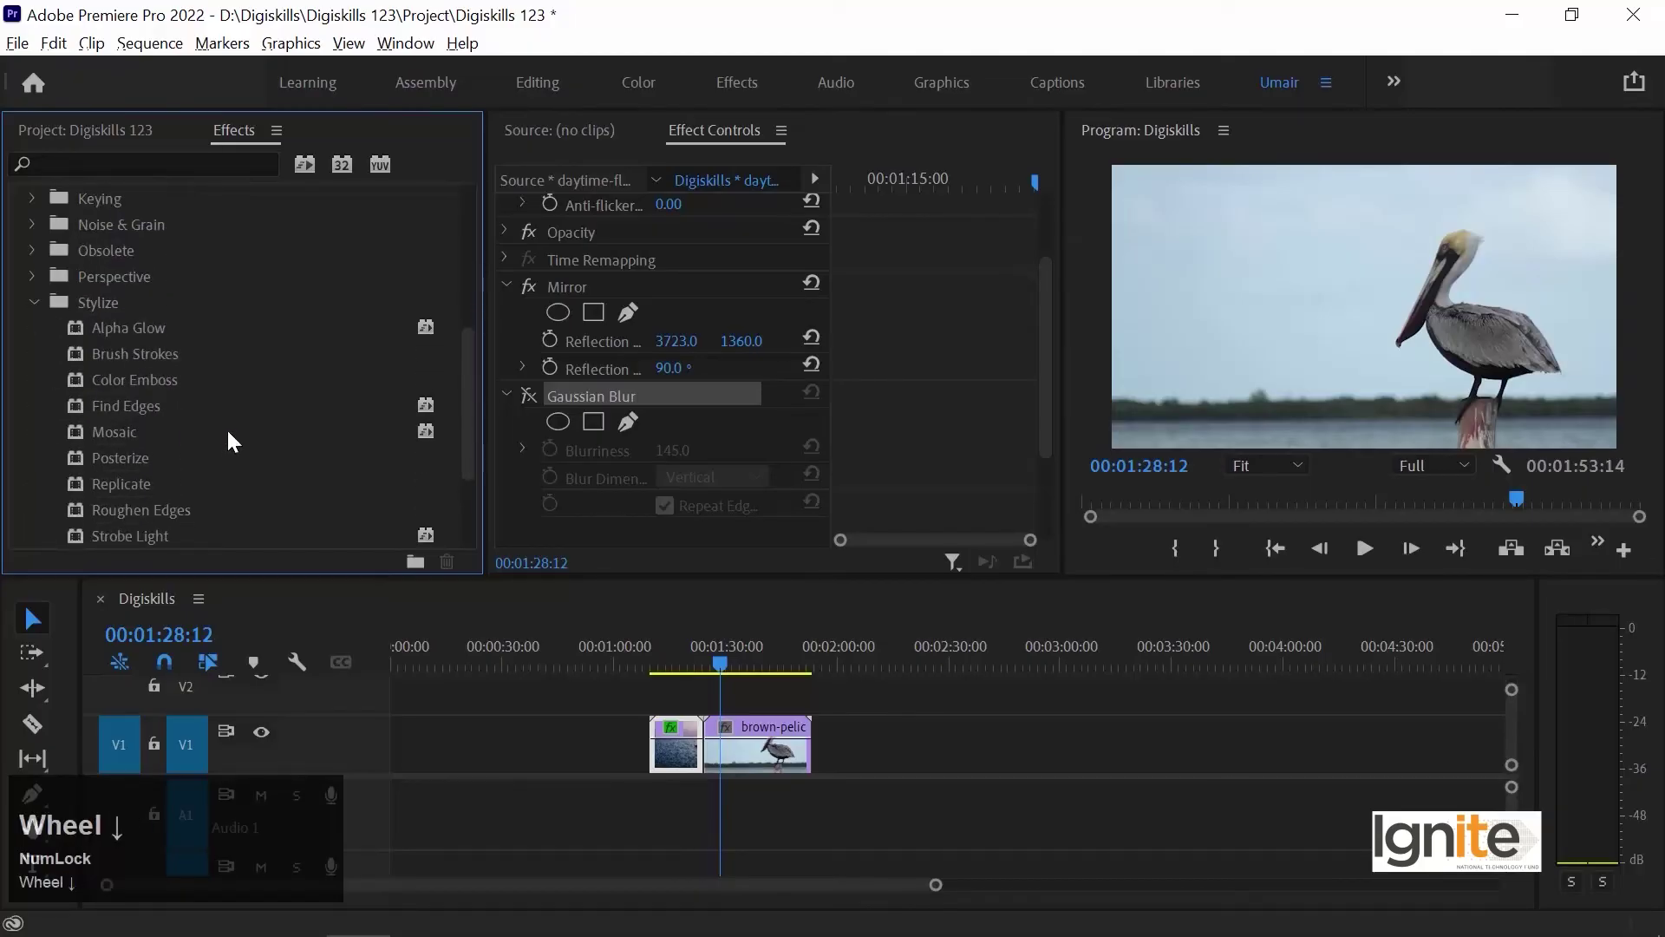
# - Apply the Replicate effect to the brown-pelican clip on V1 and compare the clip with it off and on
pyautogui.moveTo(99, 483); pyautogui.dragTo(754, 746)
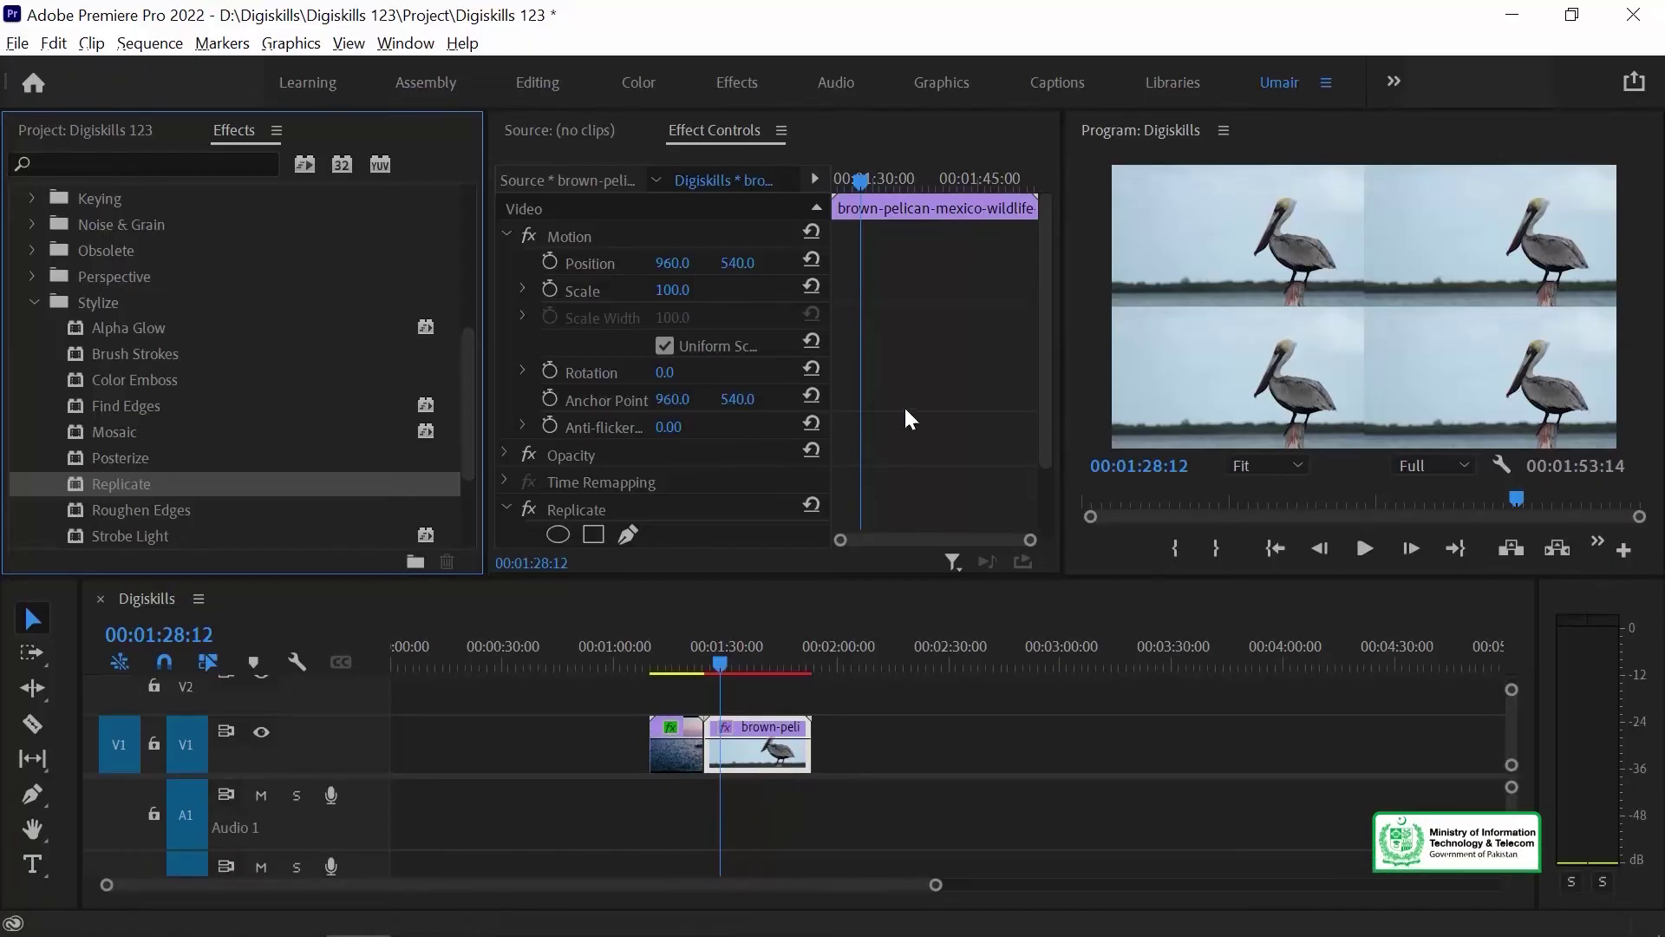
pyautogui.scroll(-2, 746, 452)
pyautogui.click(527, 457)
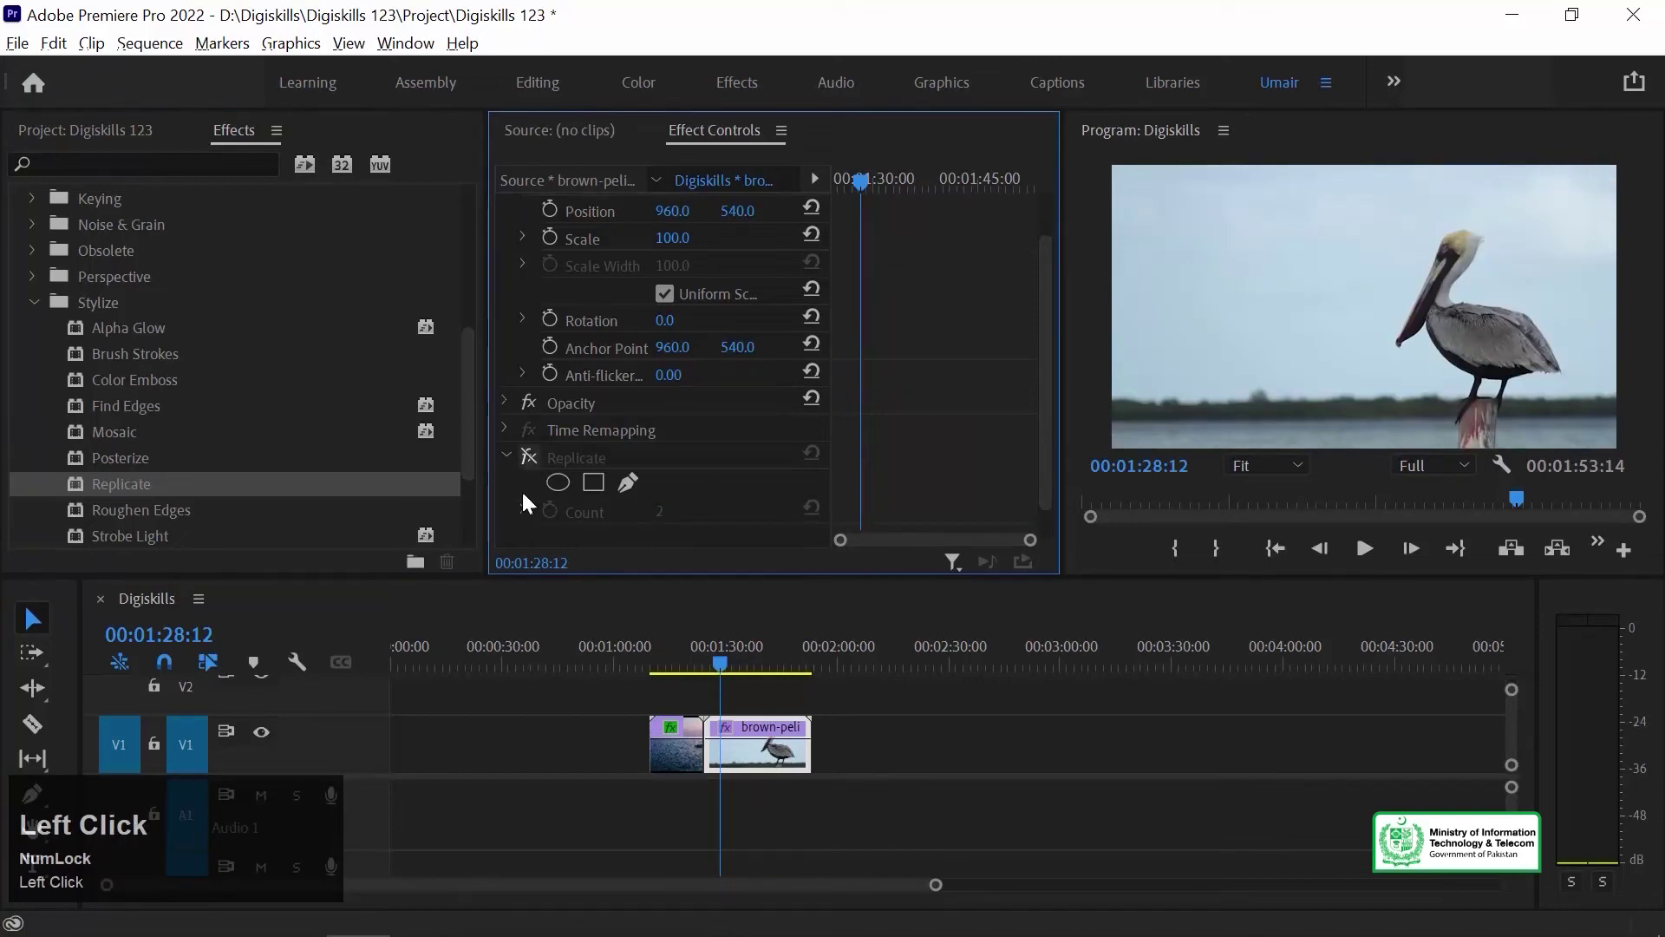
pyautogui.click(725, 655)
pyautogui.press('space')
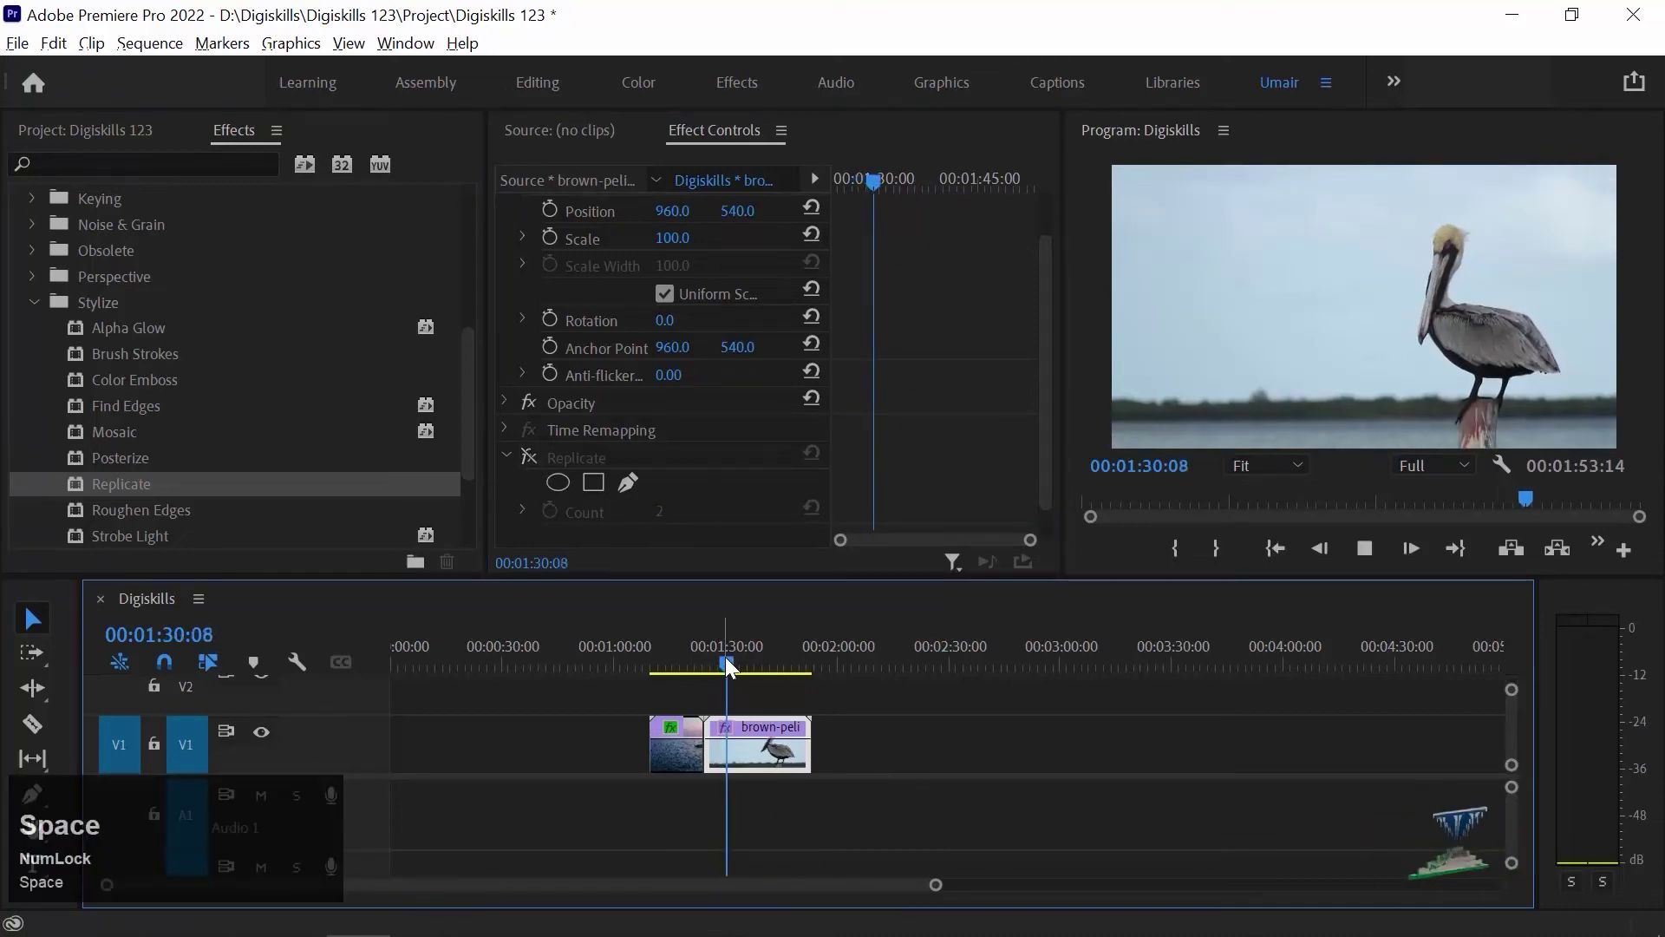
pyautogui.press('space')
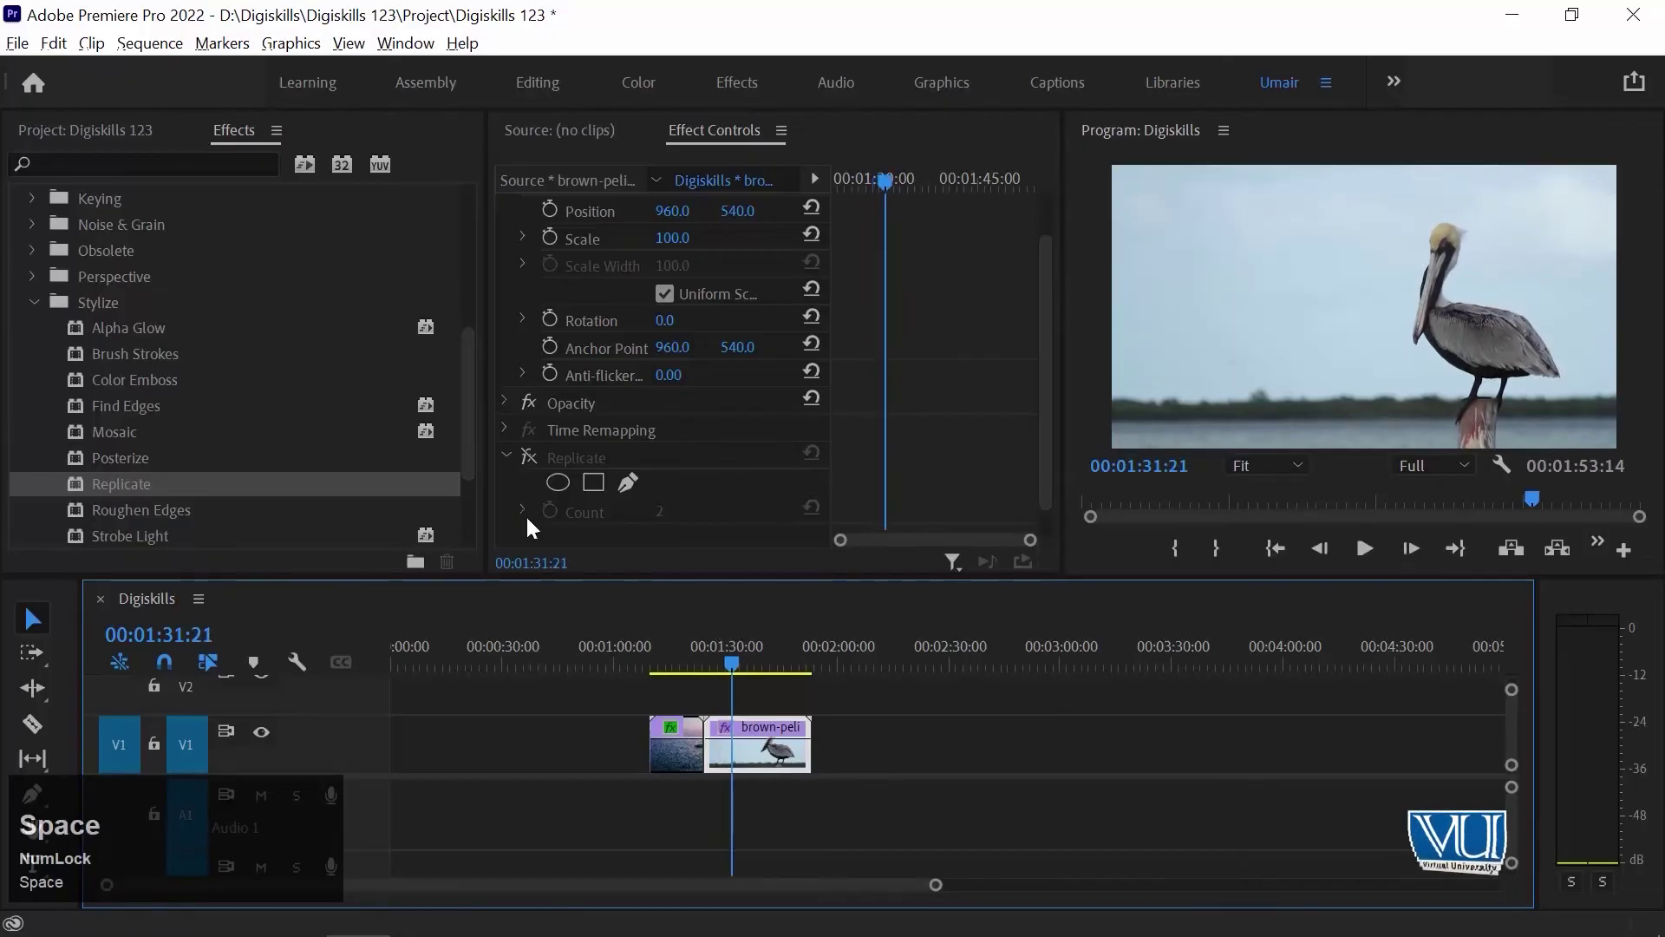
pyautogui.click(526, 457)
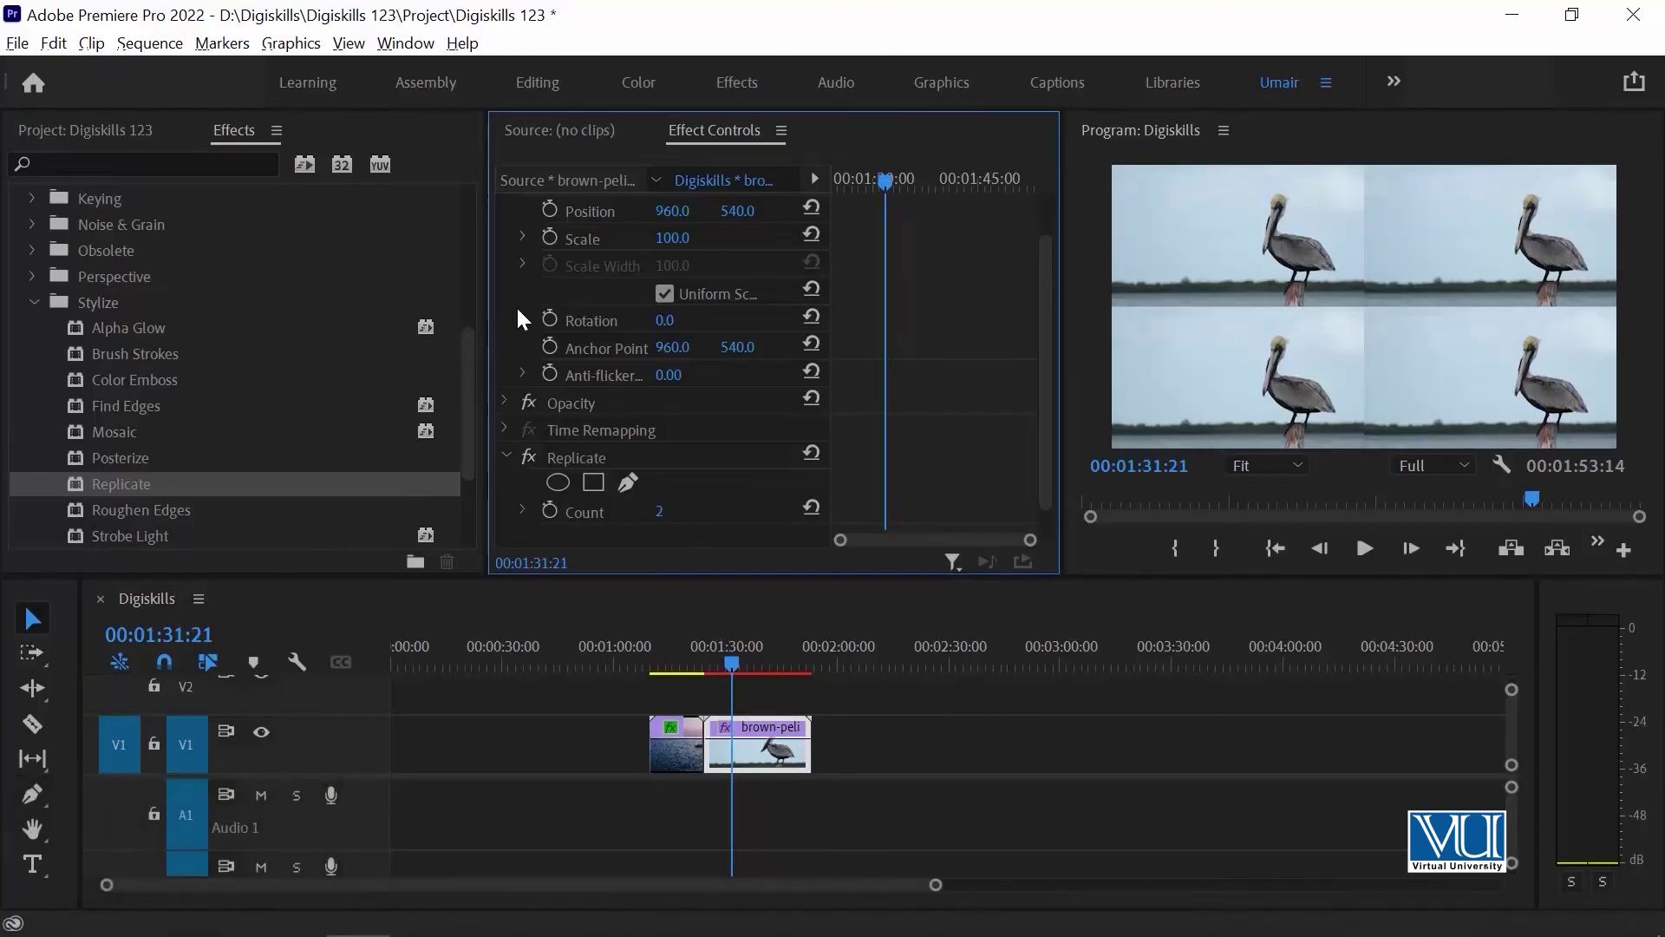
# - Set the Replicate count to 8 and play the replicated clip in an enlarged preview
pyautogui.scroll(-1, 790, 449)
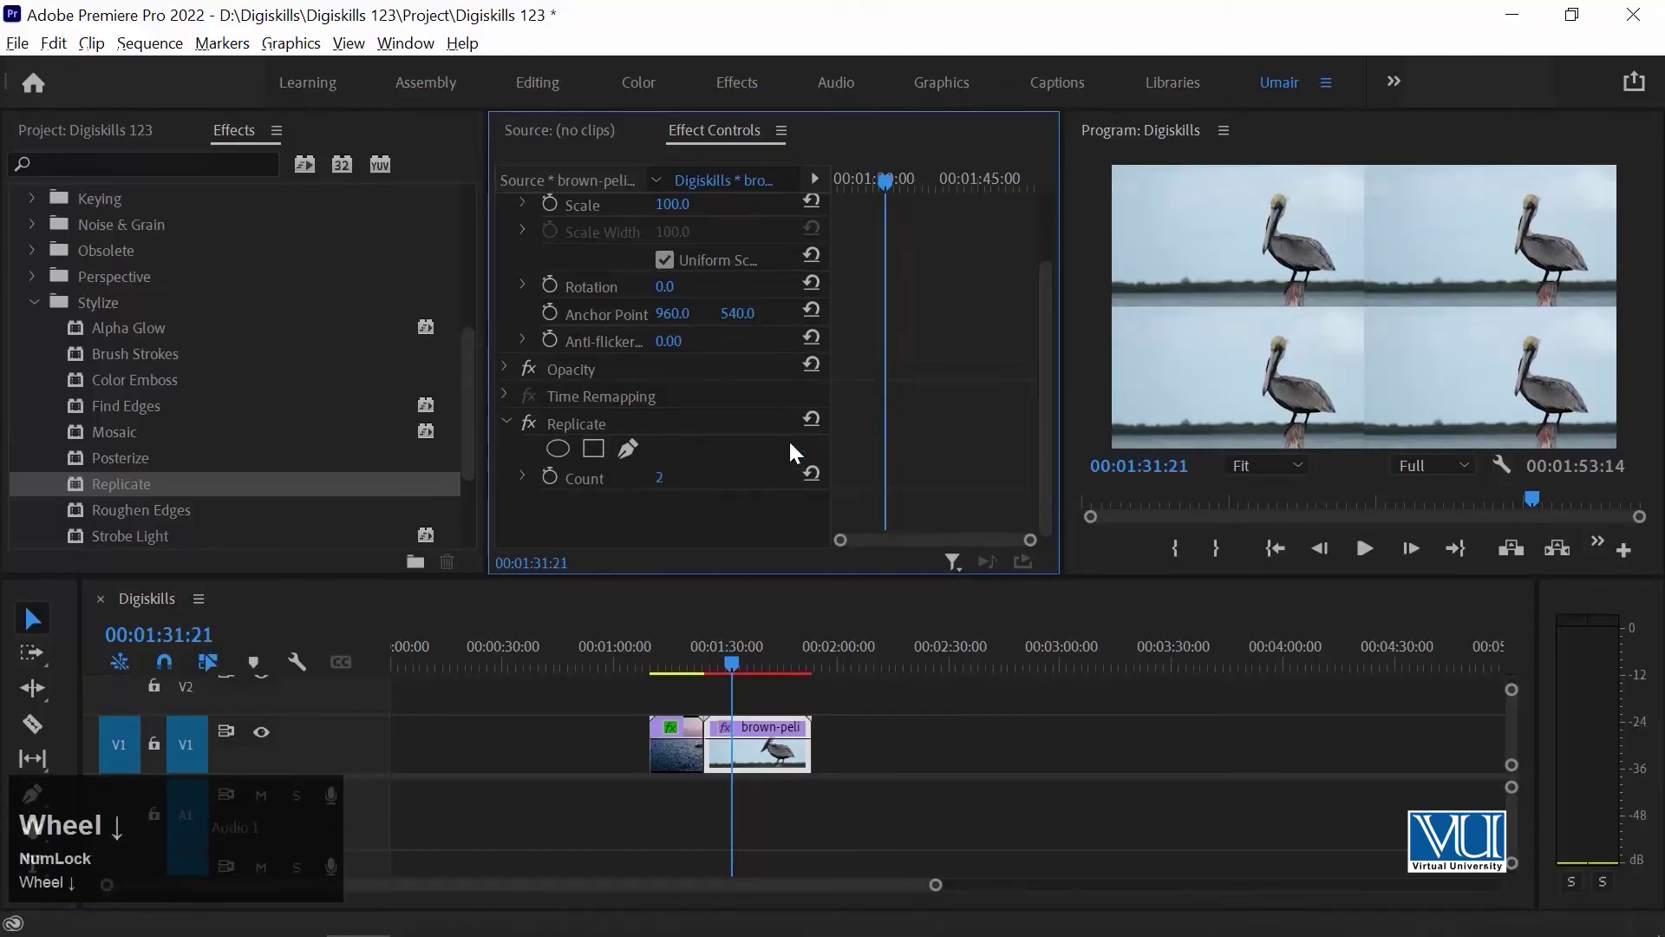
pyautogui.click(663, 478)
pyautogui.write('8')
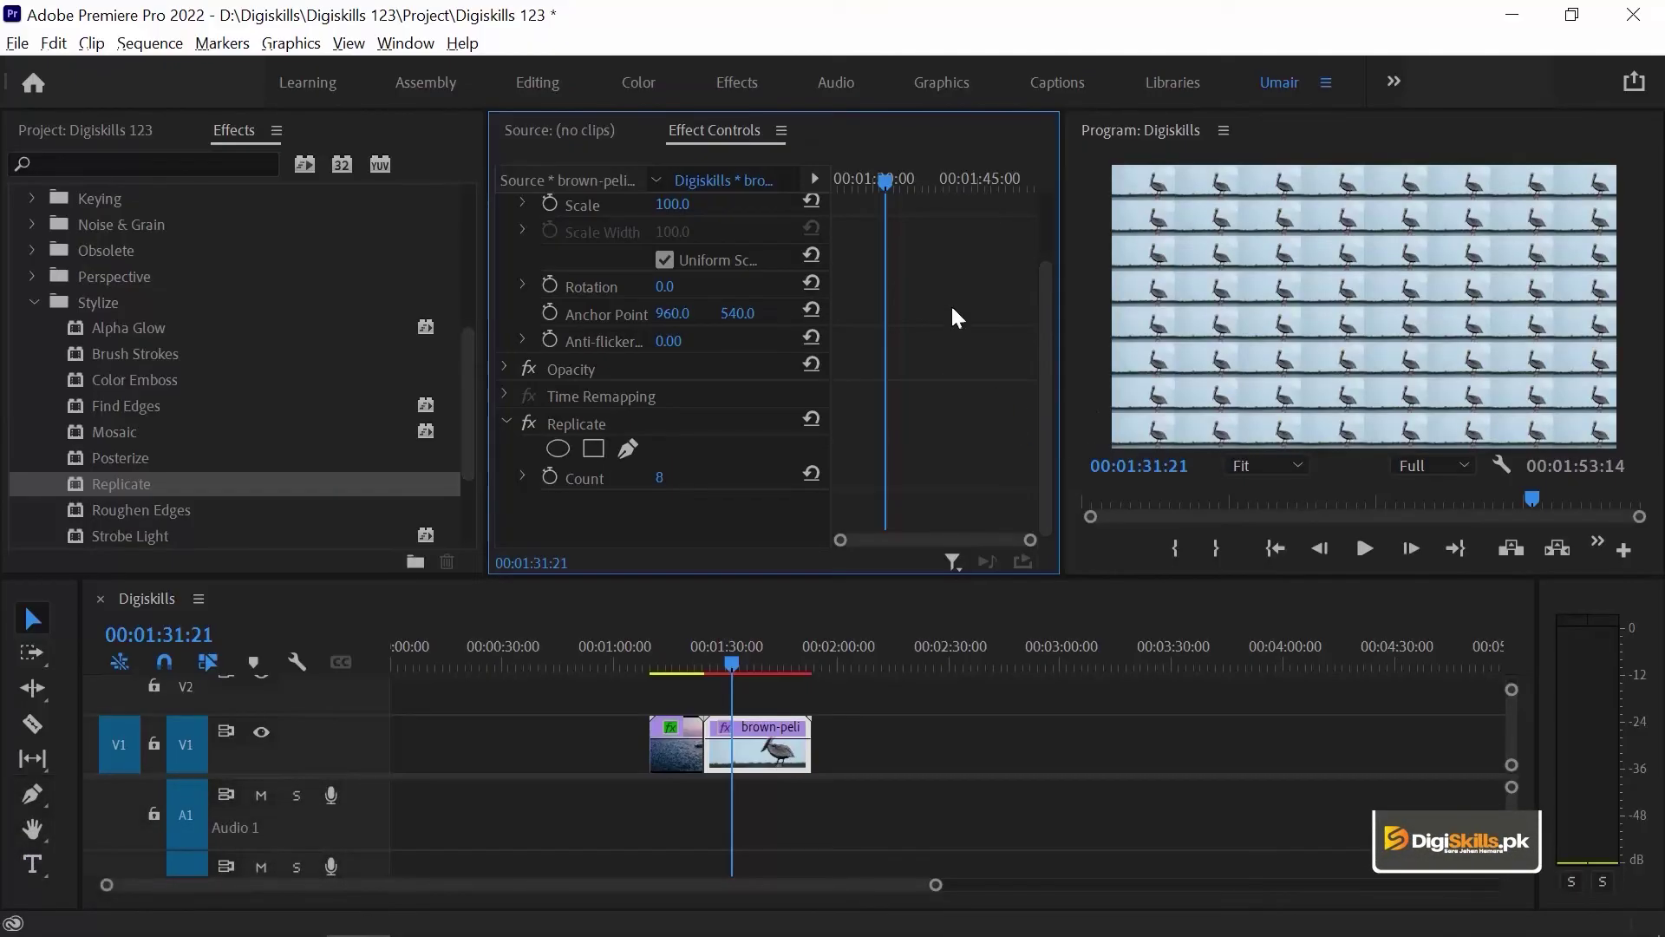
pyautogui.click(1089, 209)
pyautogui.press('`')
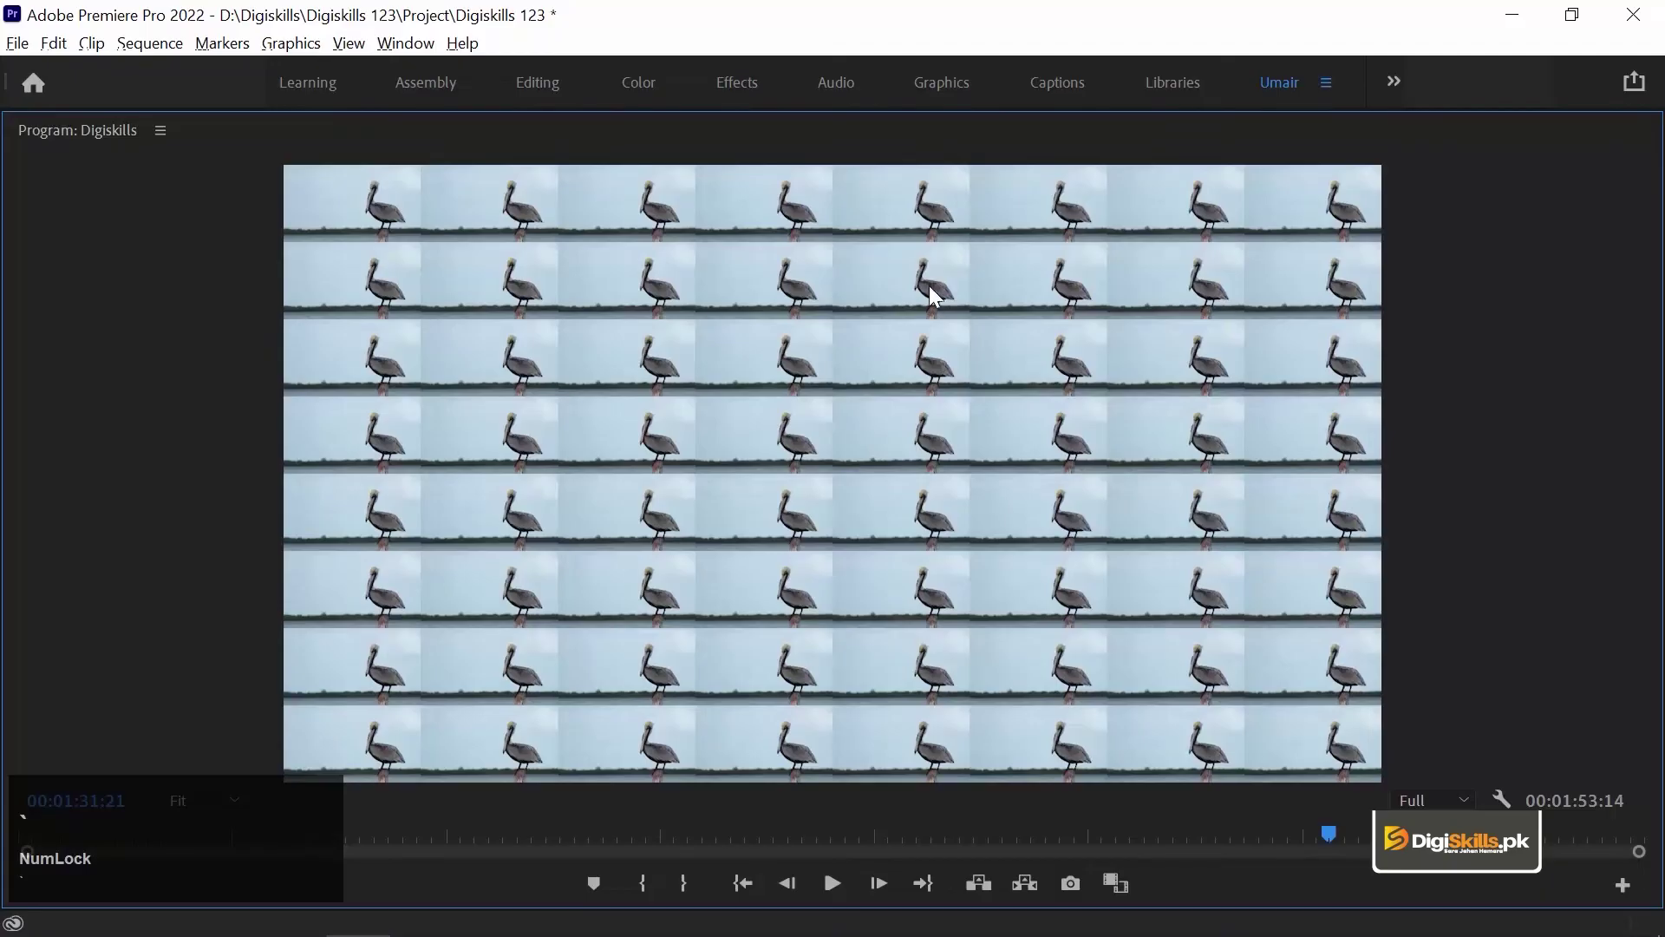
pyautogui.press('space')
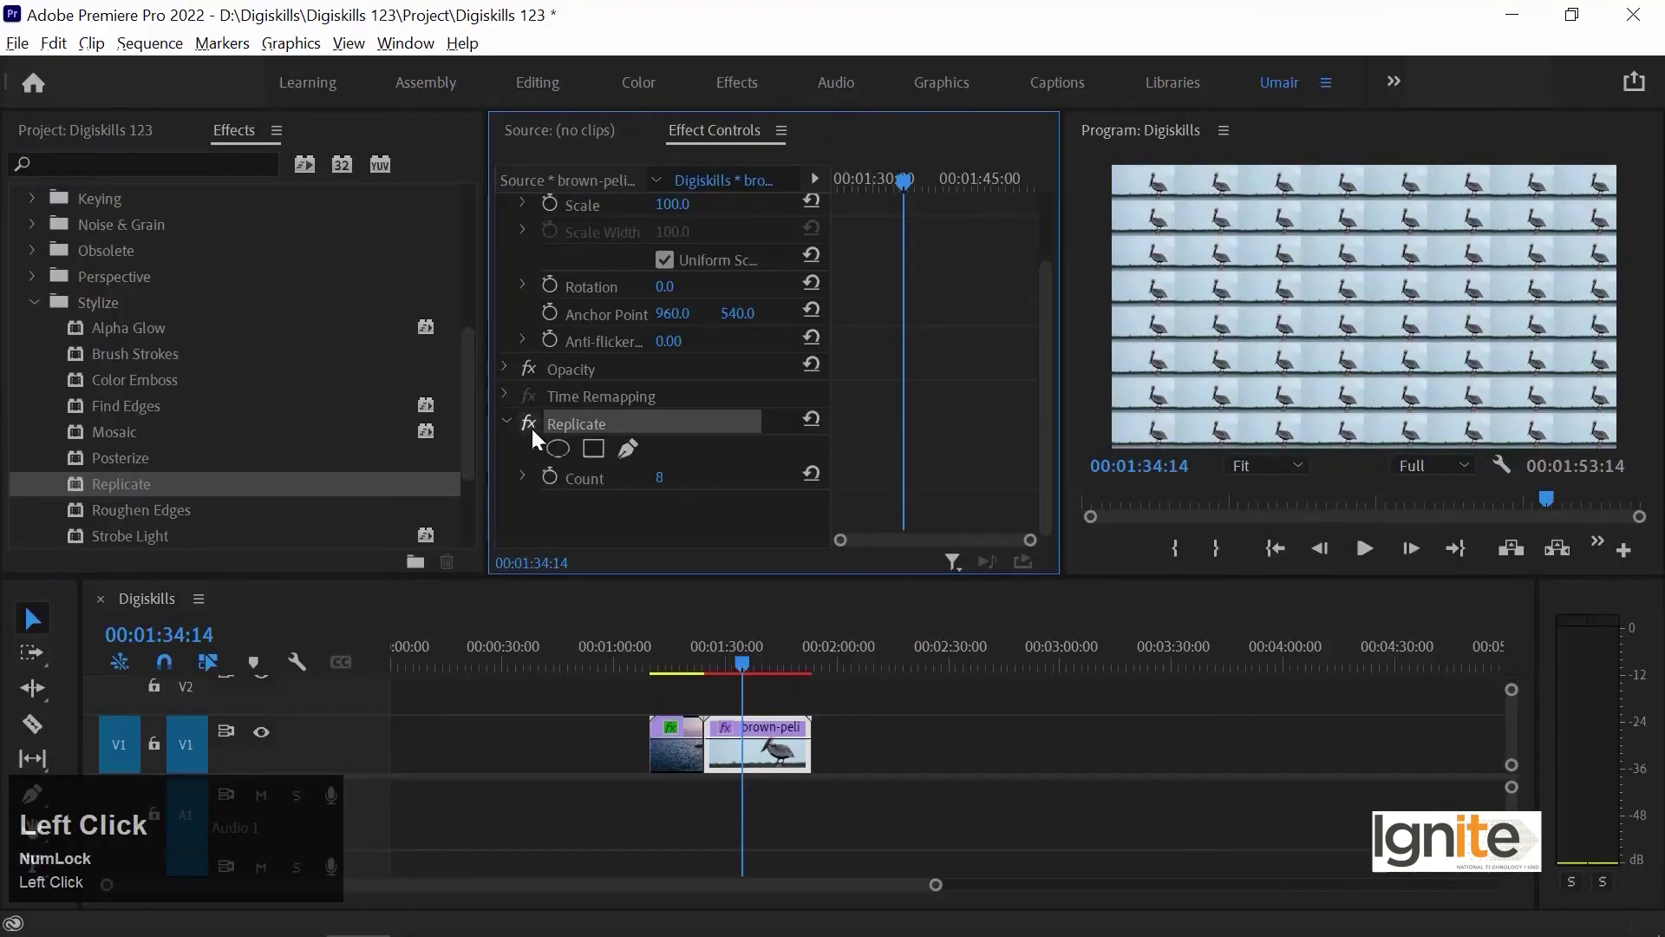
# - Toggle Replicate off and on, delete it from the brown-pelican clip, and keep that clip selected
pyautogui.click(530, 424)
pyautogui.click(529, 424)
pyautogui.press('Delete')
pyautogui.click(774, 742)
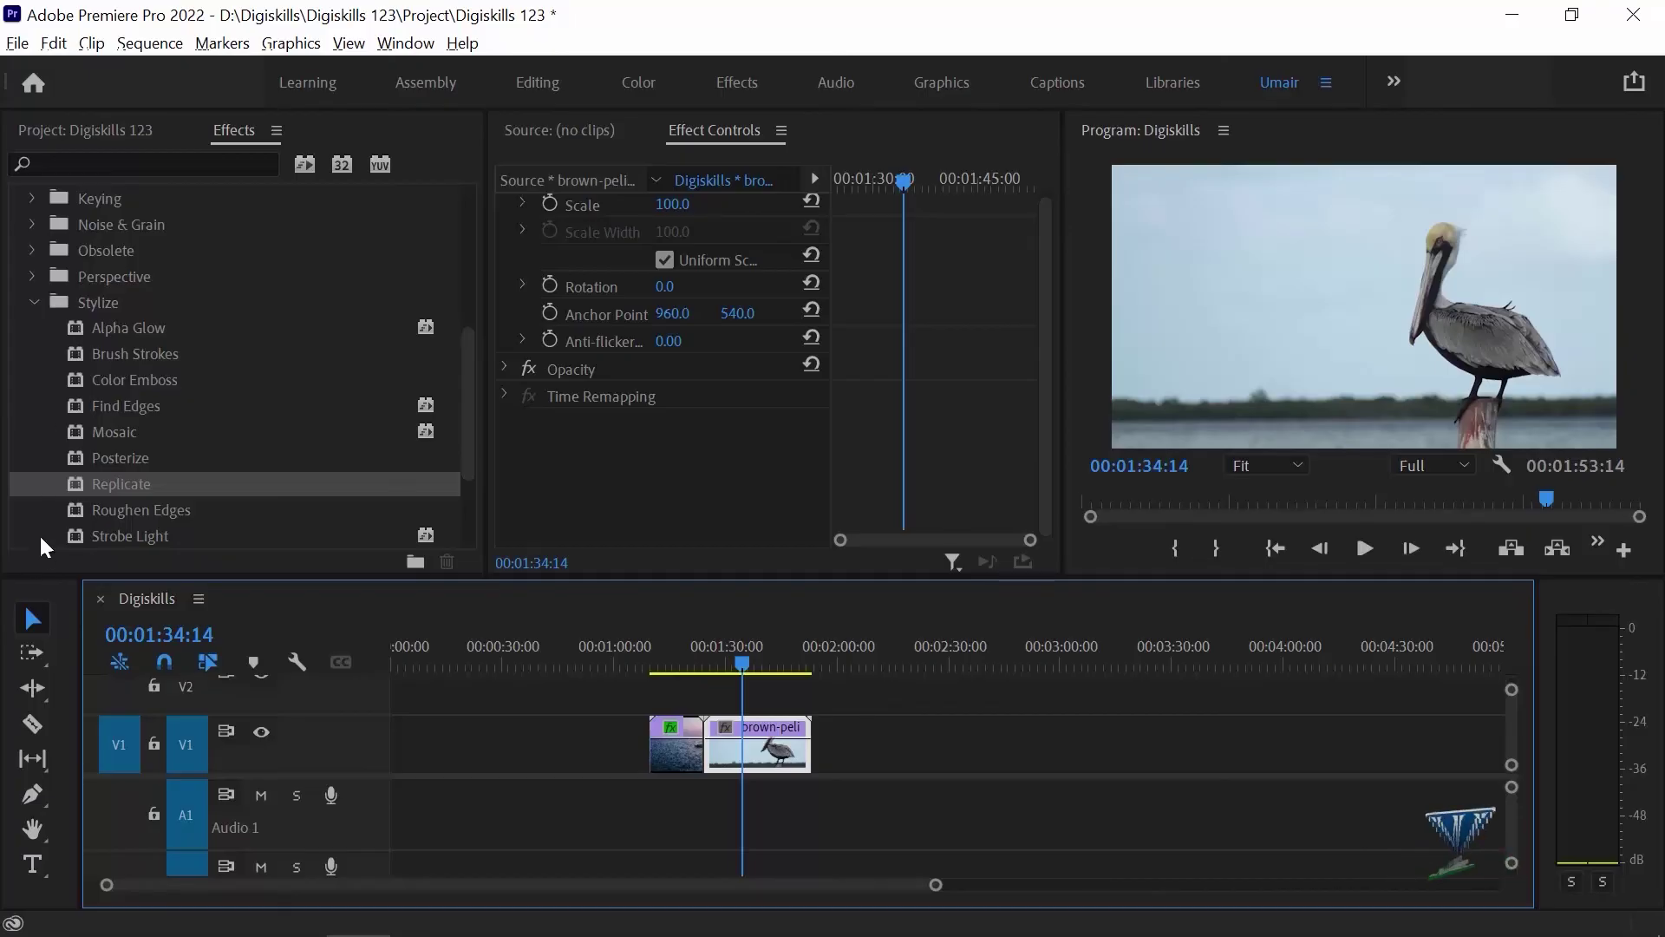
# - Select the Find Edges effect in the Stylize category
pyautogui.click(72, 426)
pyautogui.click(74, 407)
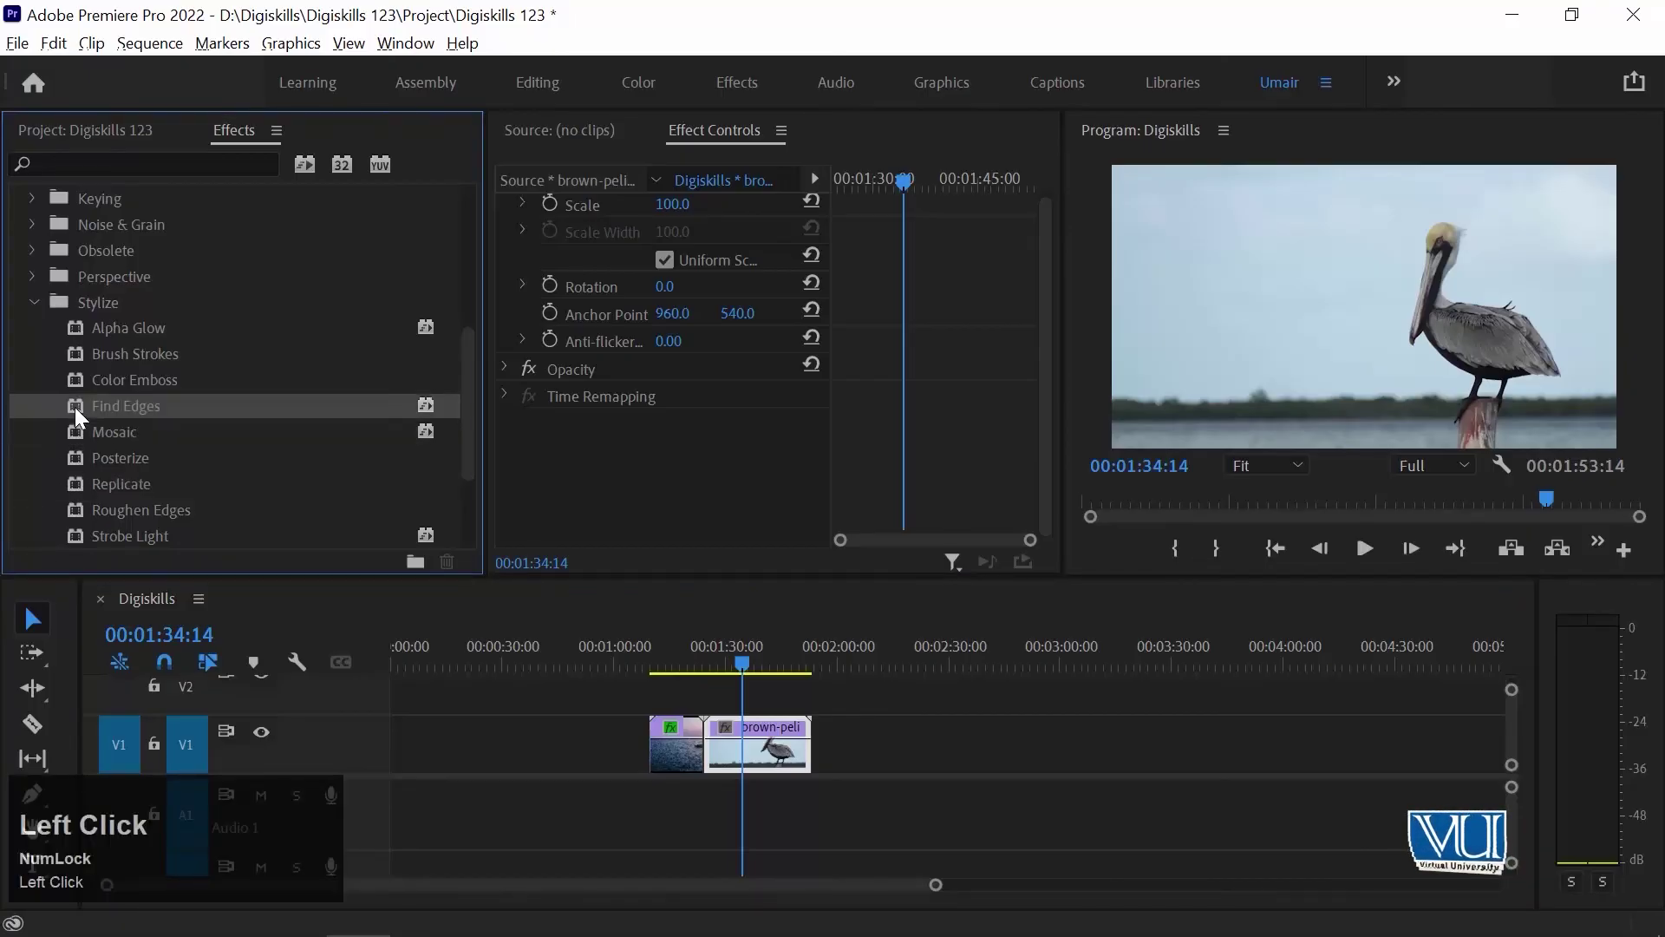